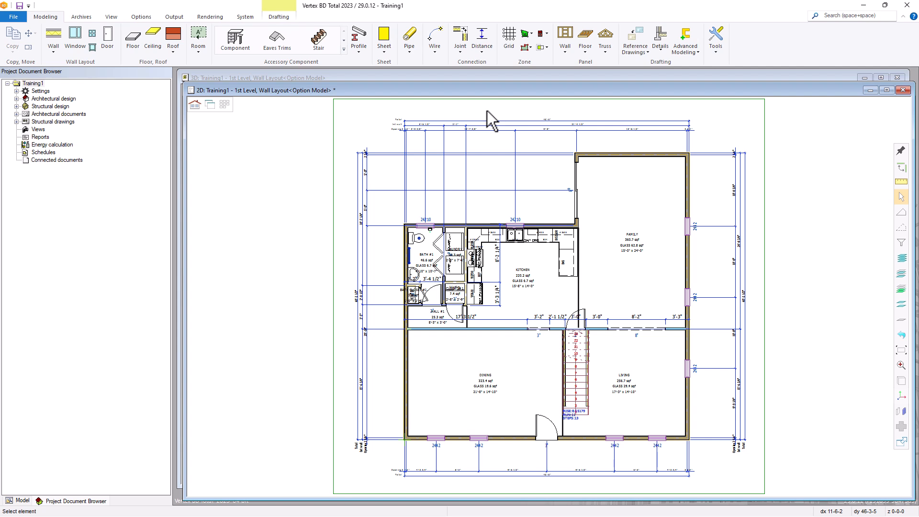
# Load the 1st level wall layout from the drawing-model pairs
pyautogui.click(224, 107)
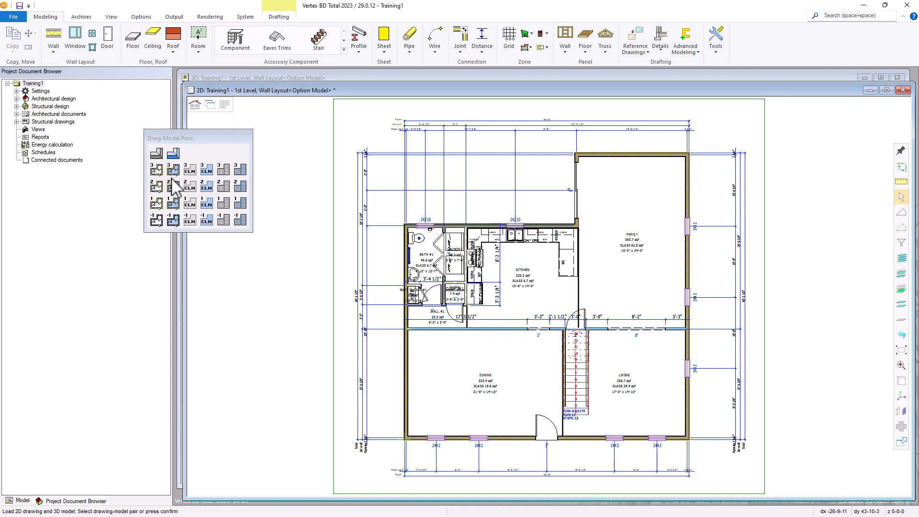
pyautogui.click(156, 206)
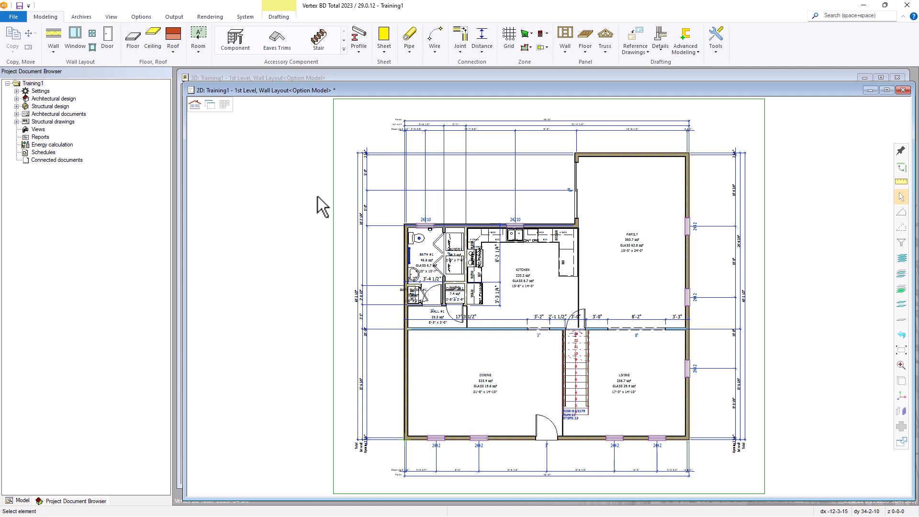
# Examine the floor and ceiling heights and section preview in the project's 3D levels settings, leaving them without changes
pyautogui.click(17, 91)
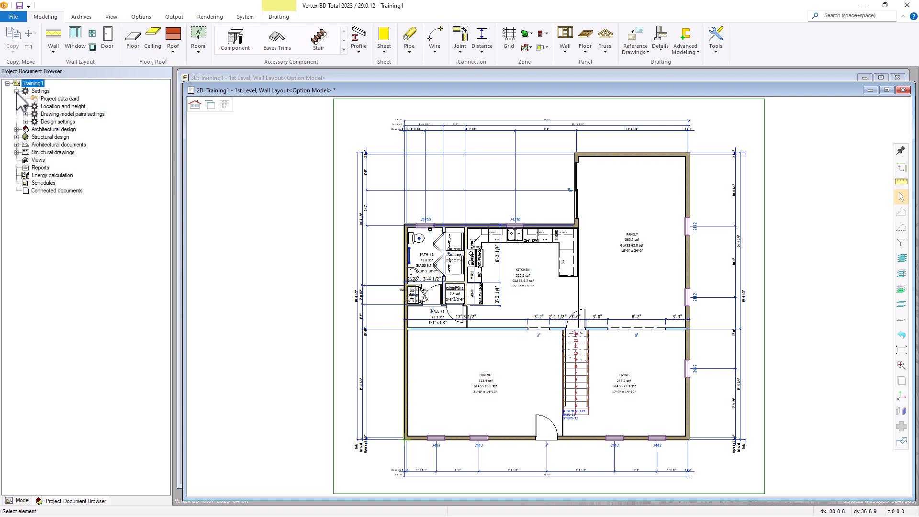
pyautogui.click(48, 107)
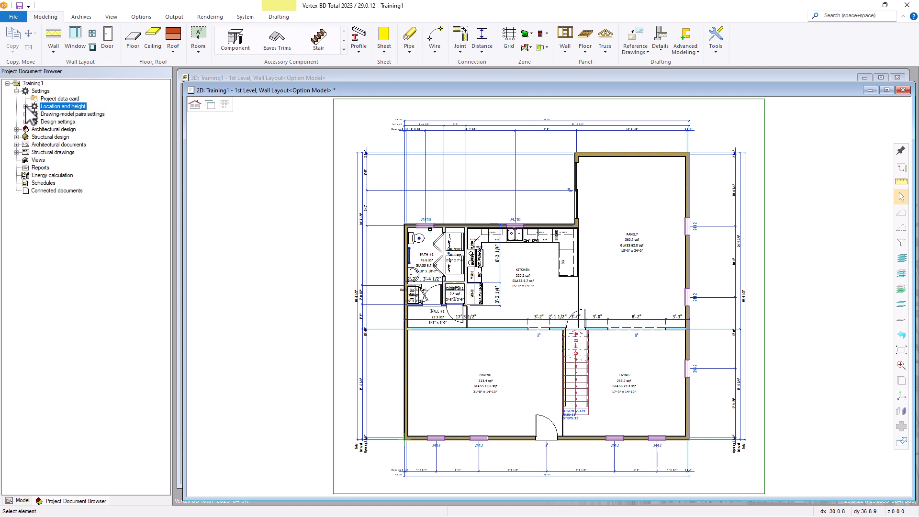
pyautogui.click(25, 107)
pyautogui.click(61, 114)
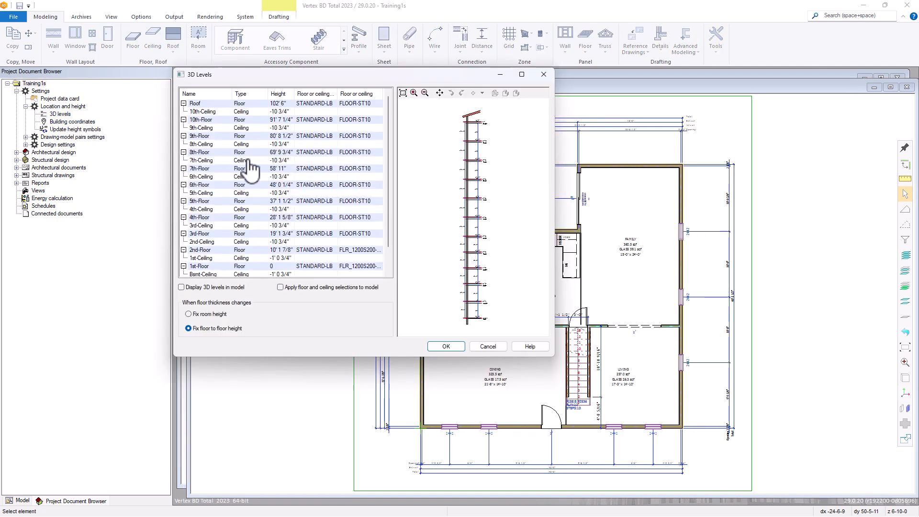
pyautogui.scroll(-1, 313, 210)
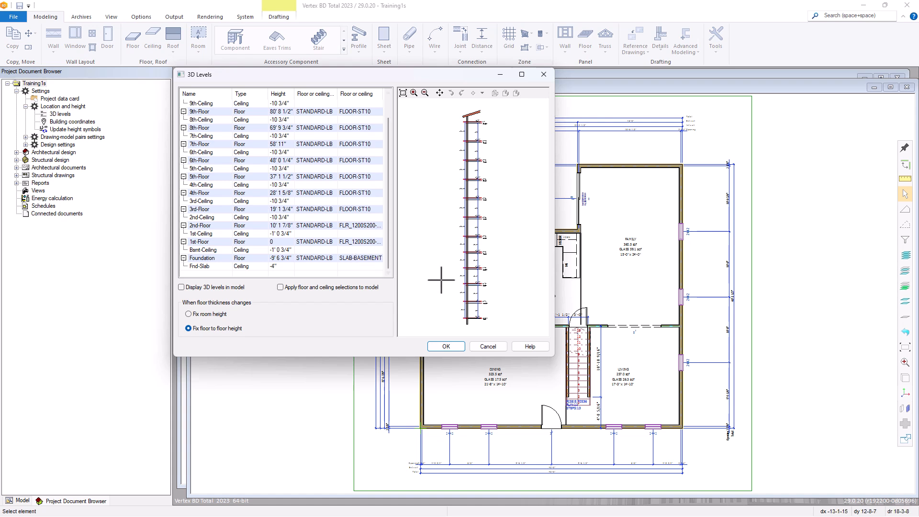
pyautogui.scroll(5, 479, 230)
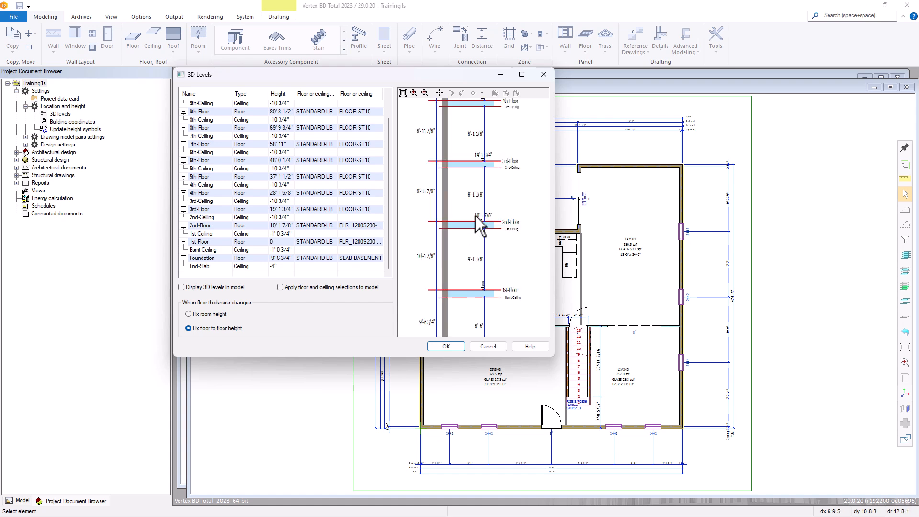
pyautogui.scroll(2, 476, 235)
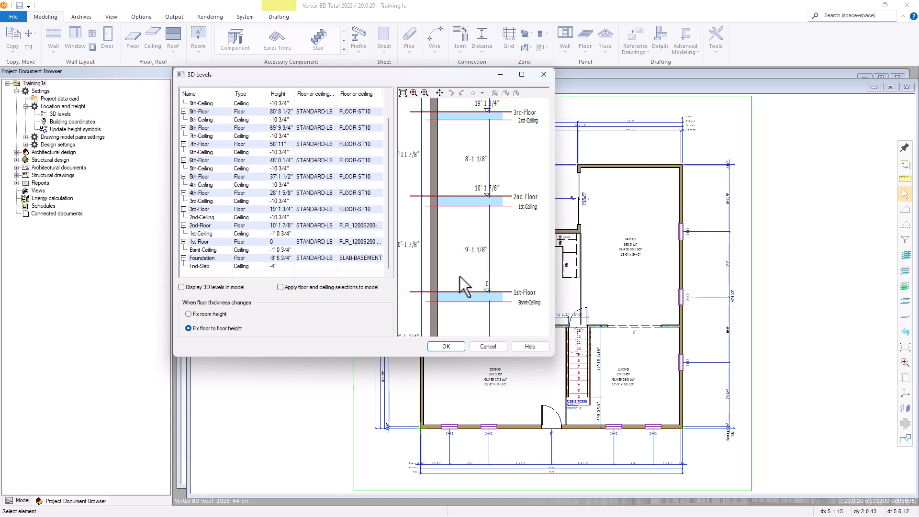
pyautogui.click(488, 347)
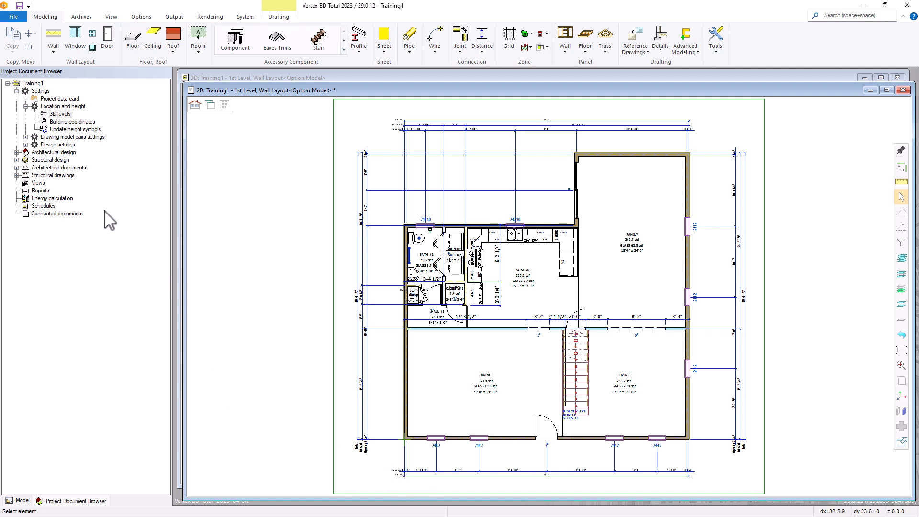
# In the project parameters for 1st Level Wall Framing, set exterior bearing walls' panel Max Length and Preferred Length to 800
pyautogui.click(26, 145)
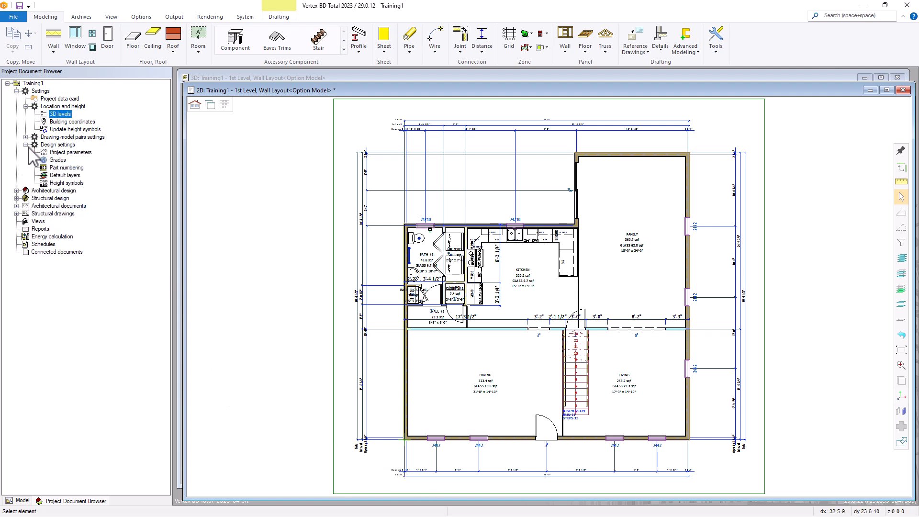
pyautogui.click(71, 152)
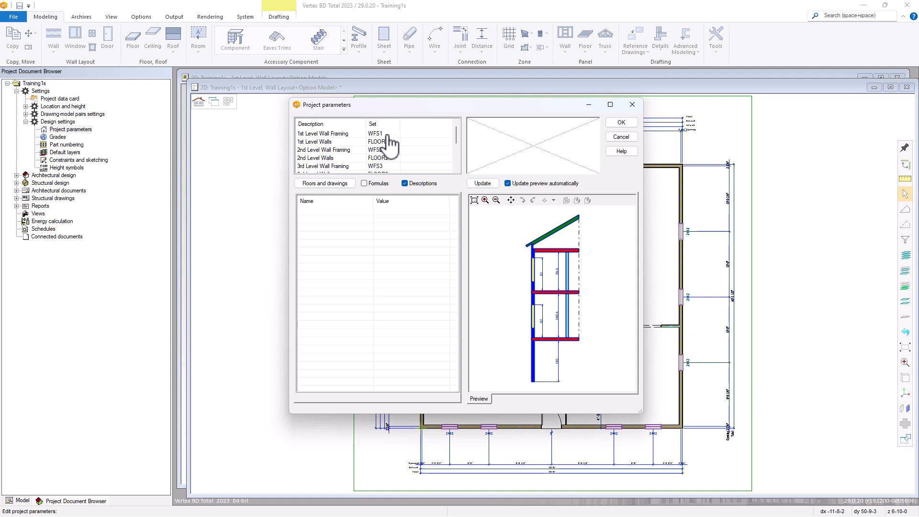
pyautogui.click(390, 135)
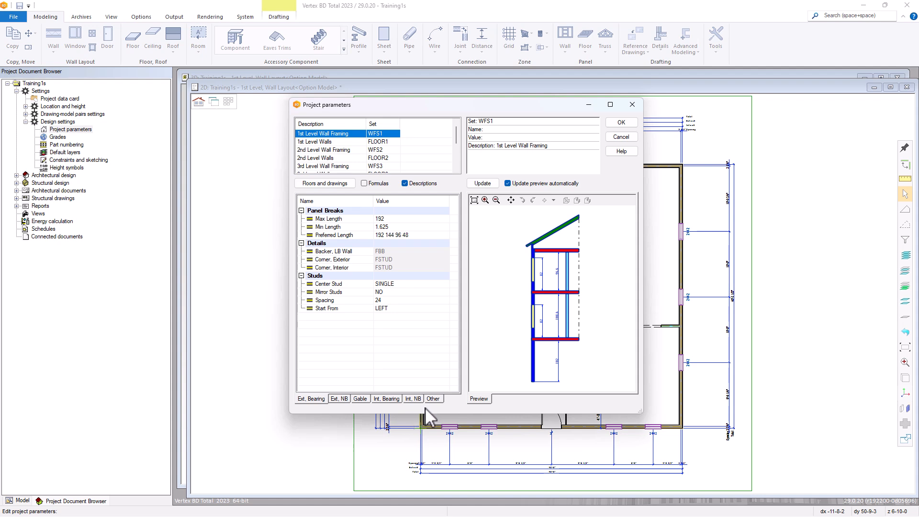
pyautogui.click(405, 219)
pyautogui.click(445, 219)
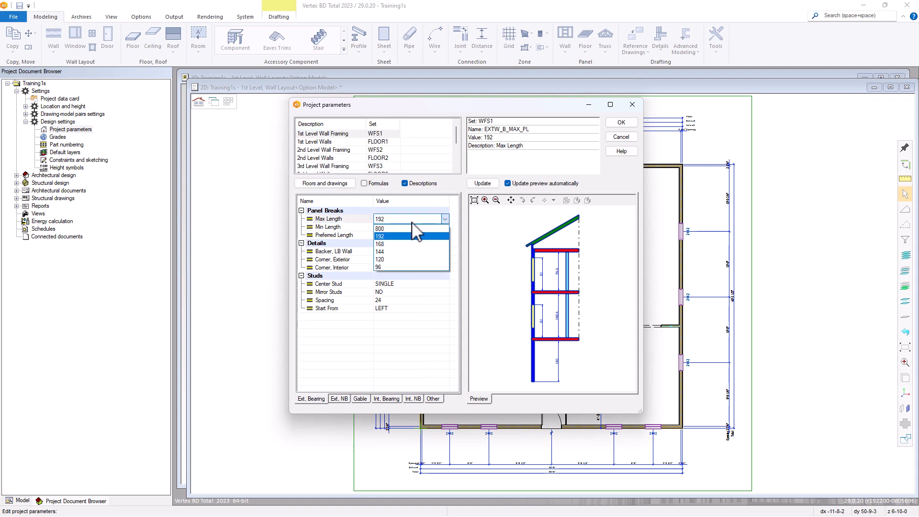
pyautogui.click(396, 230)
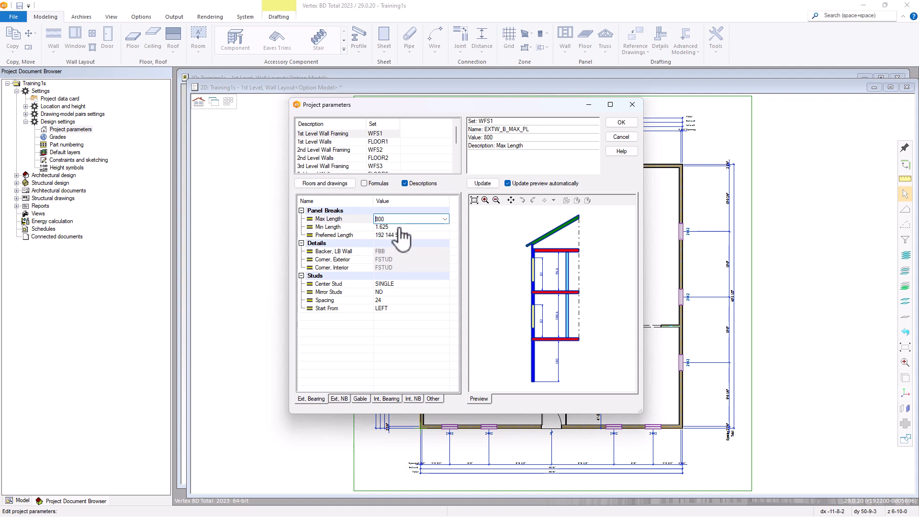
pyautogui.click(418, 235)
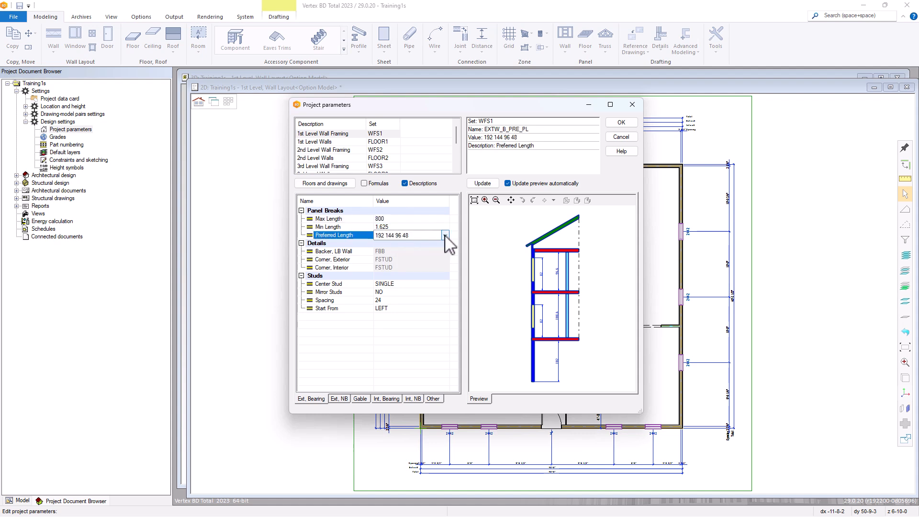
pyautogui.click(445, 235)
pyautogui.click(402, 245)
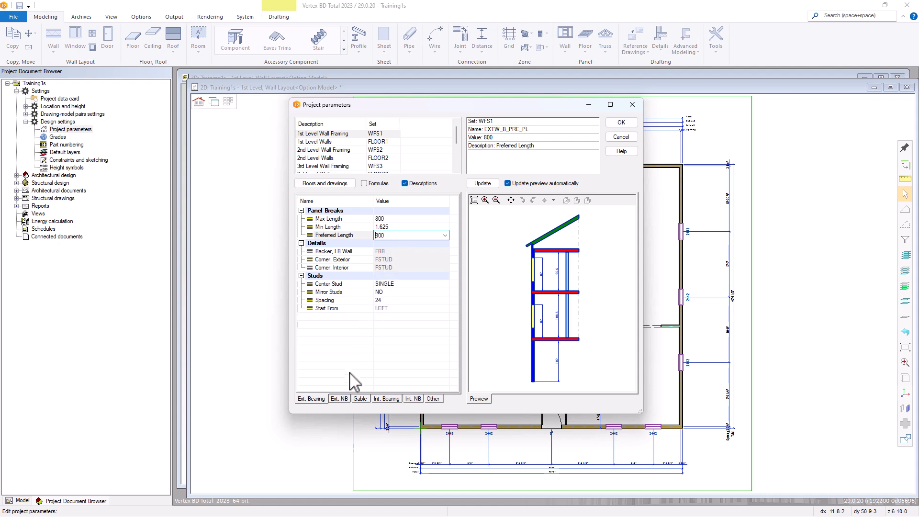
# Set the panel break Max Length and Preferred Length to 800 for the 1st level exterior non-bearing walls
pyautogui.click(342, 398)
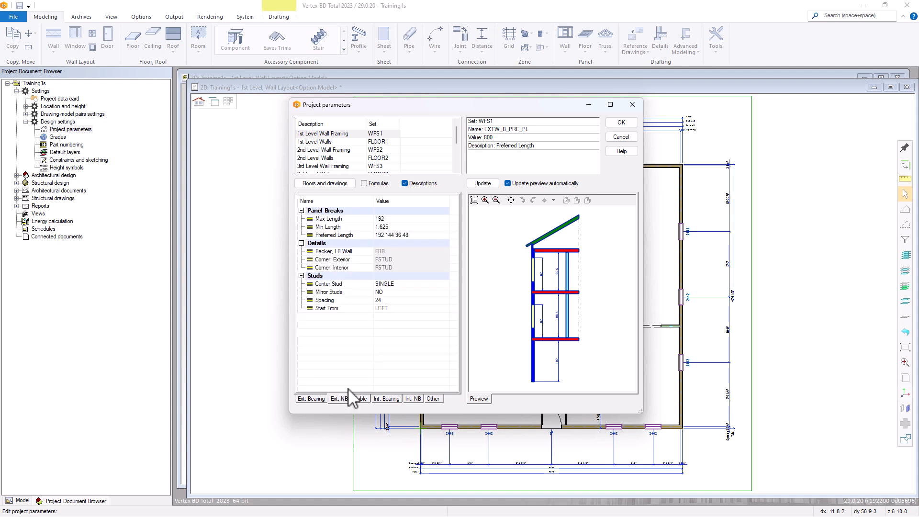
pyautogui.click(406, 219)
pyautogui.click(445, 220)
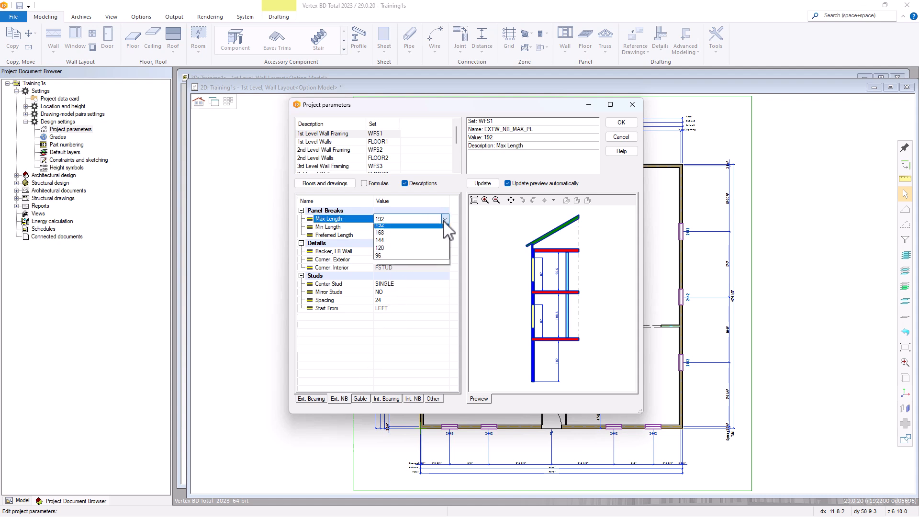
pyautogui.click(409, 242)
pyautogui.click(418, 235)
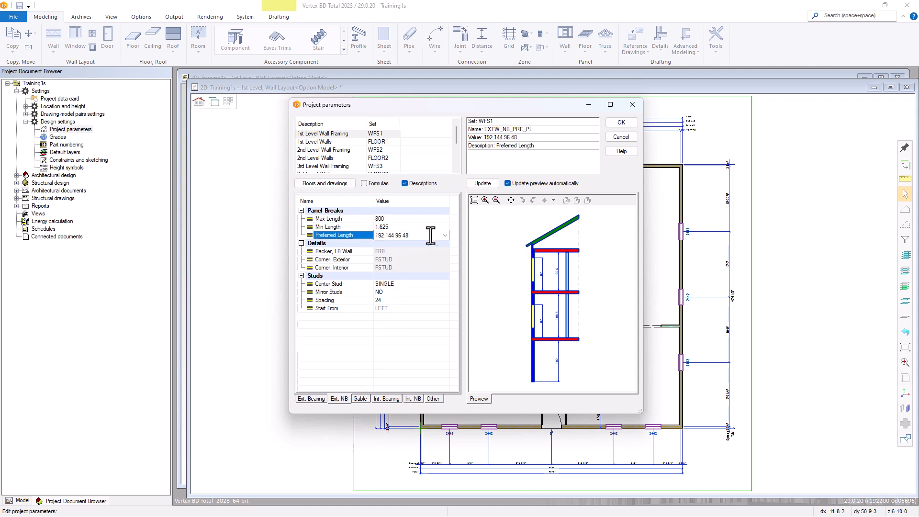
pyautogui.click(445, 235)
pyautogui.click(406, 244)
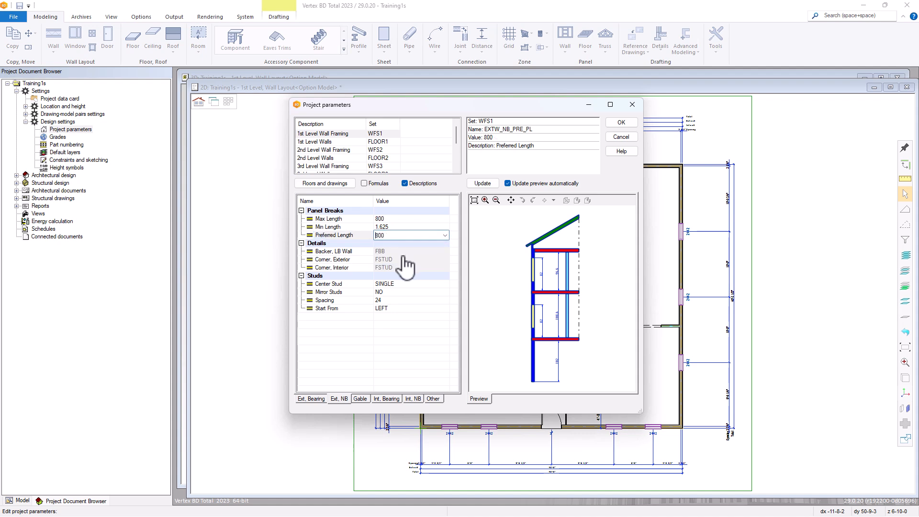
# Set the panel break Max Length and Preferred Length to 800 for the 1st level interior bearing walls
pyautogui.click(360, 398)
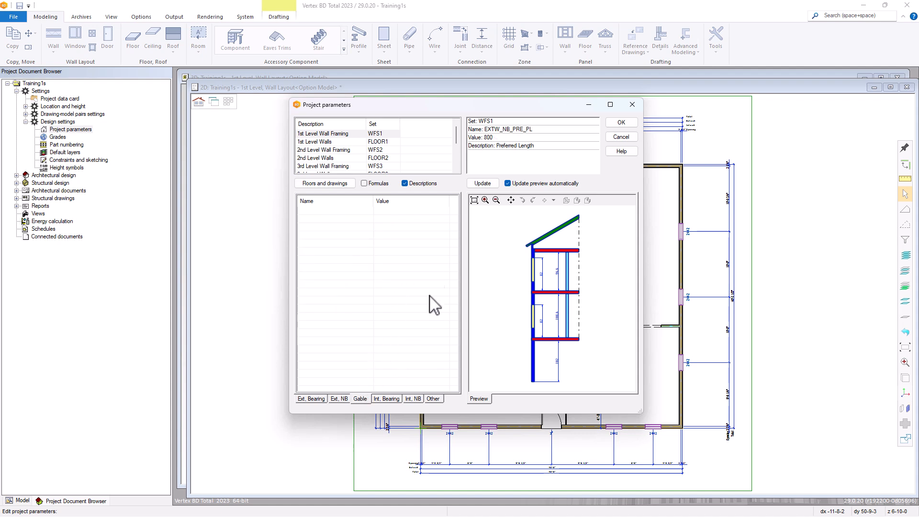
pyautogui.click(387, 398)
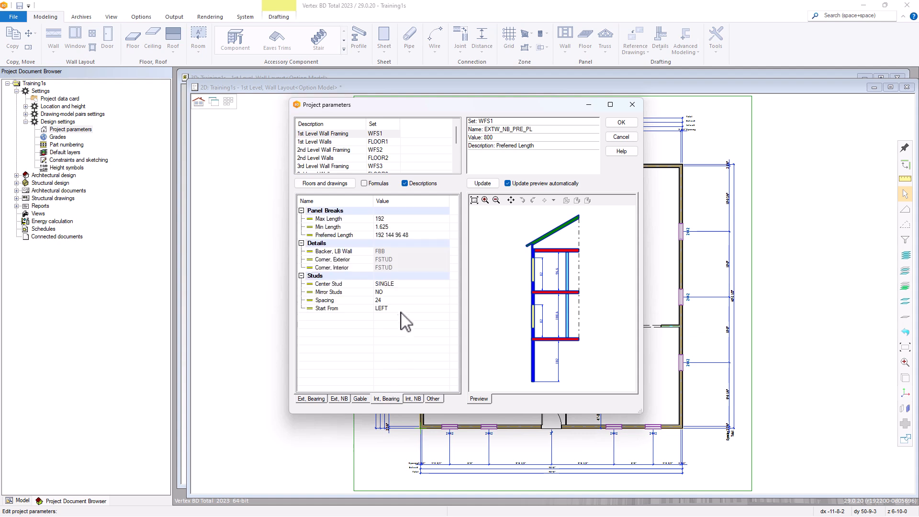
pyautogui.click(411, 219)
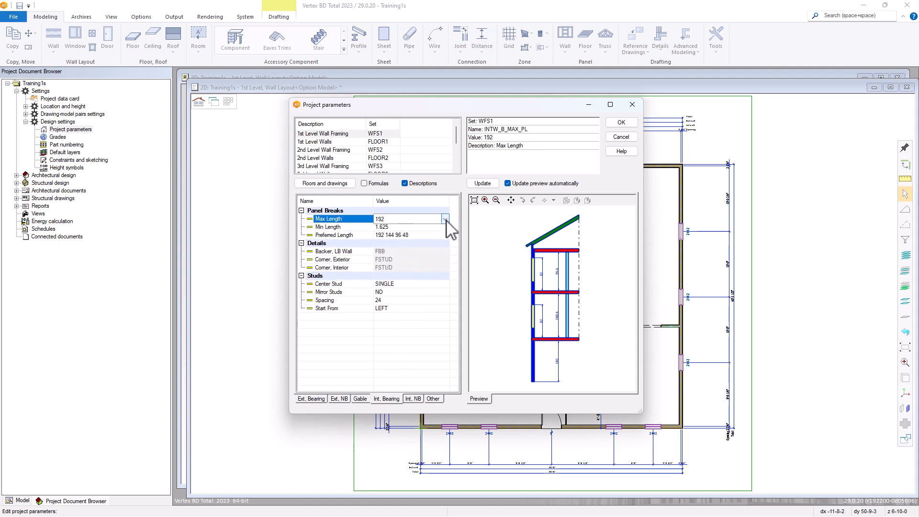
pyautogui.click(445, 219)
pyautogui.click(407, 229)
pyautogui.click(412, 235)
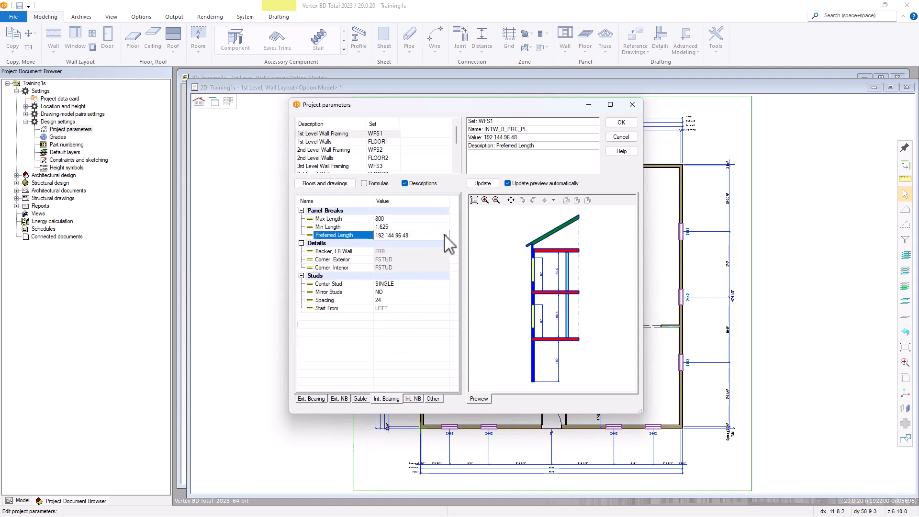
pyautogui.click(445, 235)
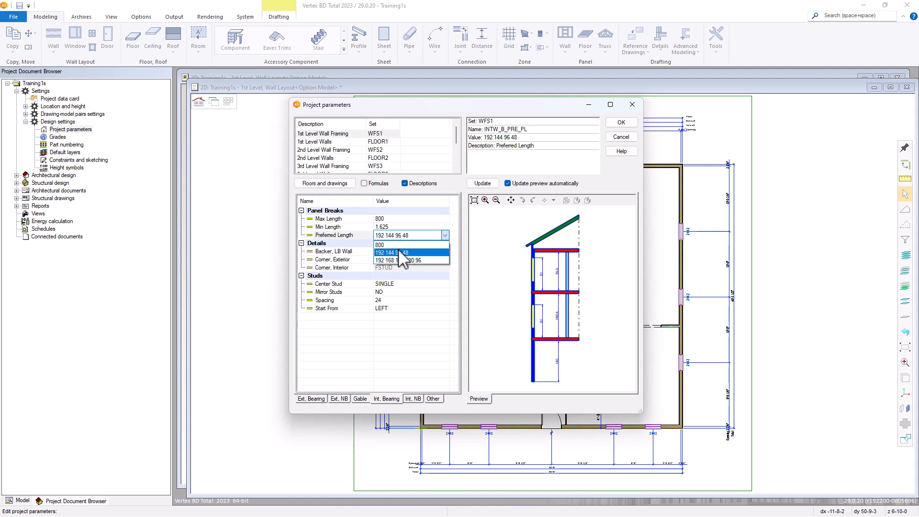
pyautogui.click(394, 245)
# Set the panel break Max Length and Preferred Length to 800 for the 1st level interior non-bearing walls
pyautogui.click(412, 398)
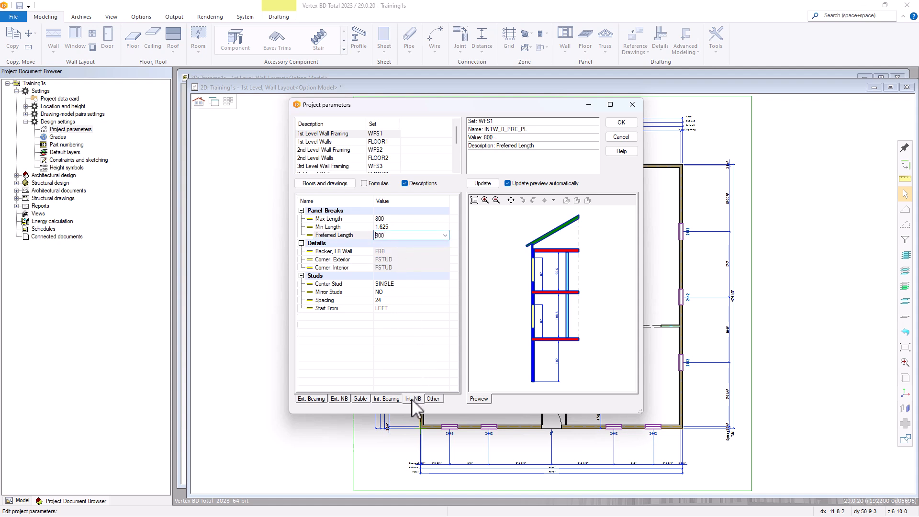
pyautogui.click(436, 219)
pyautogui.click(445, 220)
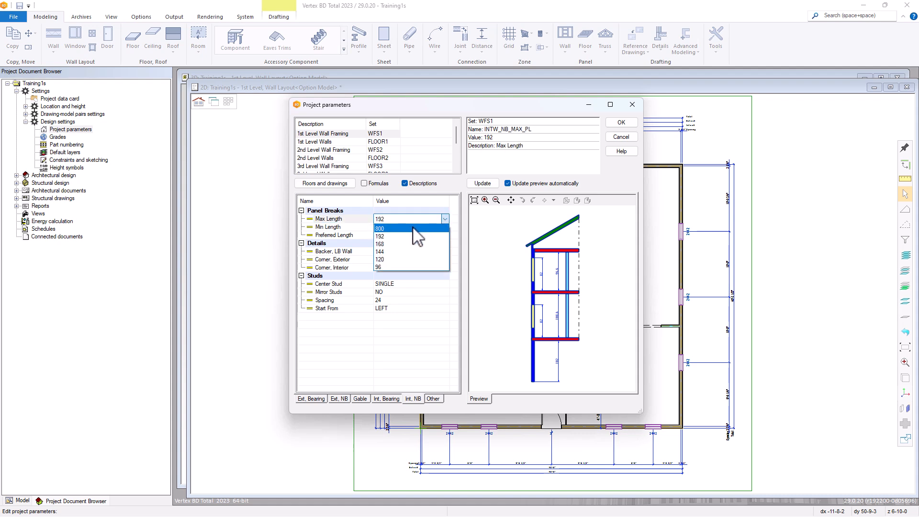
pyautogui.click(412, 229)
pyautogui.click(441, 235)
pyautogui.click(445, 235)
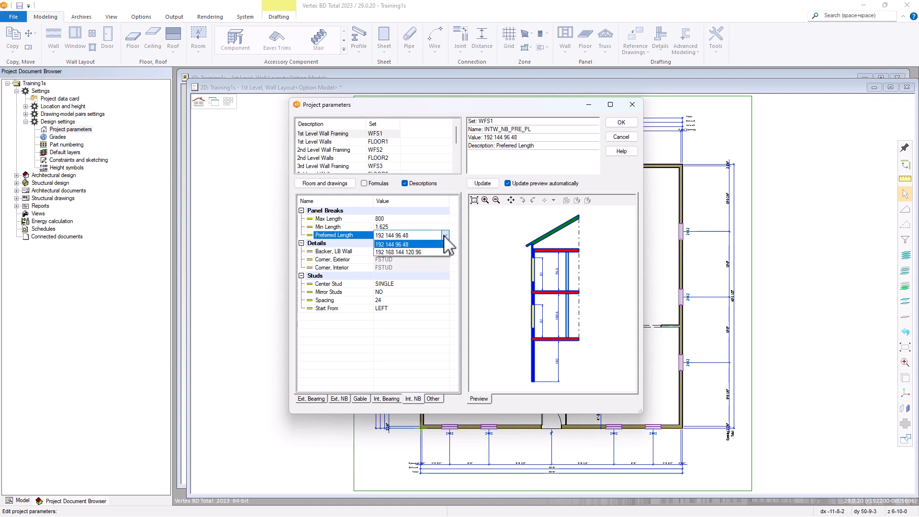
pyautogui.click(401, 245)
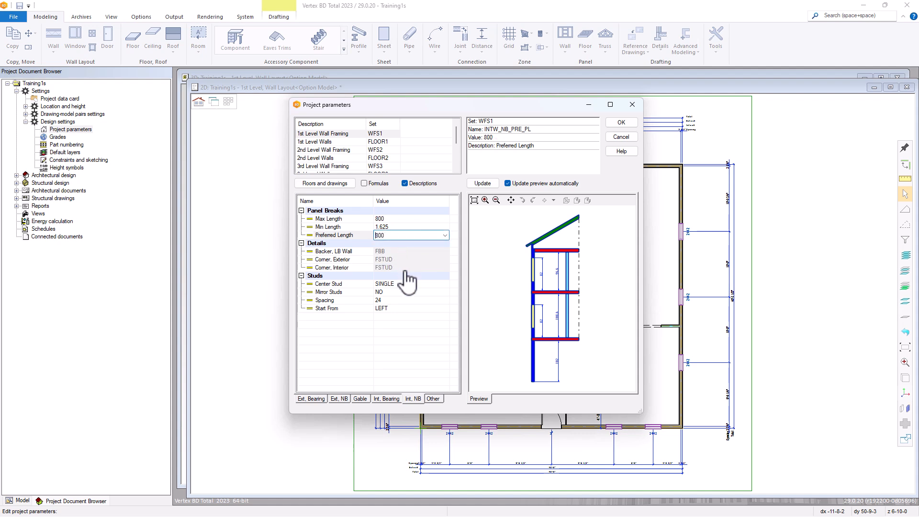
# Review the 2nd Level Wall Framing and 2nd Level Walls parameter sets, and accept the project parameters
pyautogui.click(433, 398)
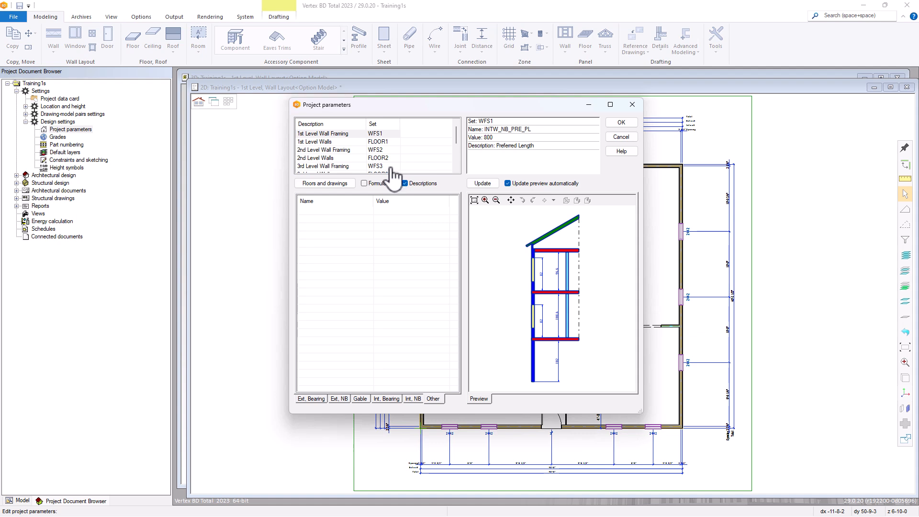
pyautogui.click(382, 150)
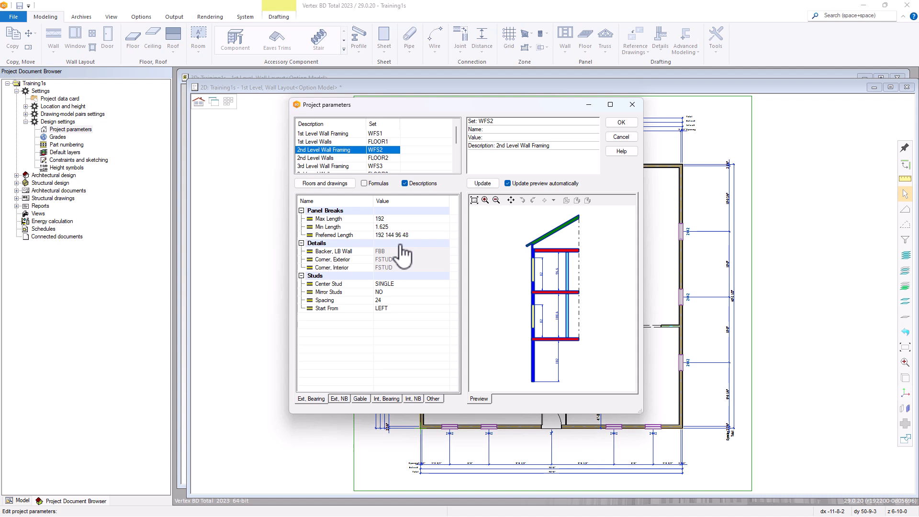
pyautogui.click(388, 158)
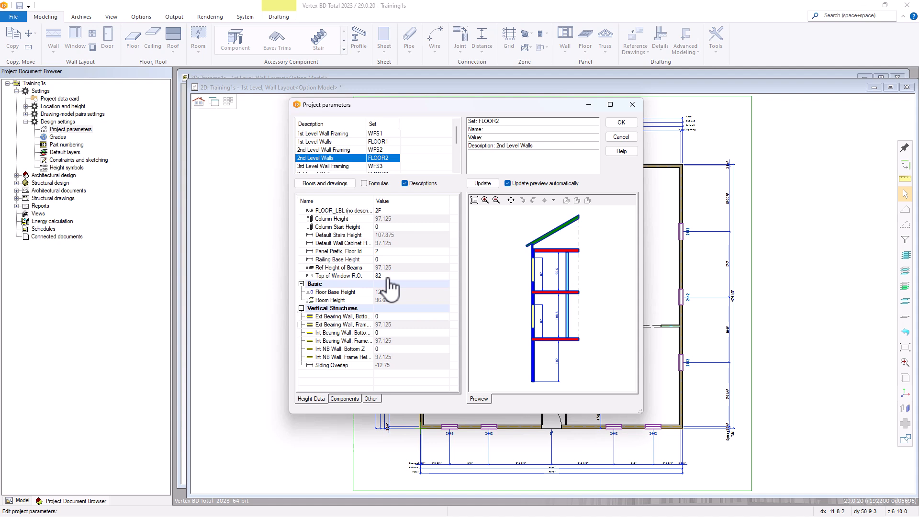
pyautogui.click(624, 122)
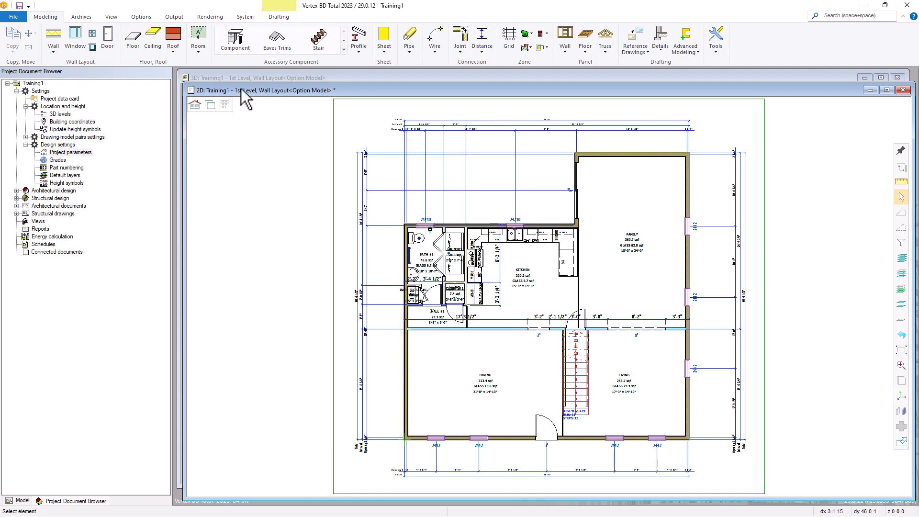
# Choose the 550S162-54 C/C Ext Bearing wall from the Ext Bearing - 550 types and open its frame layer's framing tools
pyautogui.click(53, 38)
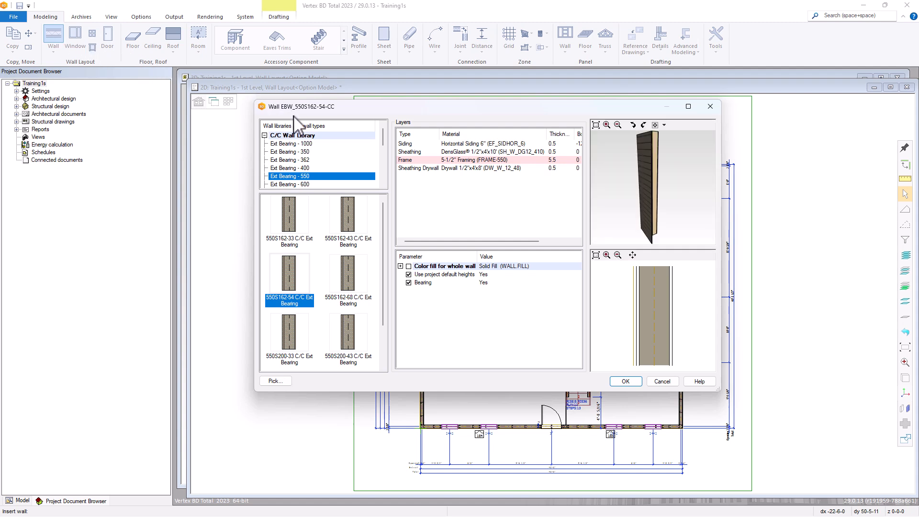
pyautogui.click(294, 178)
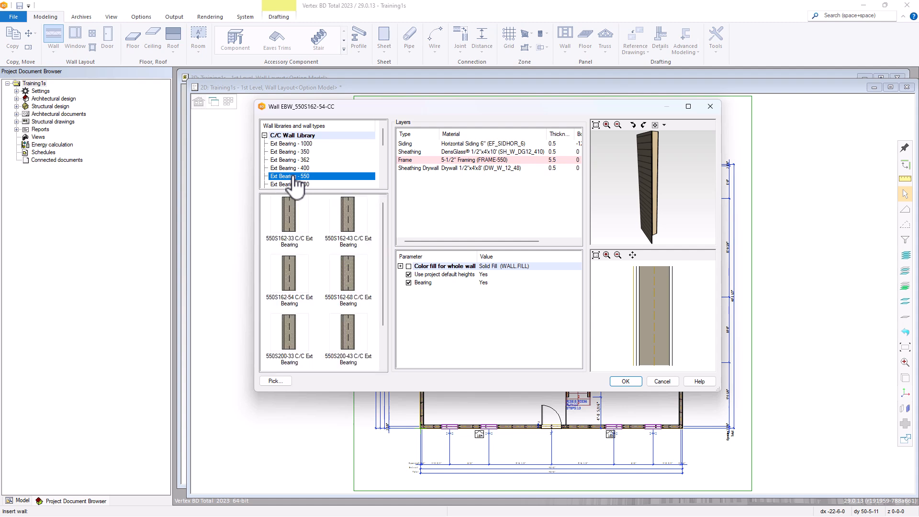
pyautogui.click(293, 285)
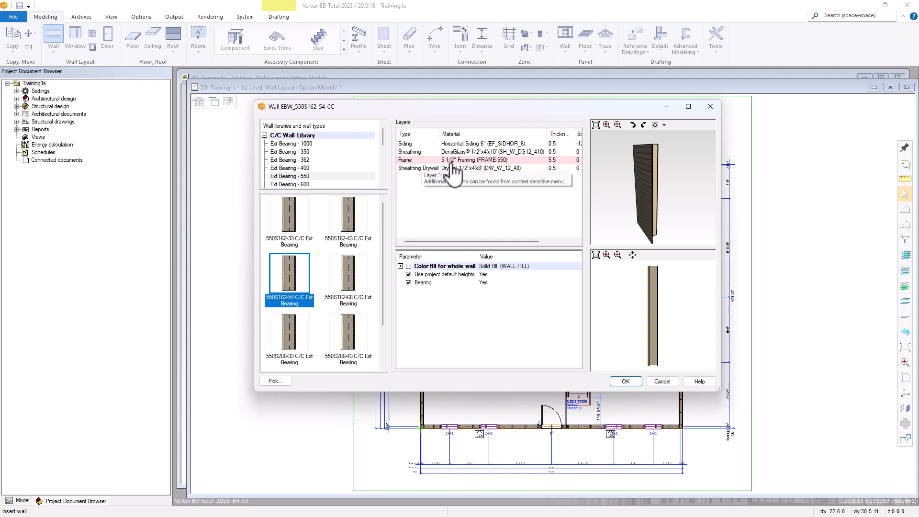
pyautogui.click(472, 161)
pyautogui.rightClick(469, 161)
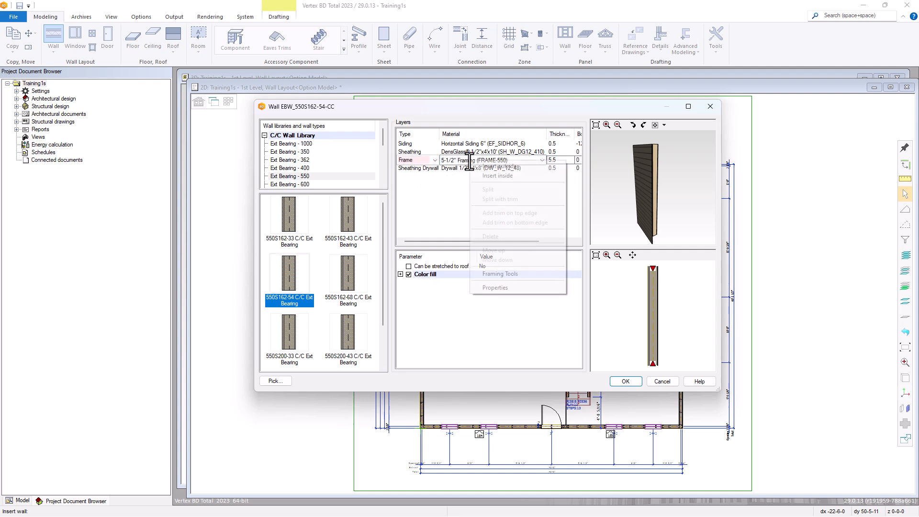
pyautogui.click(498, 275)
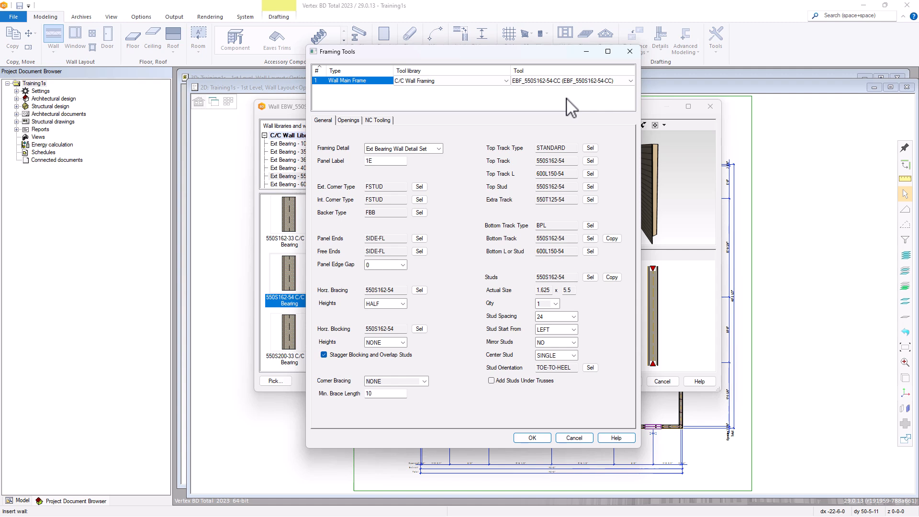
# Choose EBF_550S162-54-CC as the wall framing tool and view the available exterior corner types without picking one
pyautogui.click(630, 80)
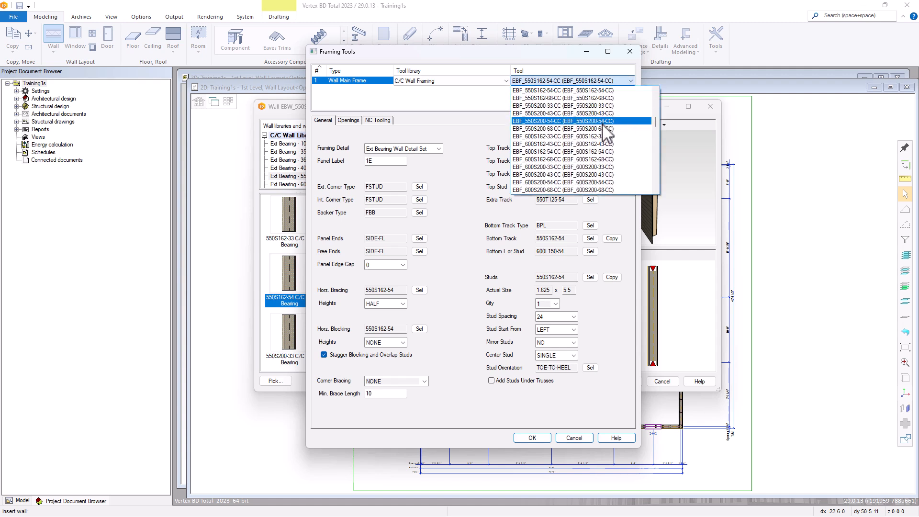
pyautogui.click(566, 91)
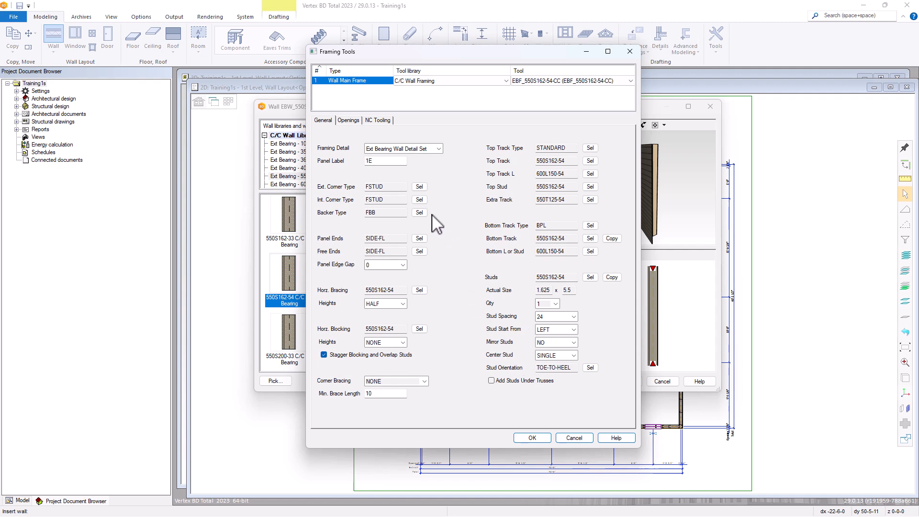
pyautogui.click(420, 187)
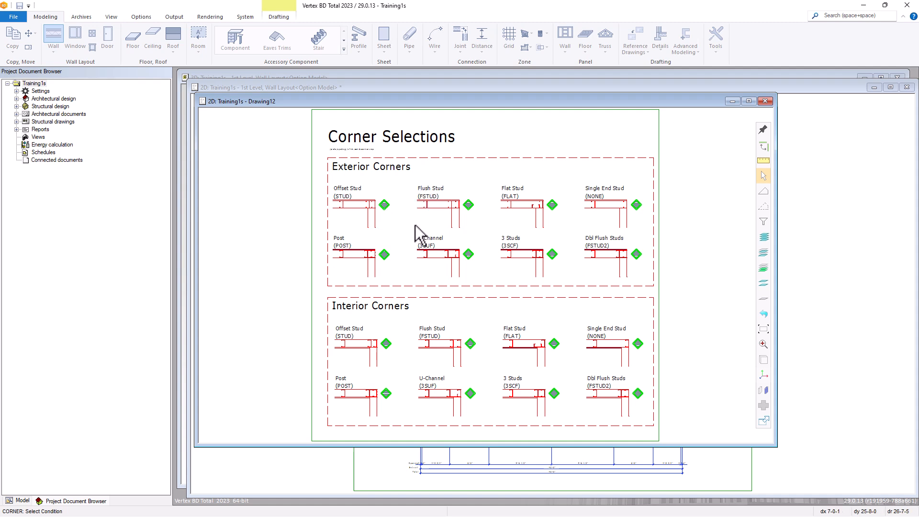
pyautogui.click(766, 102)
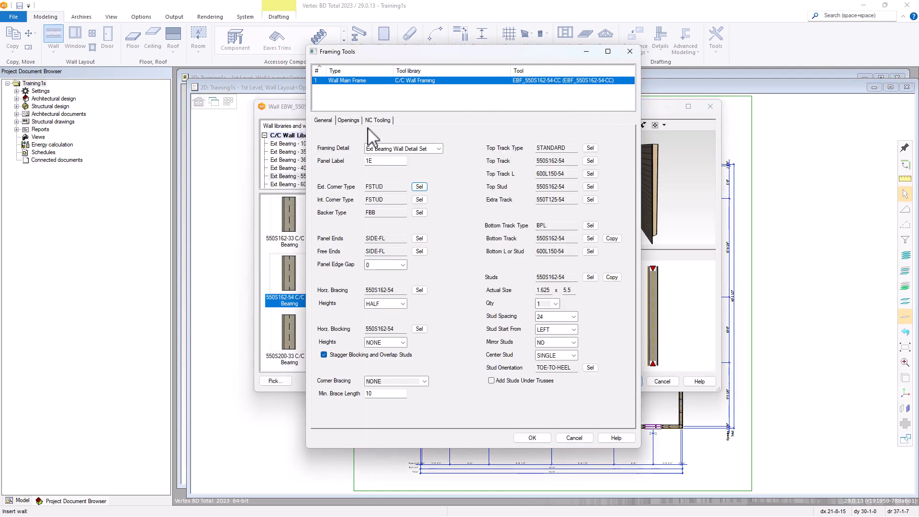
# Review the framing tool's Openings and NC Tooling settings, then leave the framing and wall type dialogs without saving
pyautogui.click(349, 122)
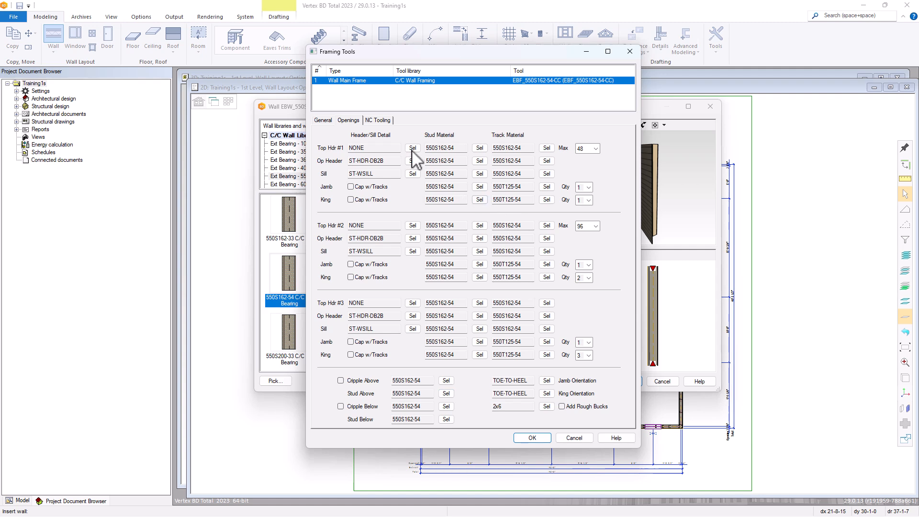
pyautogui.click(385, 120)
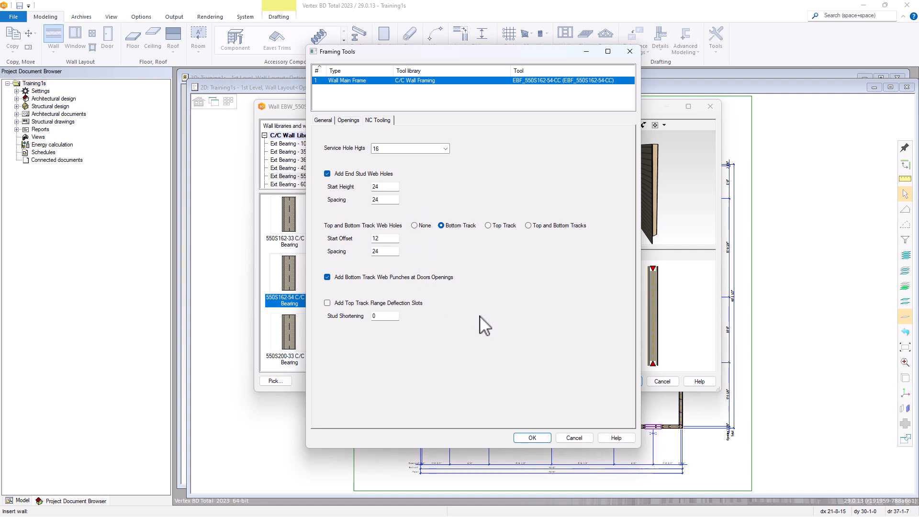
pyautogui.click(567, 437)
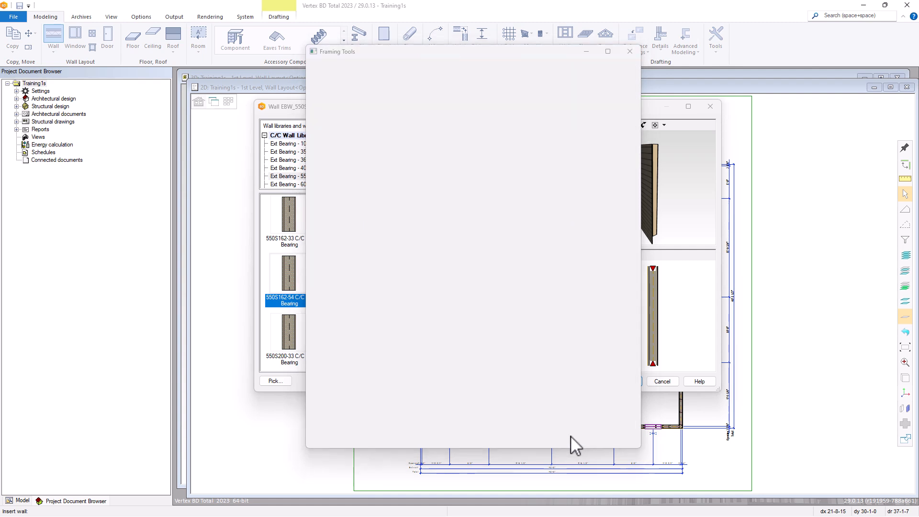
pyautogui.click(660, 382)
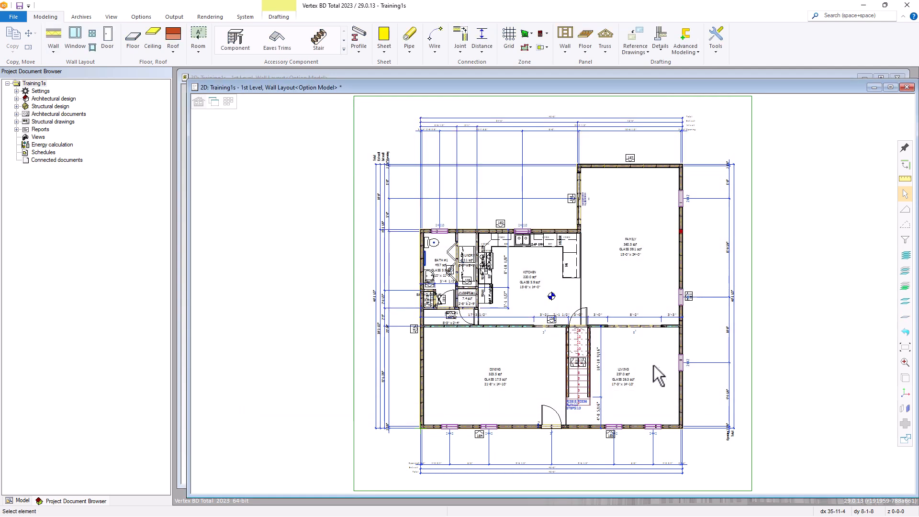
# Inspect the framing tools of the existing exterior wall above the Family room, then leave its properties without changes
pyautogui.click(623, 165)
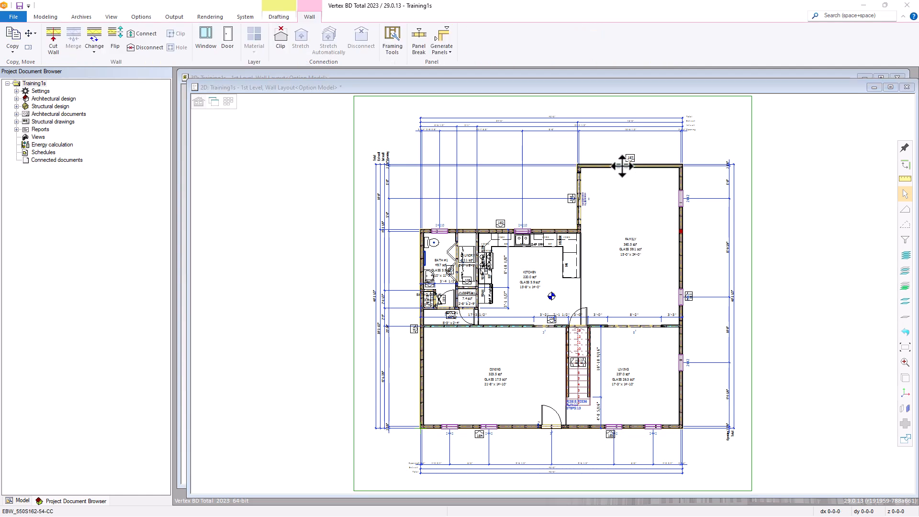
pyautogui.doubleClick(623, 165)
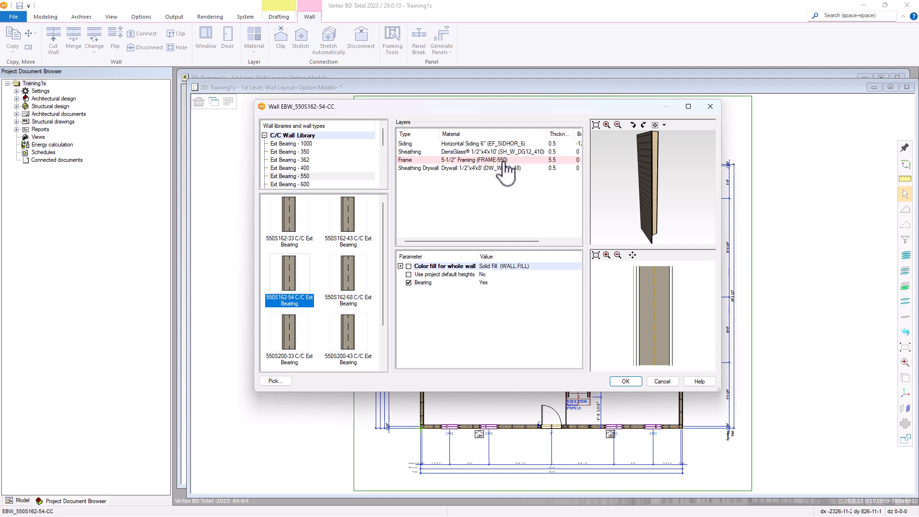
pyautogui.click(503, 161)
pyautogui.rightClick(503, 162)
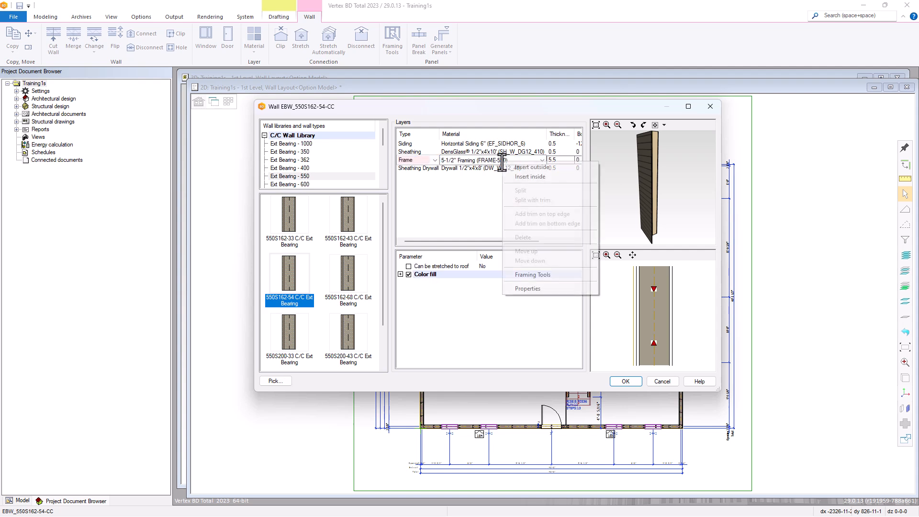
pyautogui.click(526, 275)
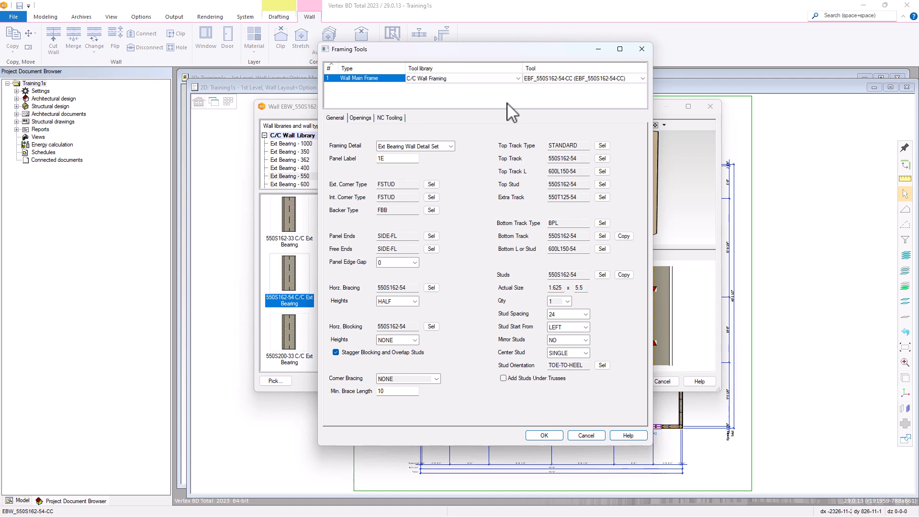
pyautogui.click(585, 435)
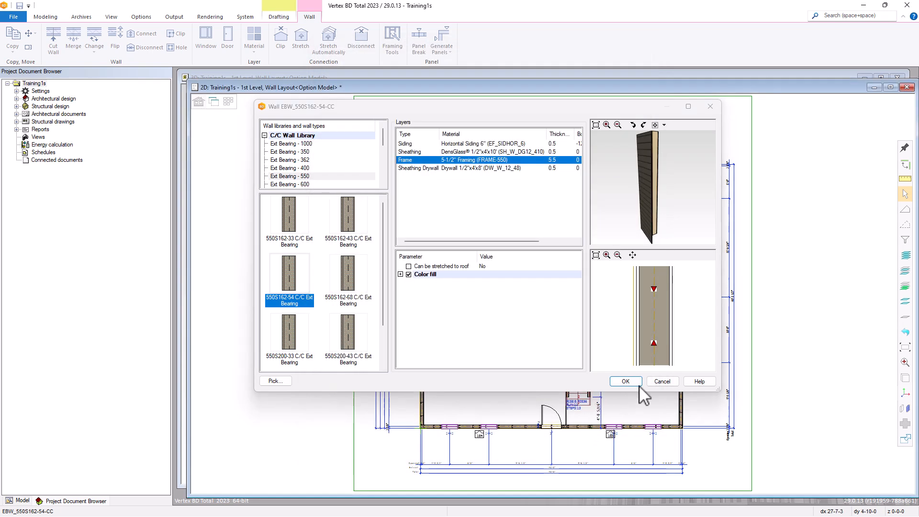
pyautogui.click(662, 381)
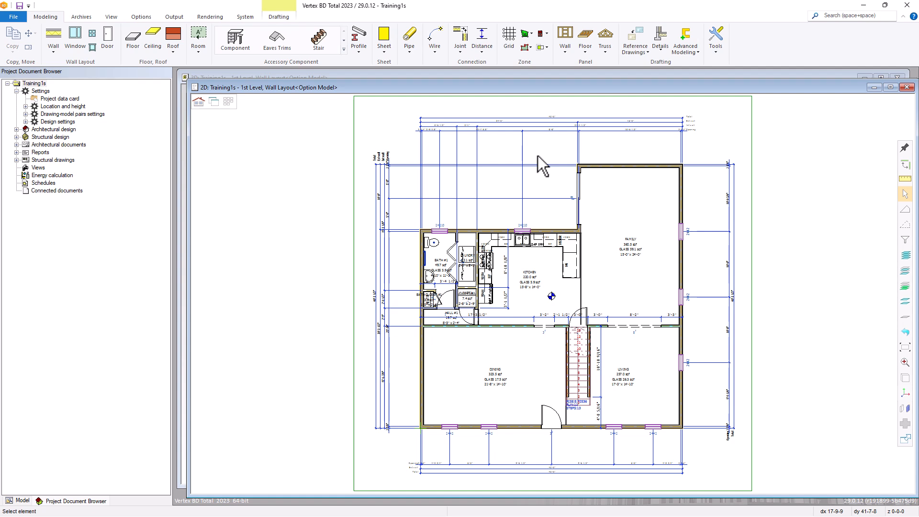
# Insert a Panel Break wall panel accessory in the front exterior wall below the Dining room, at a distance of 18'
pyautogui.click(566, 51)
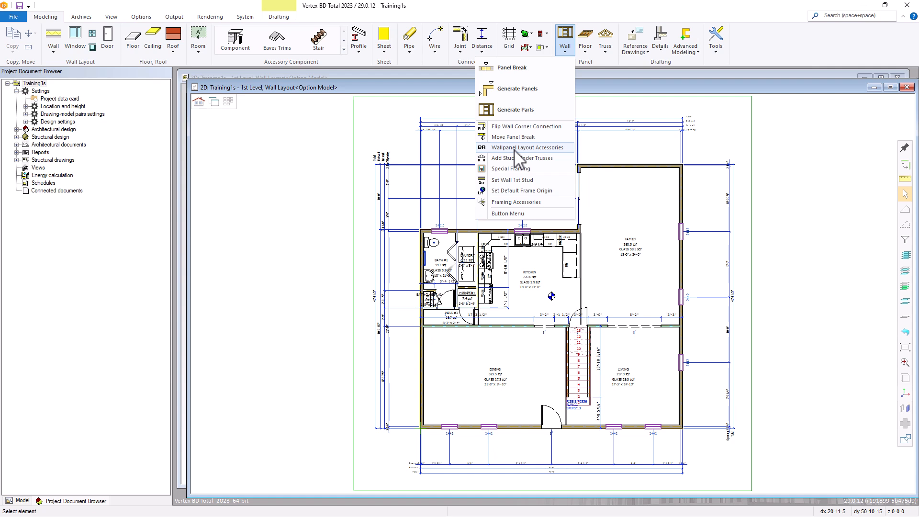
pyautogui.click(515, 149)
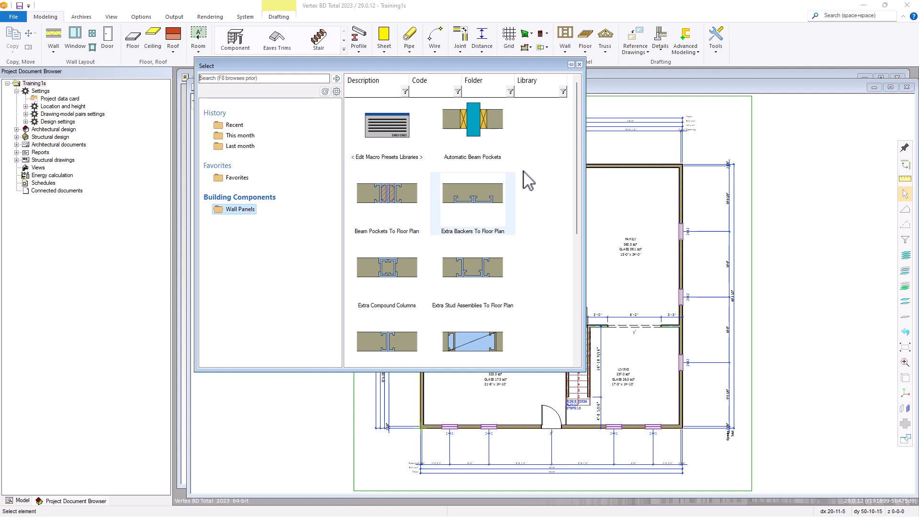
pyautogui.moveTo(576, 155); pyautogui.dragTo(518, 255)
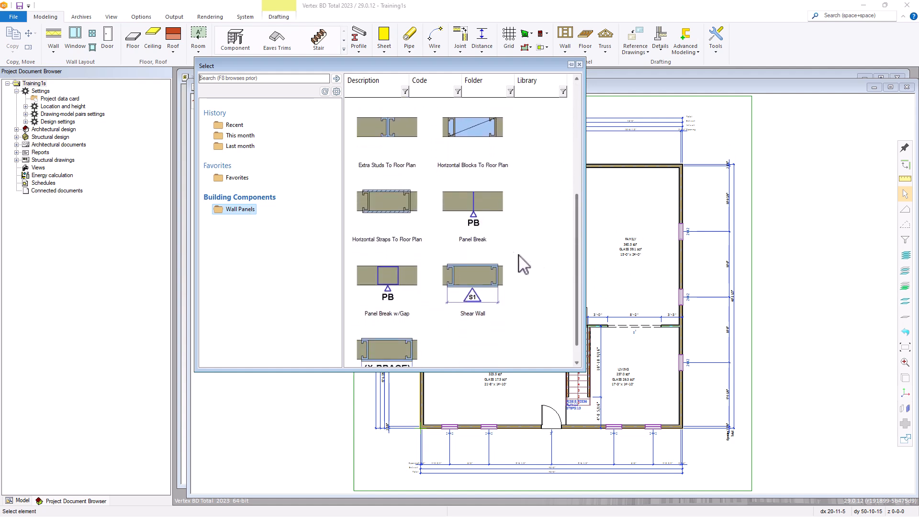
pyautogui.doubleClick(479, 222)
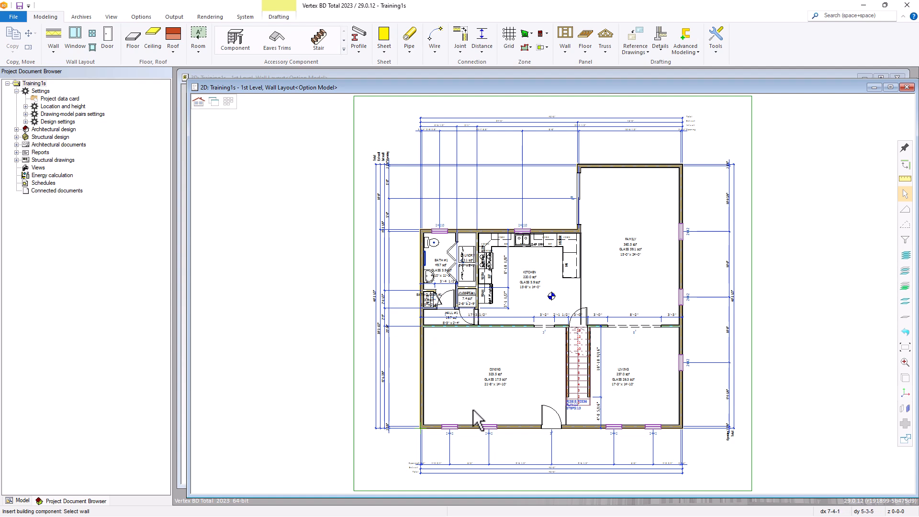
pyautogui.click(475, 427)
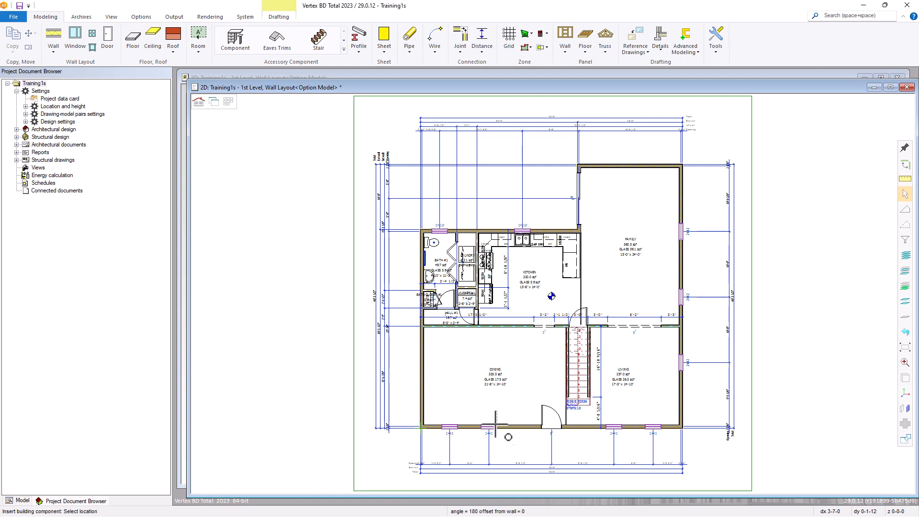
pyautogui.scroll(5, 460, 450)
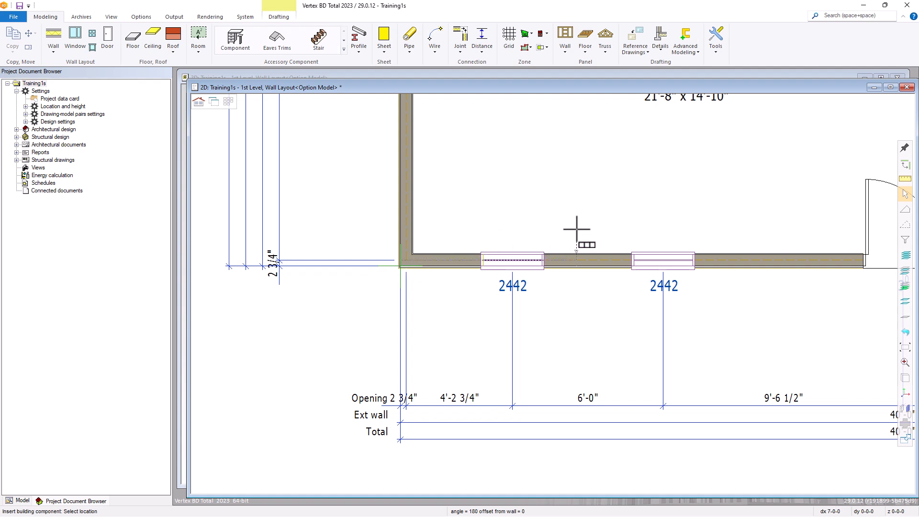
pyautogui.write('18')
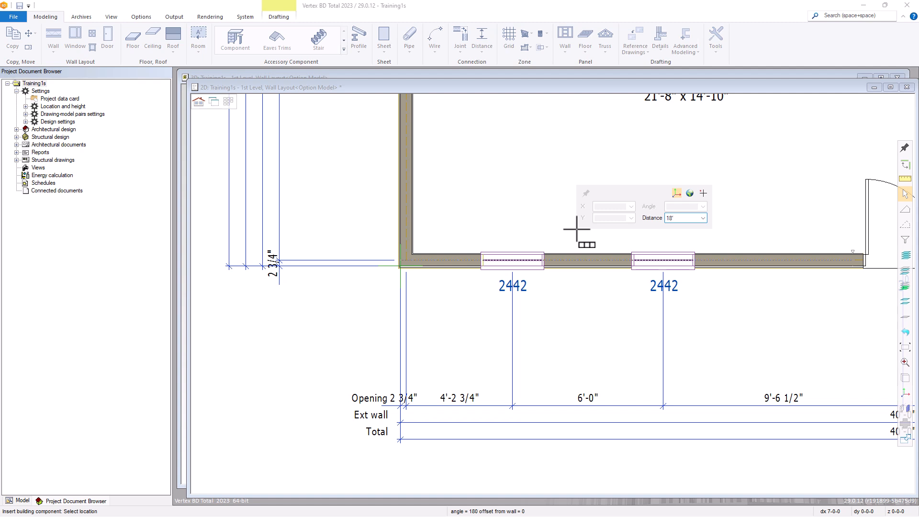
pyautogui.press('Return')
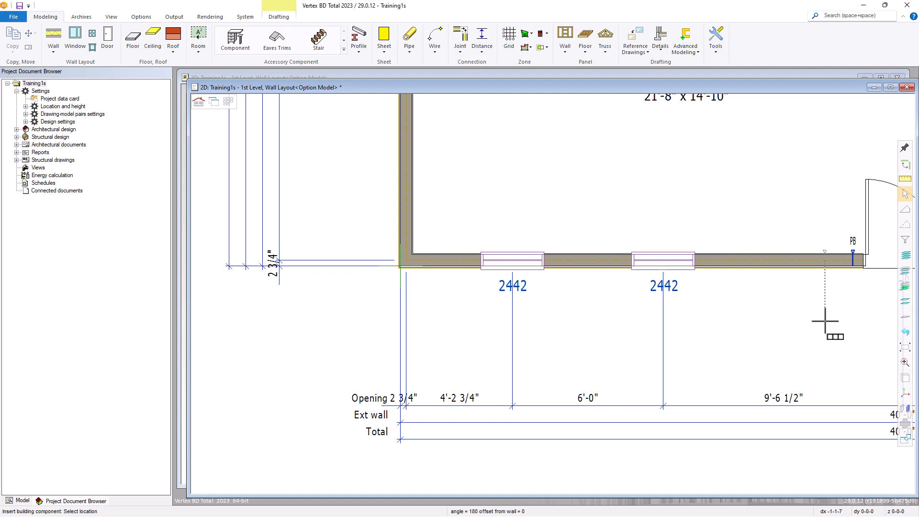
pyautogui.scroll(-2, 825, 321)
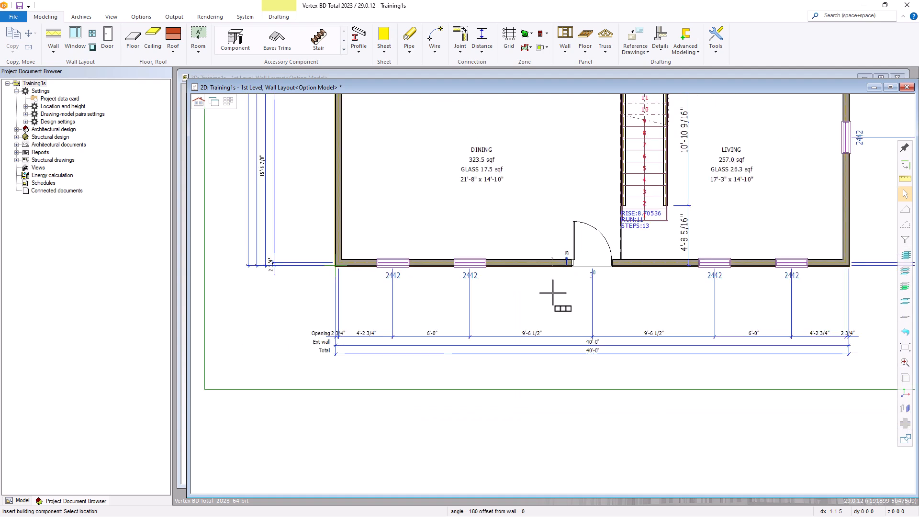
pyautogui.rightClick(599, 269)
pyautogui.click(615, 315)
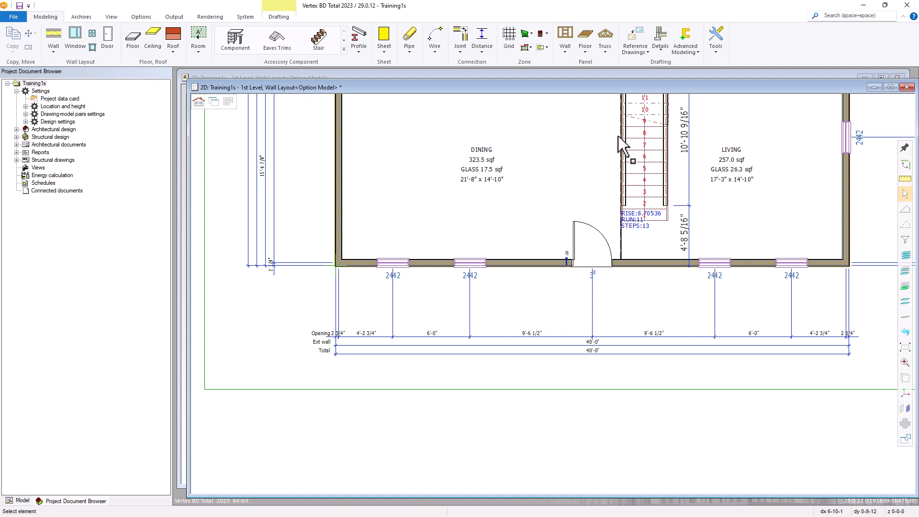
# Choose the Extra Studs To Floor Plan accessory for the front exterior wall and configure 2 studs in Toe-to-Heel orientation
pyautogui.click(566, 50)
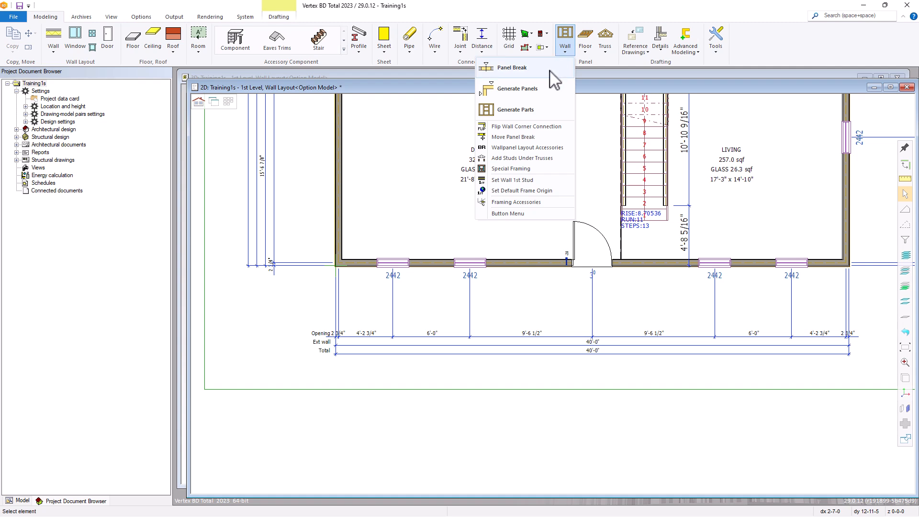
pyautogui.click(519, 148)
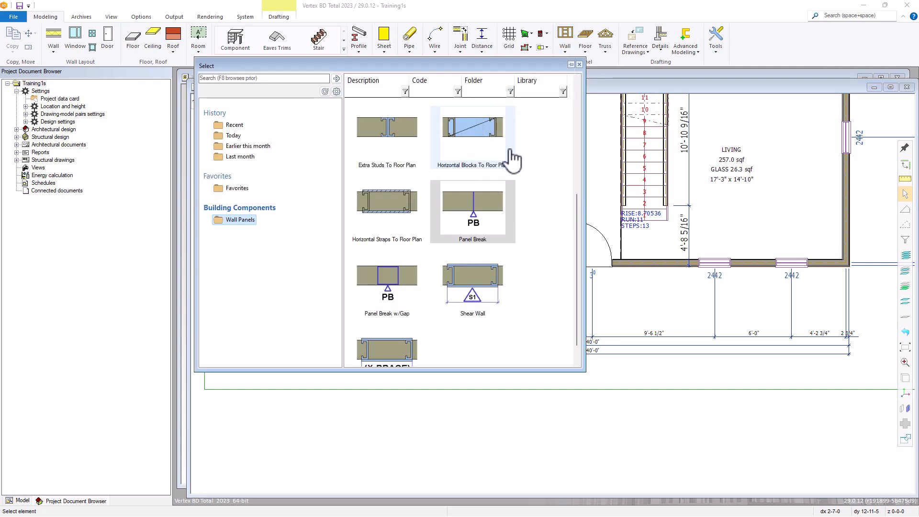
pyautogui.scroll(3, 581, 157)
pyautogui.scroll(-3, 572, 206)
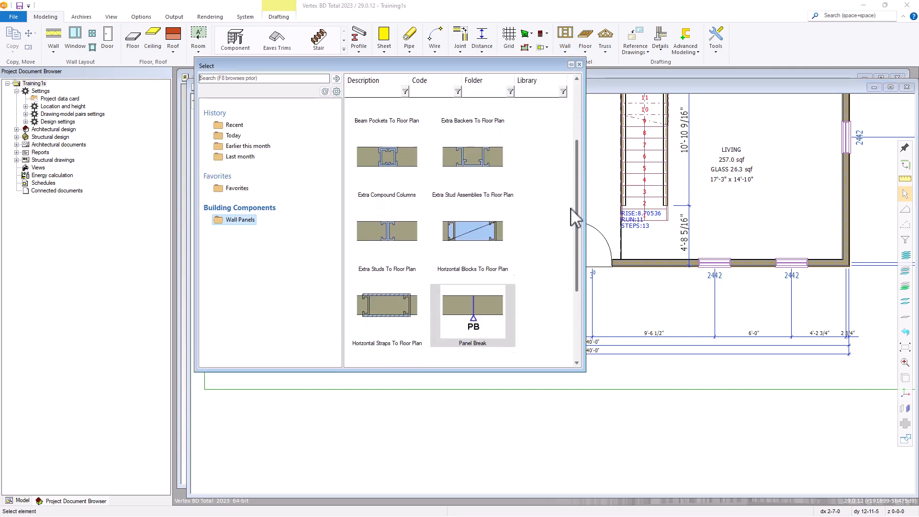
pyautogui.doubleClick(387, 221)
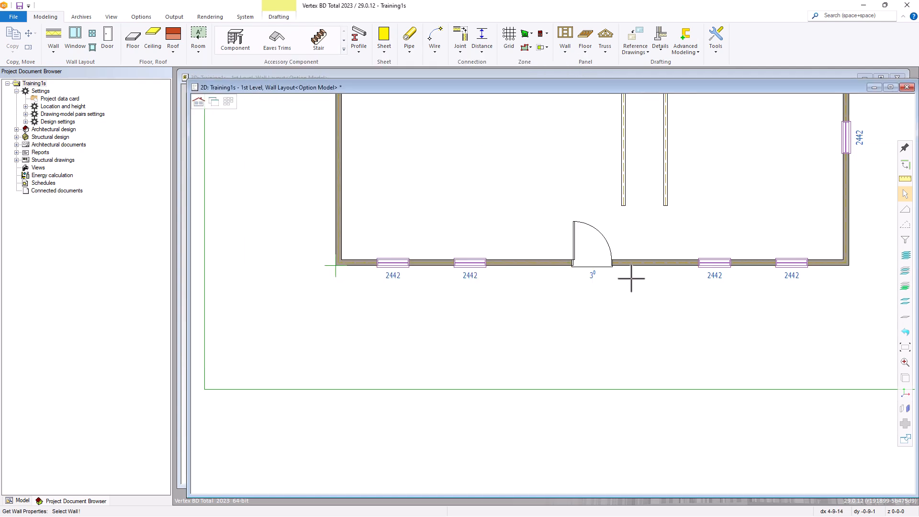
pyautogui.click(632, 263)
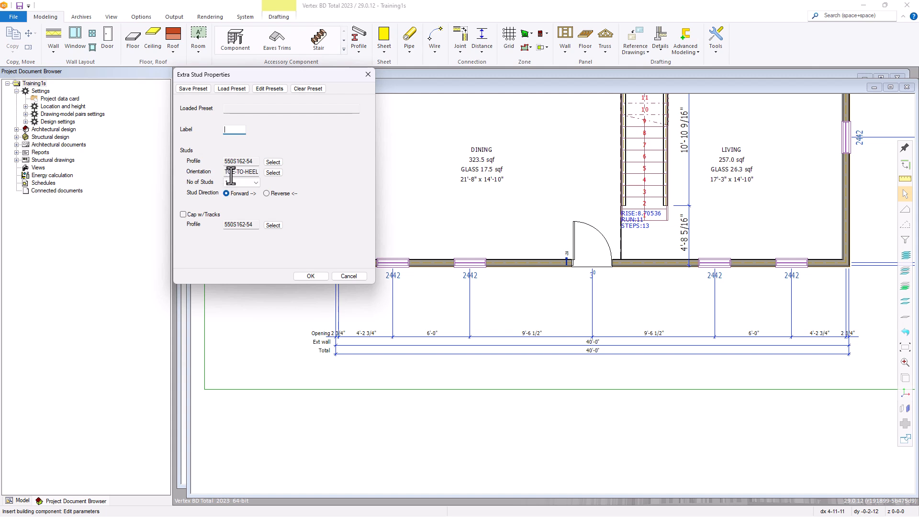
pyautogui.click(273, 173)
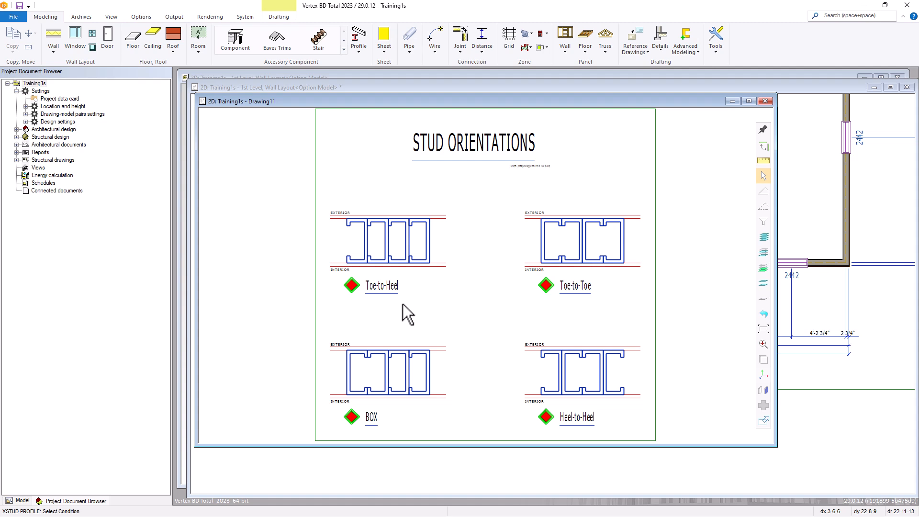
pyautogui.click(361, 290)
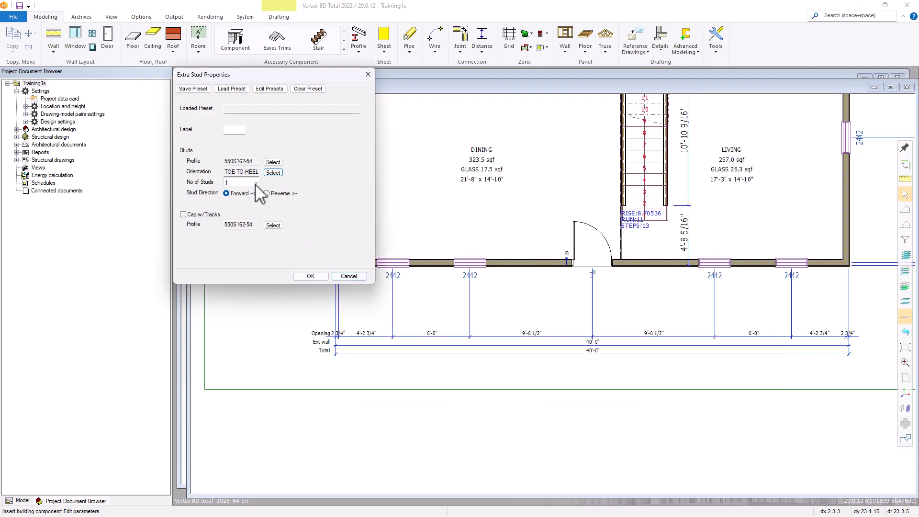
pyautogui.click(247, 182)
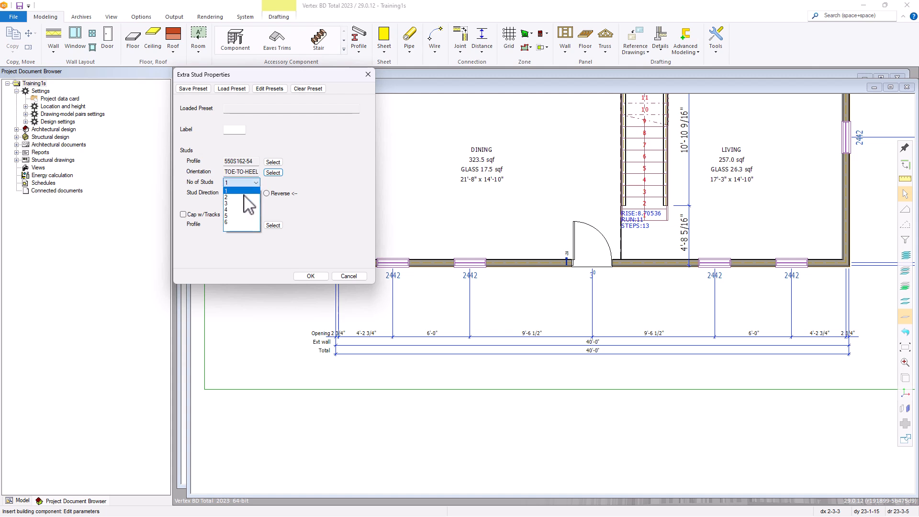
pyautogui.click(243, 196)
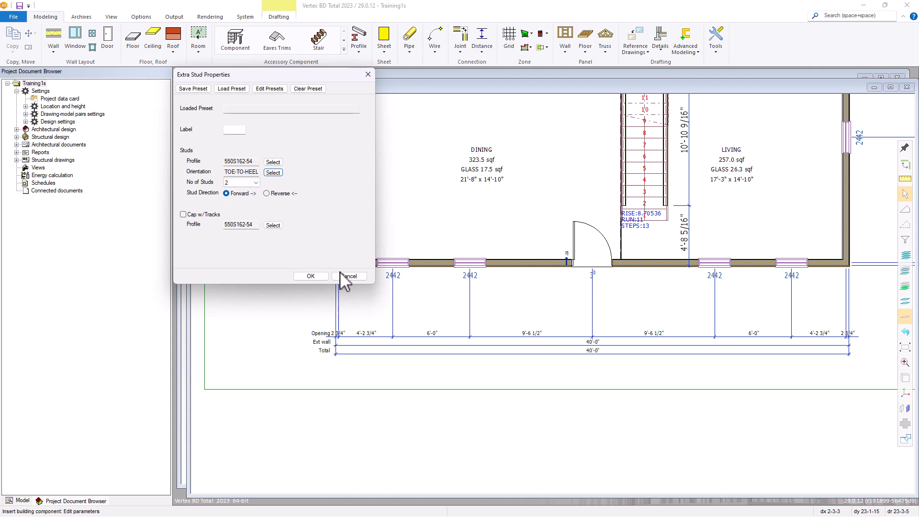
pyautogui.click(319, 276)
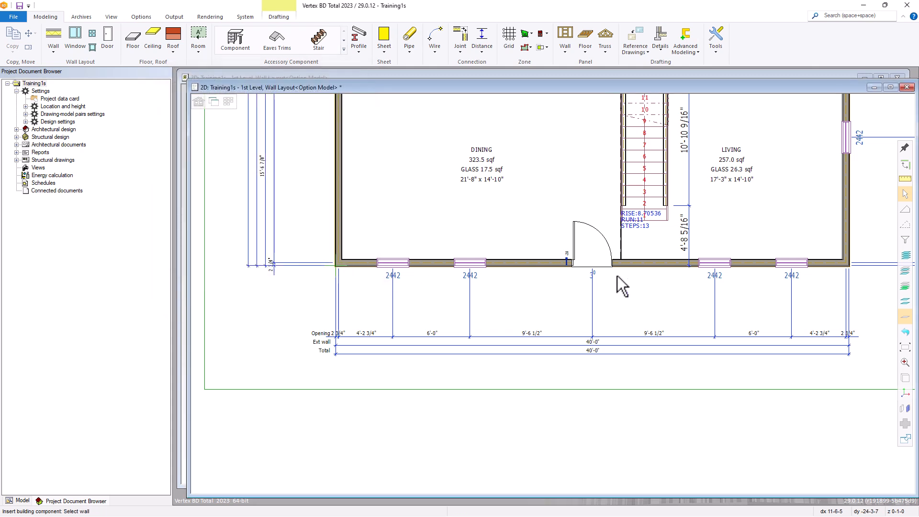
# Place the double extra studs in the front exterior wall beside the entry door, one set in line with each stair wall
pyautogui.click(645, 265)
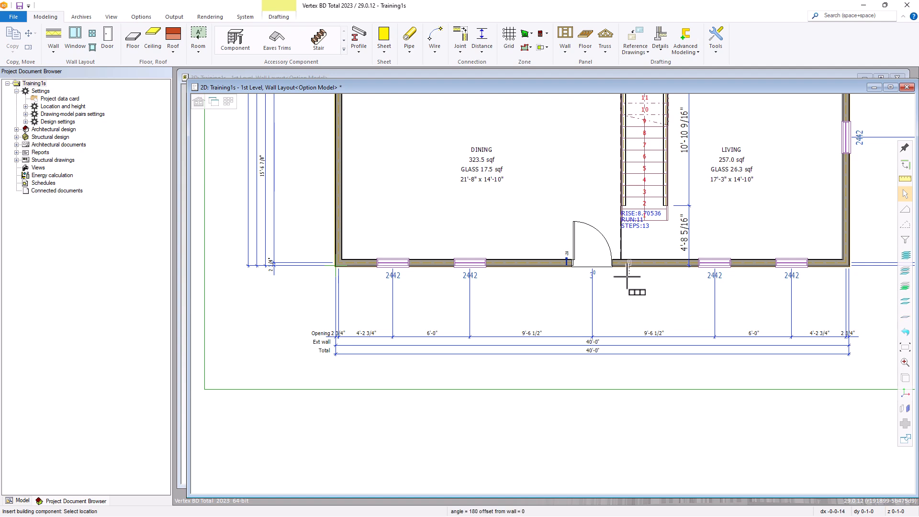
pyautogui.scroll(5, 644, 261)
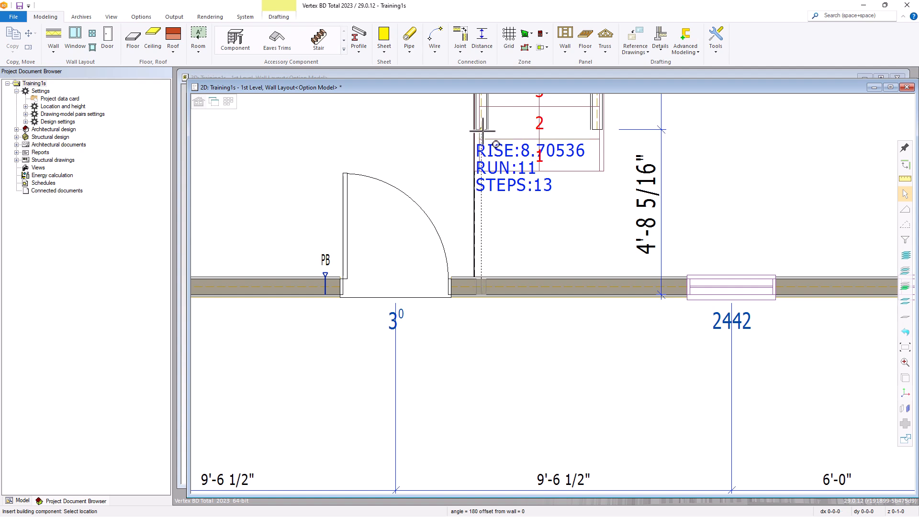
pyautogui.click(596, 128)
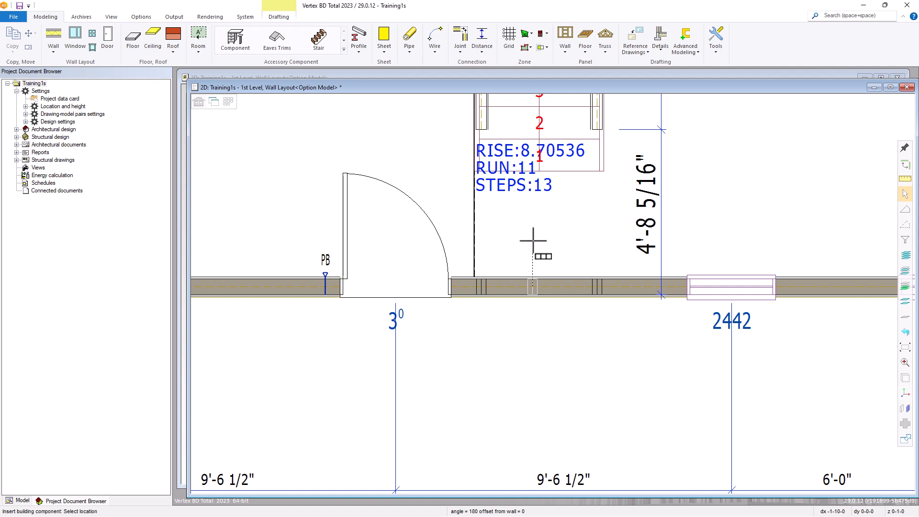
pyautogui.rightClick(533, 240)
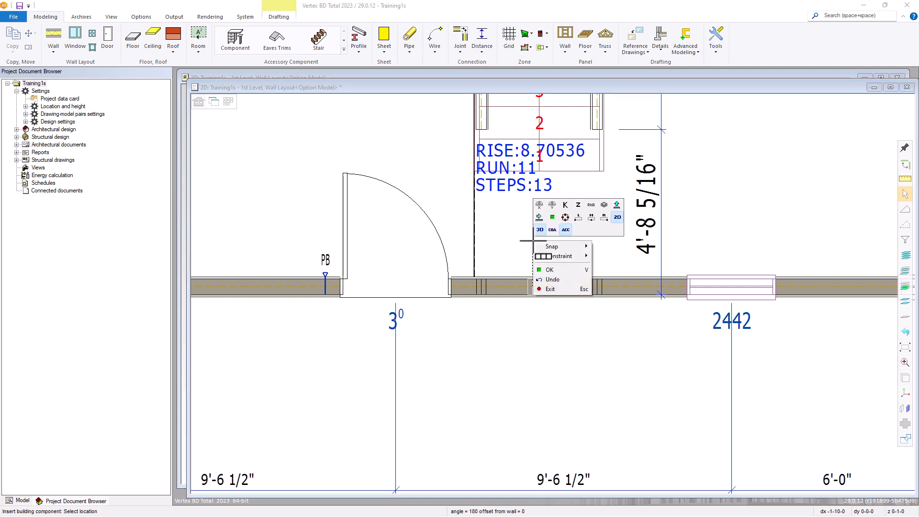
pyautogui.click(550, 289)
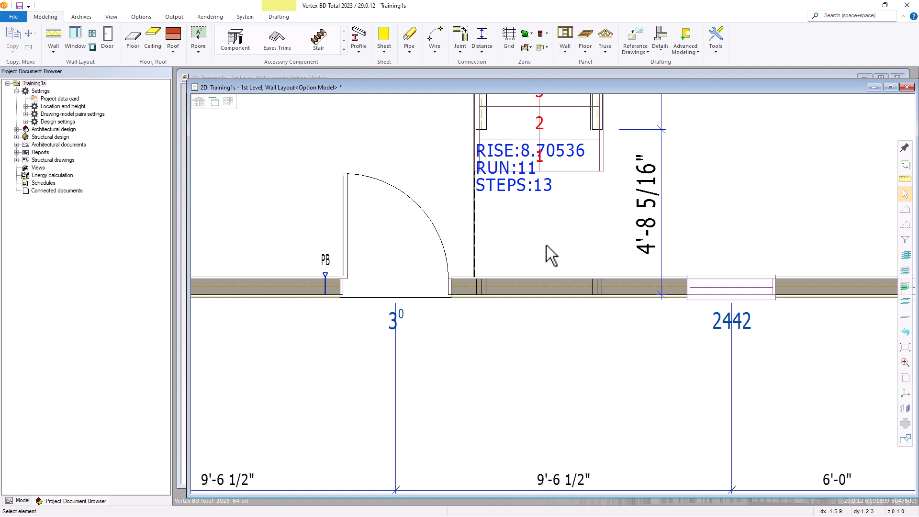
# Move the 2442 window in the Family room's exterior wall into line with the middle of the opposite sliding door
pyautogui.scroll(-6, 551, 256)
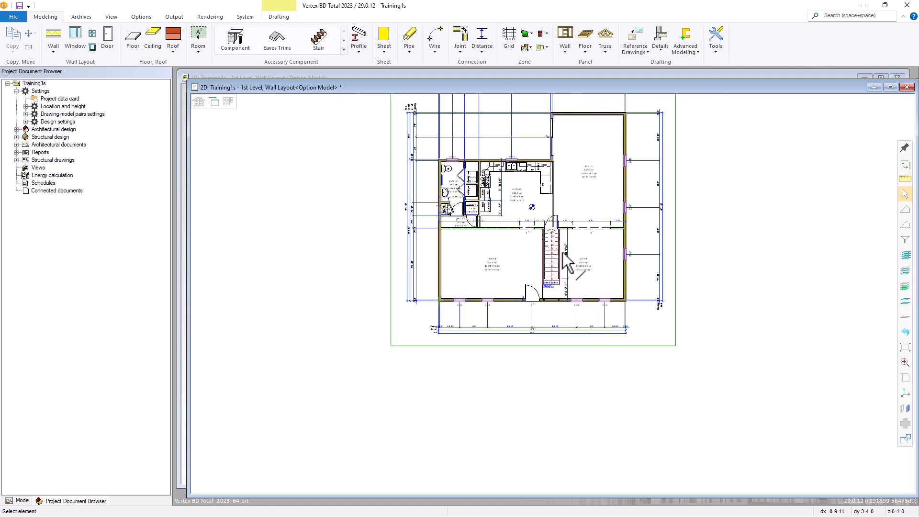
pyautogui.scroll(5, 591, 171)
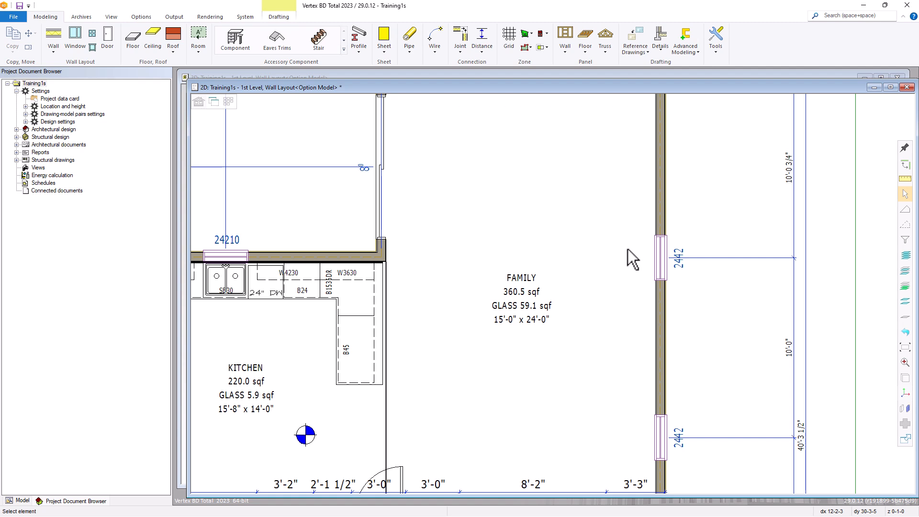
pyautogui.click(662, 253)
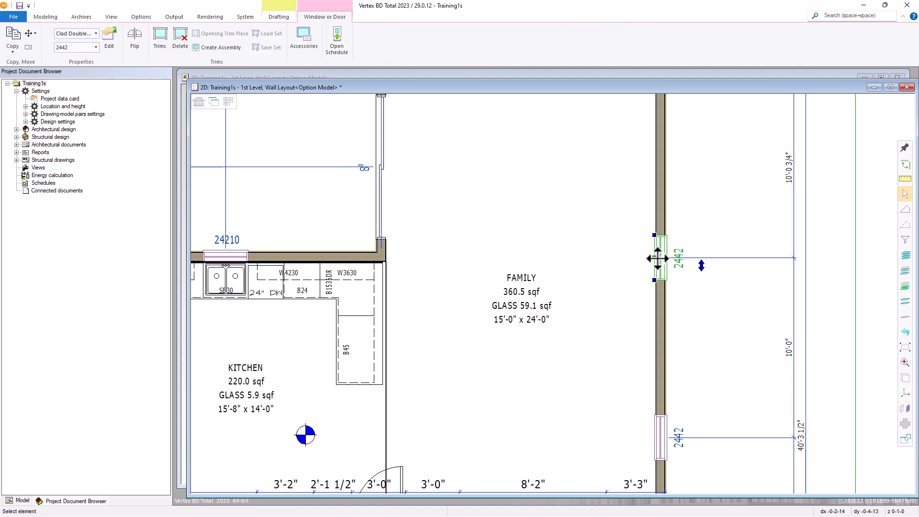
pyautogui.click(655, 257)
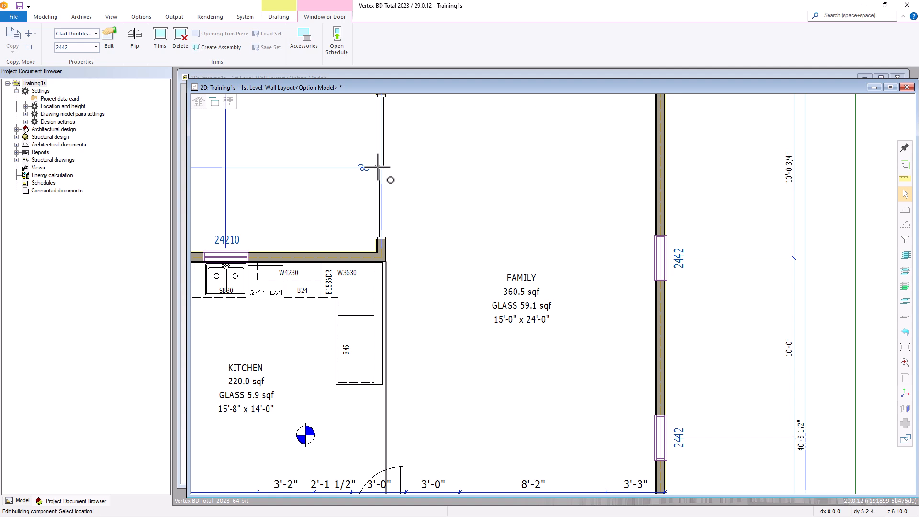
pyautogui.click(378, 167)
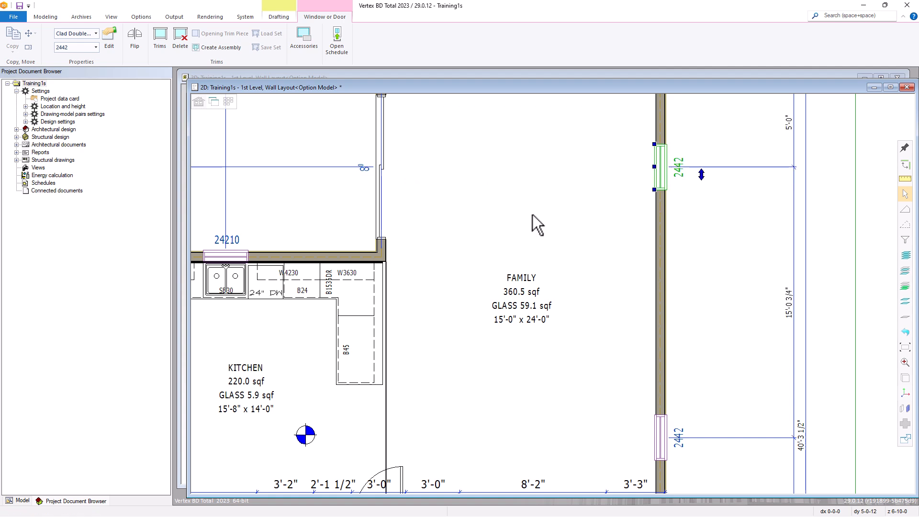
pyautogui.click(464, 263)
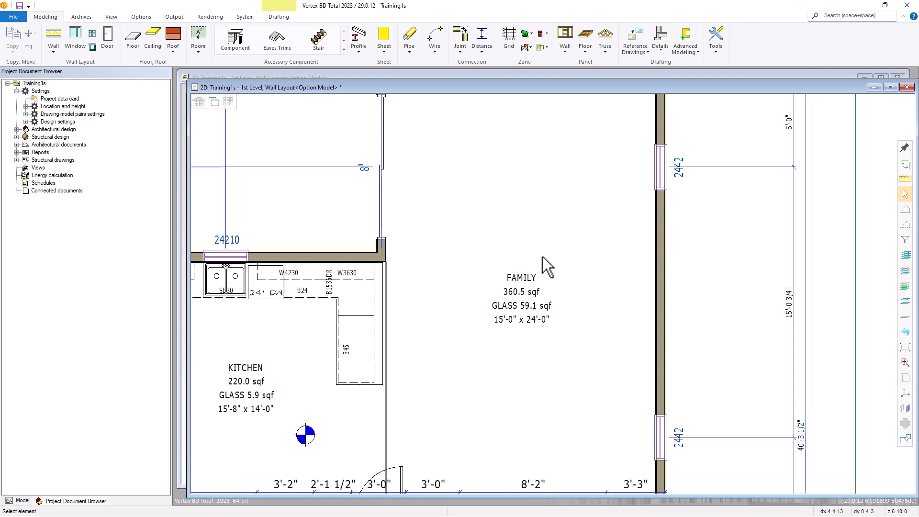
# Show the 1st Level Wall Framing model in 3D and measure the bottom flange width of the upper floor's steel beam
pyautogui.hotkey('ctrl', 'Tab')
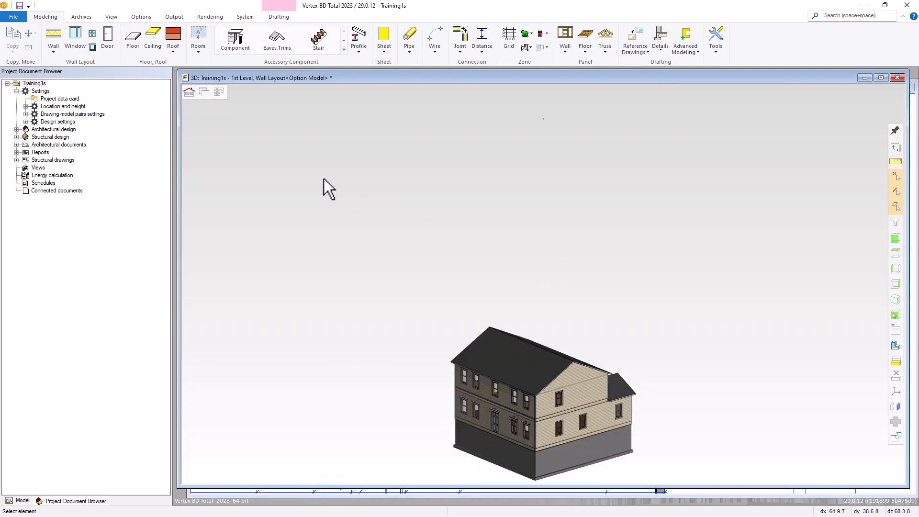
pyautogui.click(189, 92)
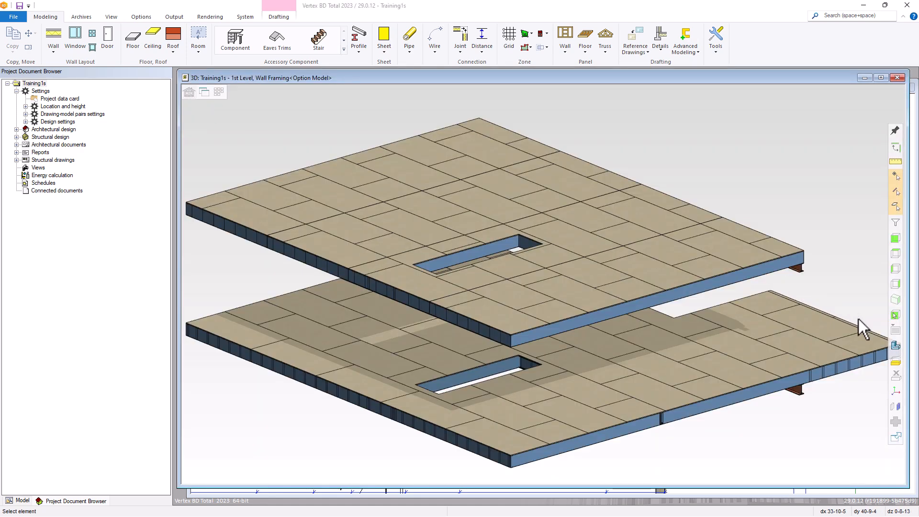
pyautogui.scroll(3, 869, 334)
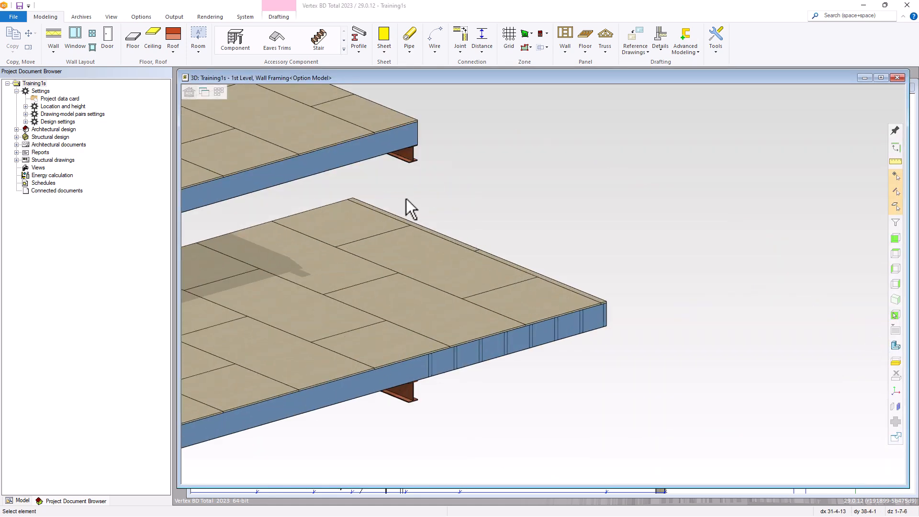
pyautogui.scroll(3, 410, 207)
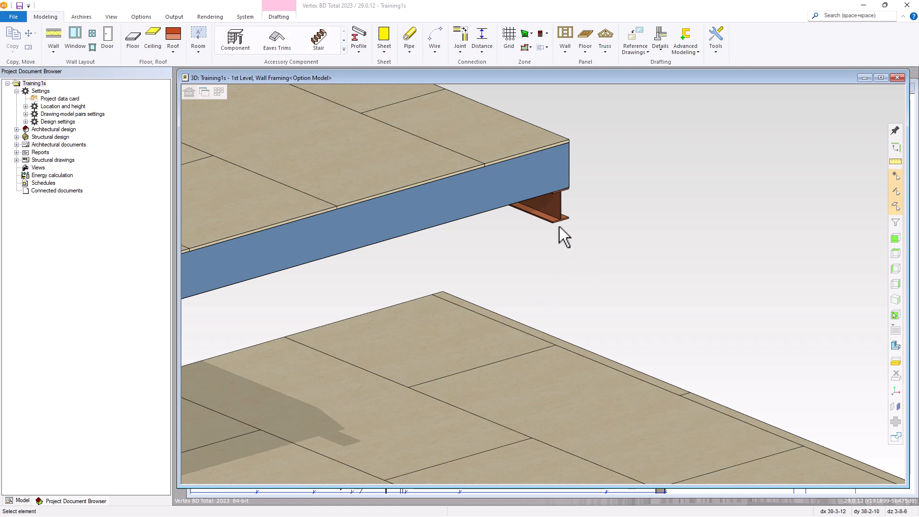
pyautogui.click(897, 162)
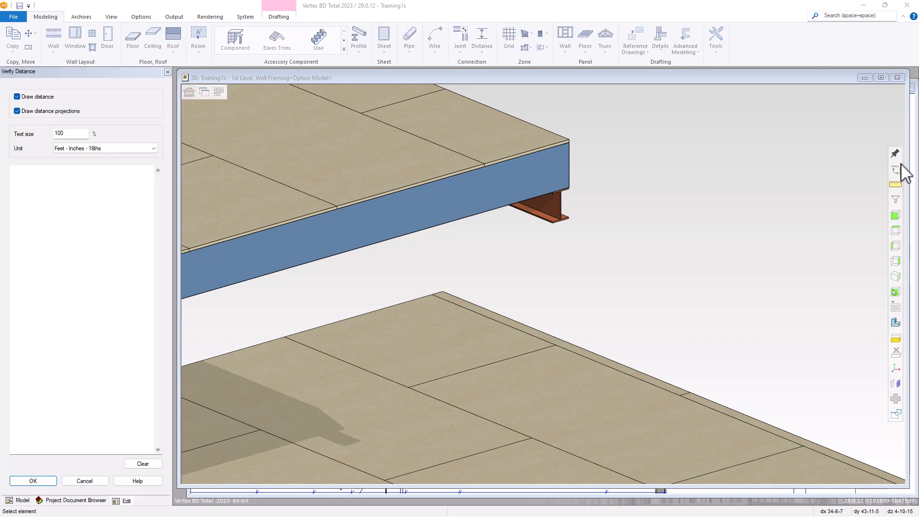
pyautogui.click(572, 221)
pyautogui.click(572, 222)
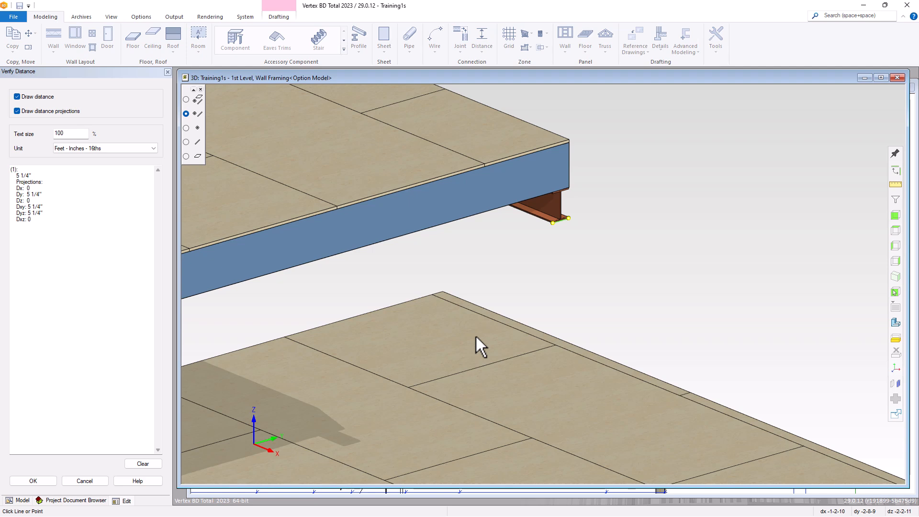
pyautogui.click(83, 481)
# Measure from the upper steel beam's bottom flange to the lower floor's outer corner, and return to the 2D wall layout
pyautogui.moveTo(548, 287); pyautogui.dragTo(745, 212, button='middle')
pyautogui.scroll(-5, 550, 285)
pyautogui.scroll(1, 505, 279)
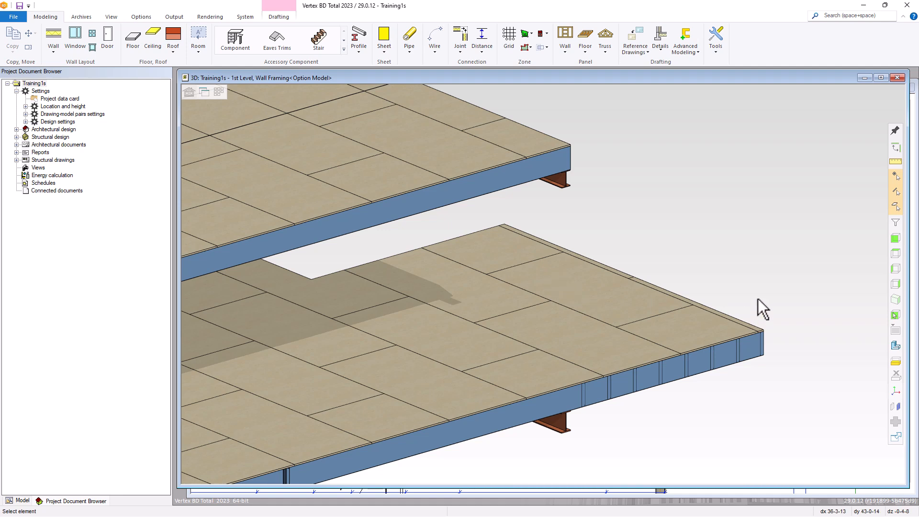
pyautogui.scroll(2, 757, 299)
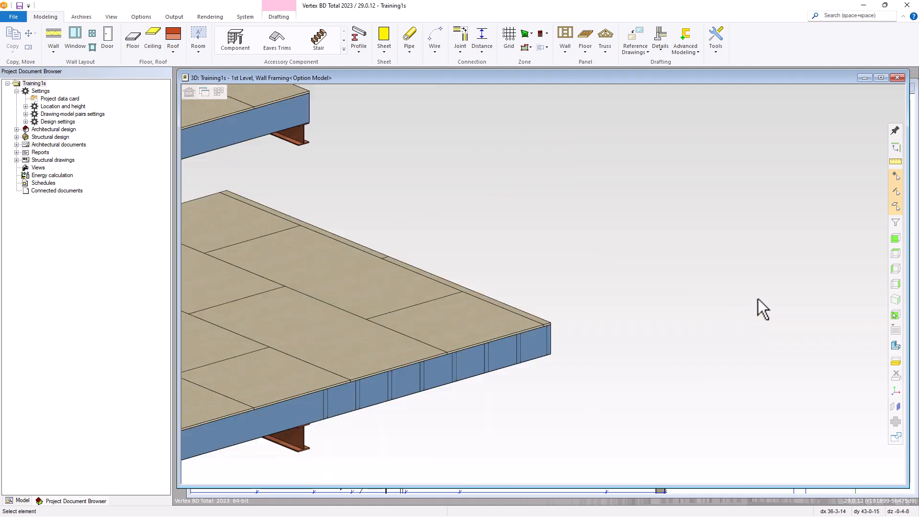
pyautogui.click(898, 162)
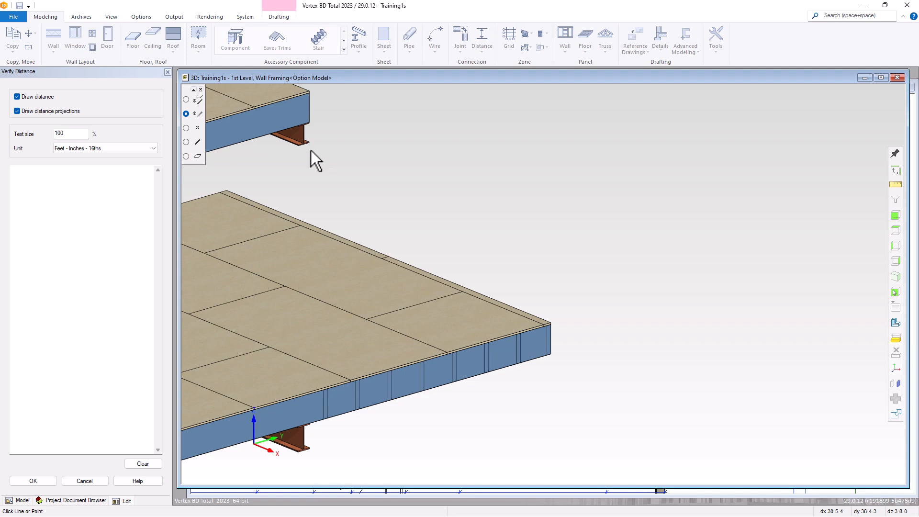
pyautogui.click(310, 146)
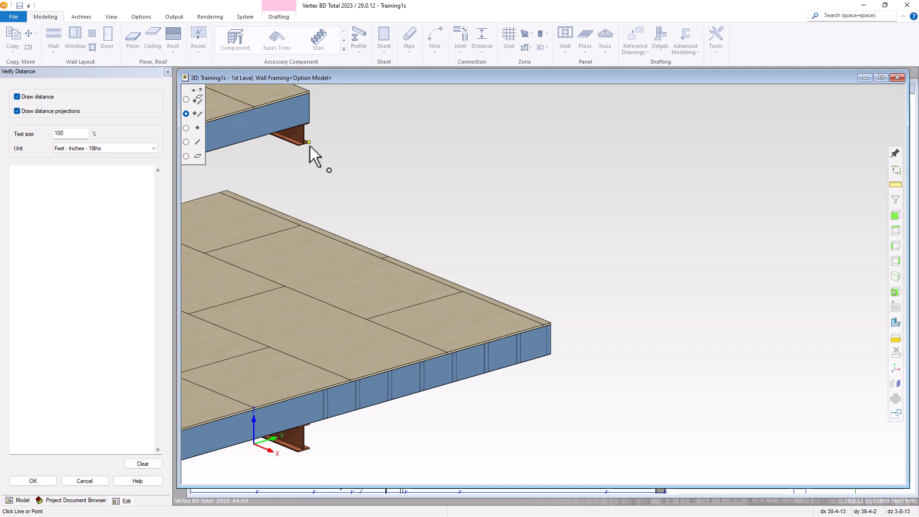
pyautogui.click(550, 318)
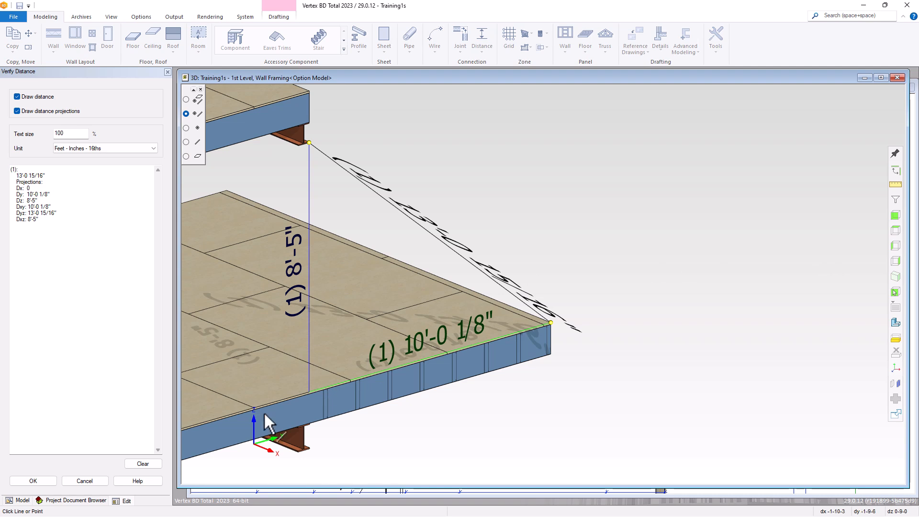
pyautogui.click(79, 481)
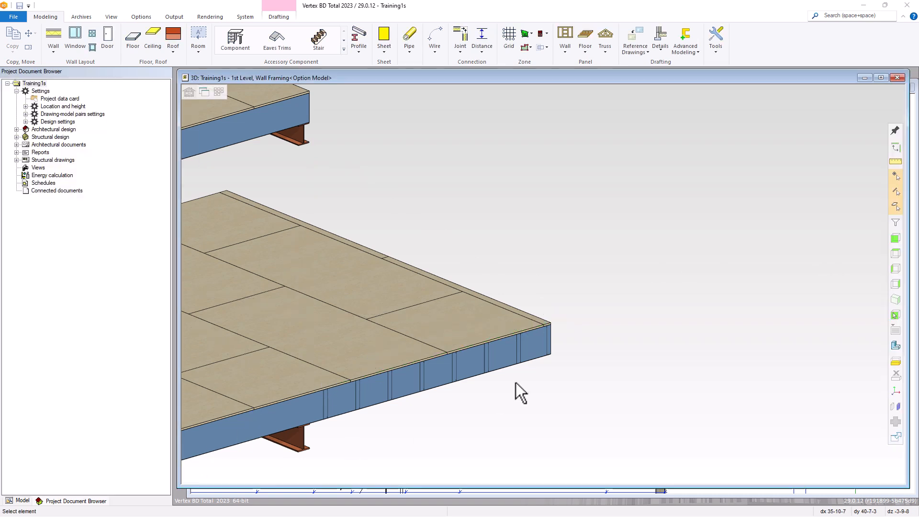
pyautogui.click(188, 93)
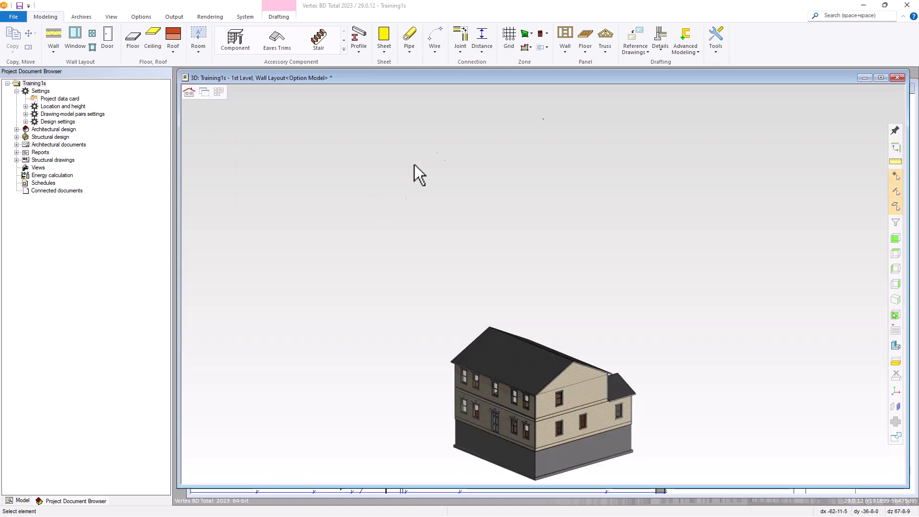
pyautogui.hotkey('ctrl', 'Tab')
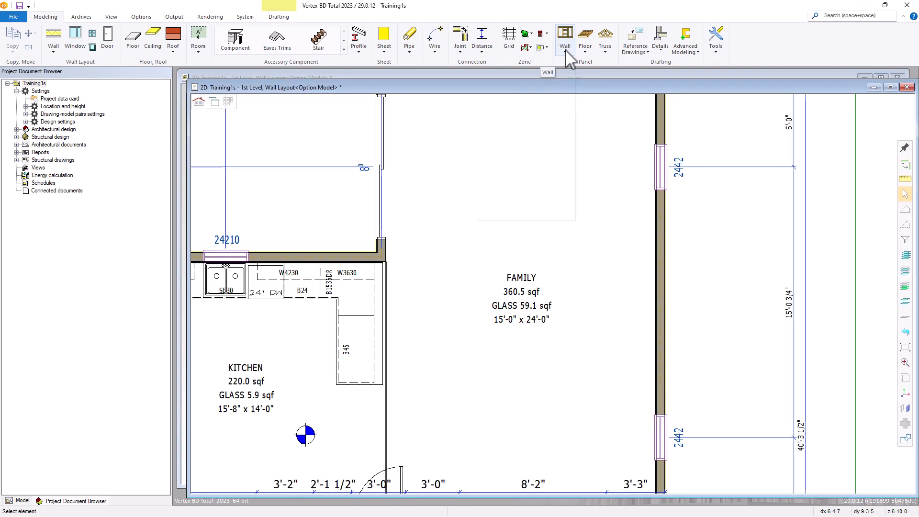
# Start a beam pocket for the Family room's exterior wall with the windows and set its king side to BOTH
pyautogui.click(565, 50)
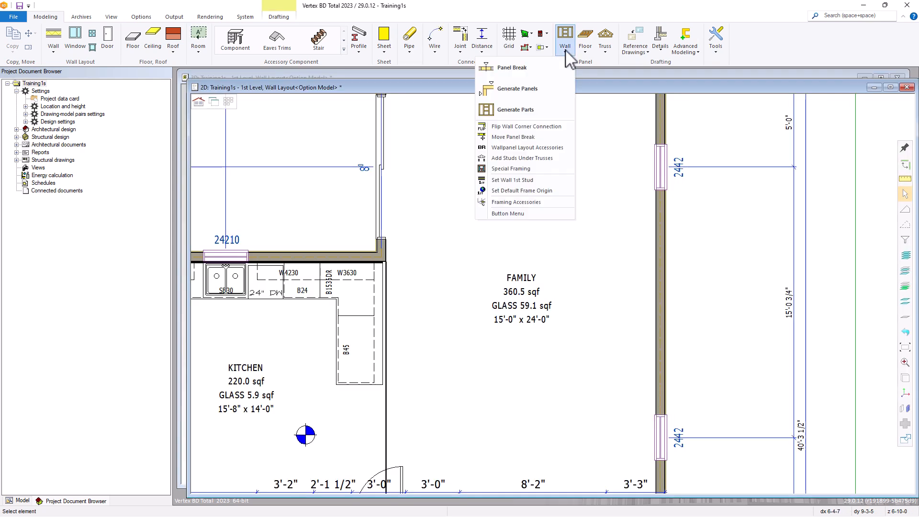
pyautogui.click(536, 148)
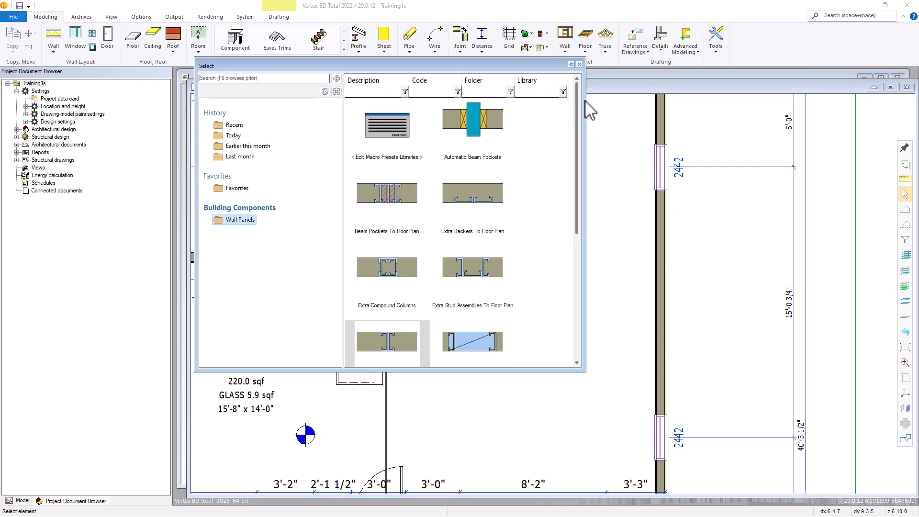
pyautogui.doubleClick(396, 199)
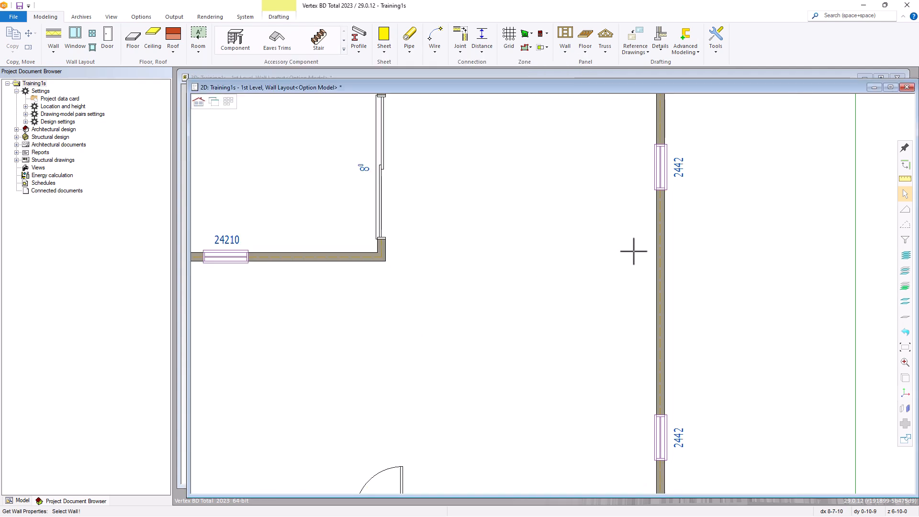
pyautogui.click(661, 251)
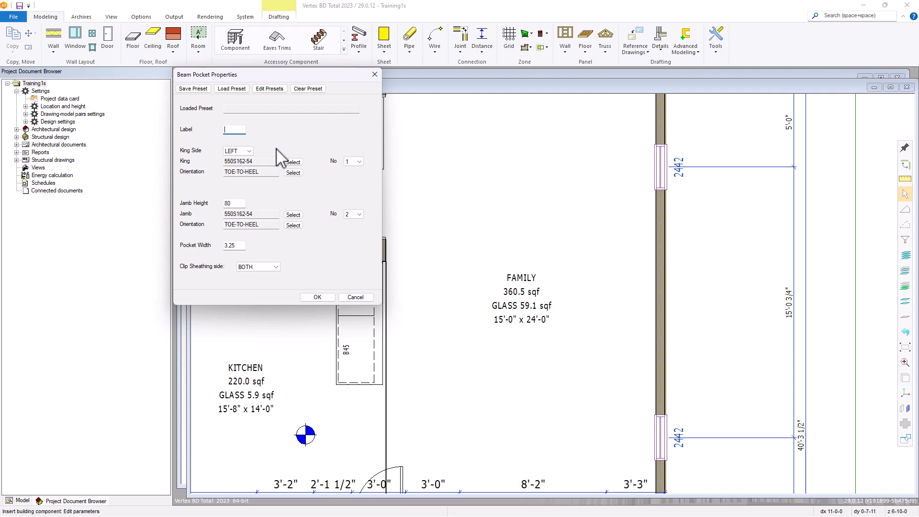
pyautogui.click(246, 152)
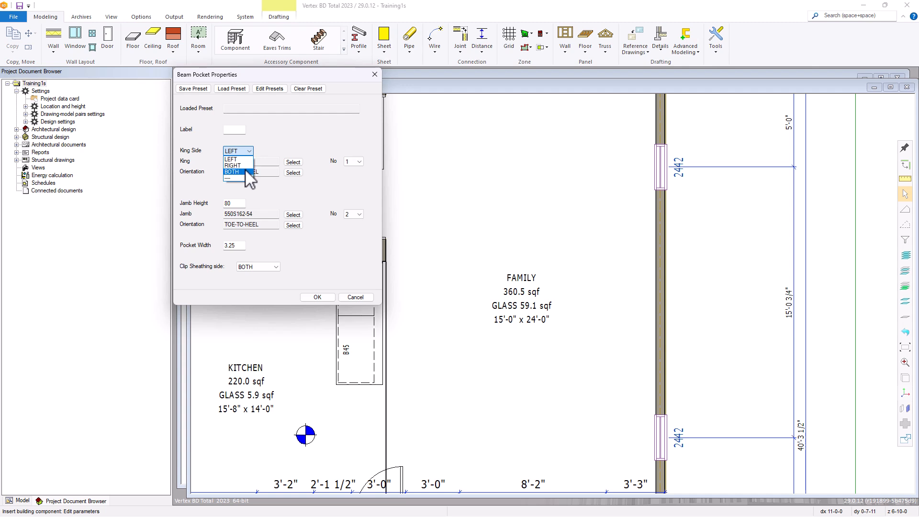
pyautogui.click(238, 171)
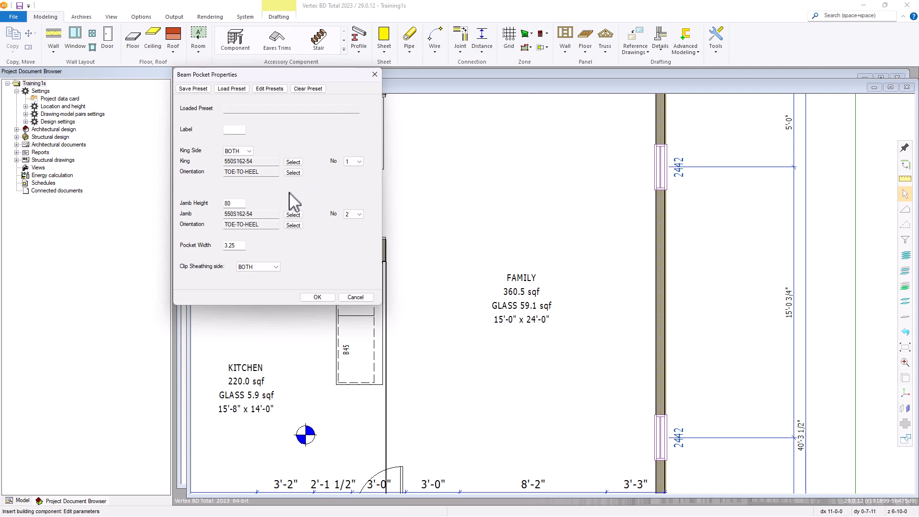
# Set the beam pocket's jamb height to 101, pocket width to 5.5 and clip sheathing side to INTERNAL
pyautogui.doubleClick(230, 203)
pyautogui.write('101')
pyautogui.moveTo(238, 246); pyautogui.dragTo(222, 246)
pyautogui.write('5.5')
pyautogui.click(276, 268)
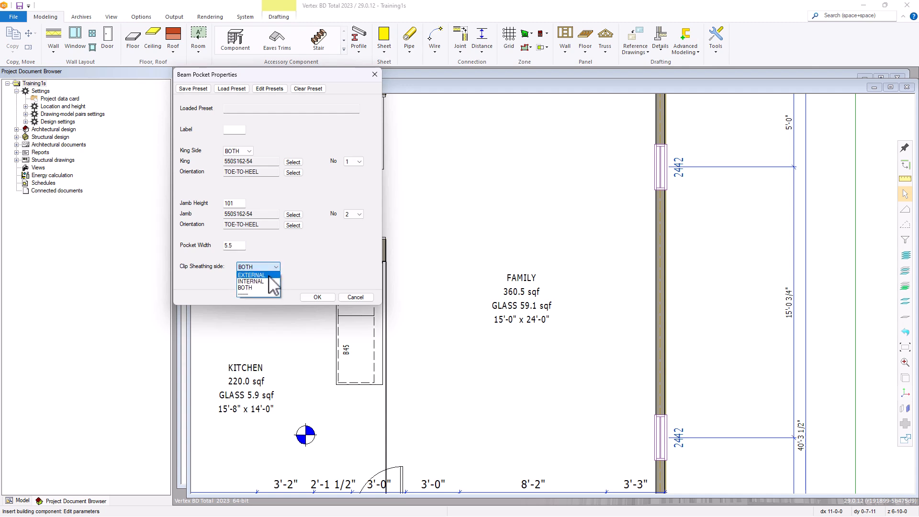
pyautogui.click(267, 281)
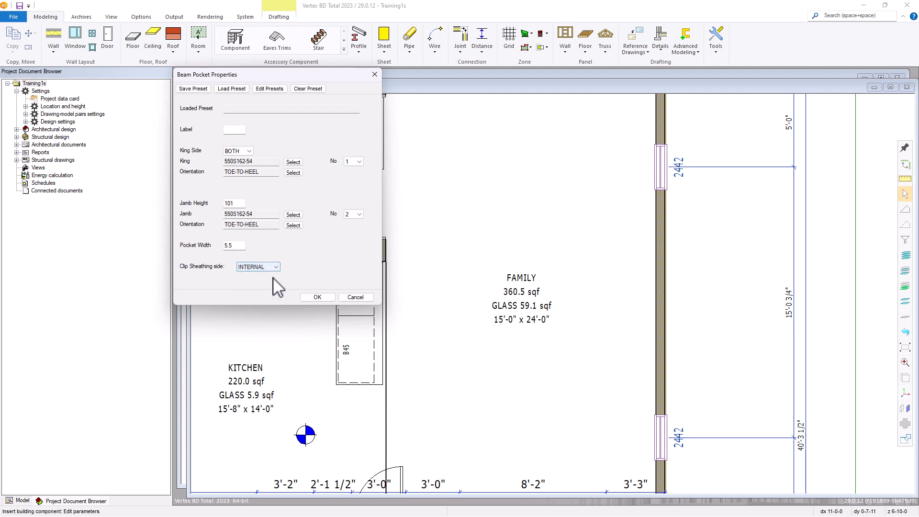
pyautogui.click(317, 296)
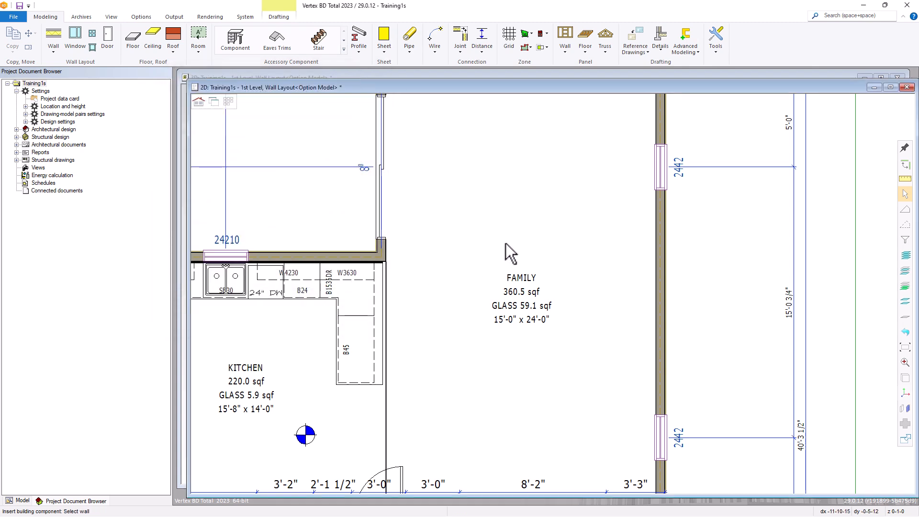
# Place the beam pocket in the Family room's exterior wall between the two 2442 windows, in line with the opposite kitchen wall corner
pyautogui.click(660, 243)
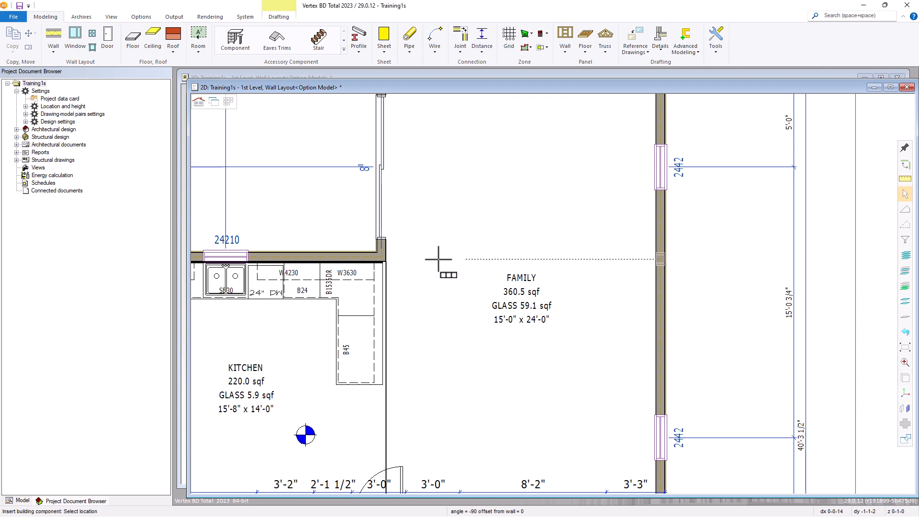
pyautogui.click(381, 257)
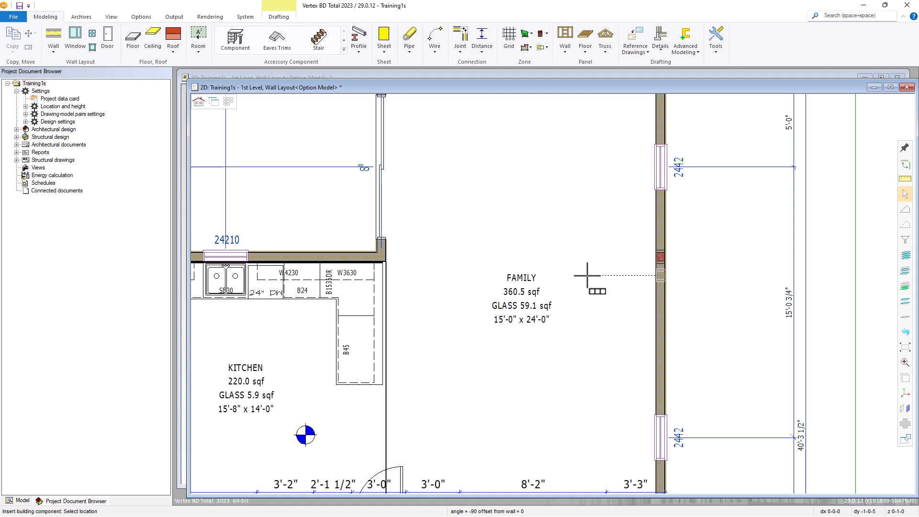
pyautogui.rightClick(587, 276)
pyautogui.click(602, 324)
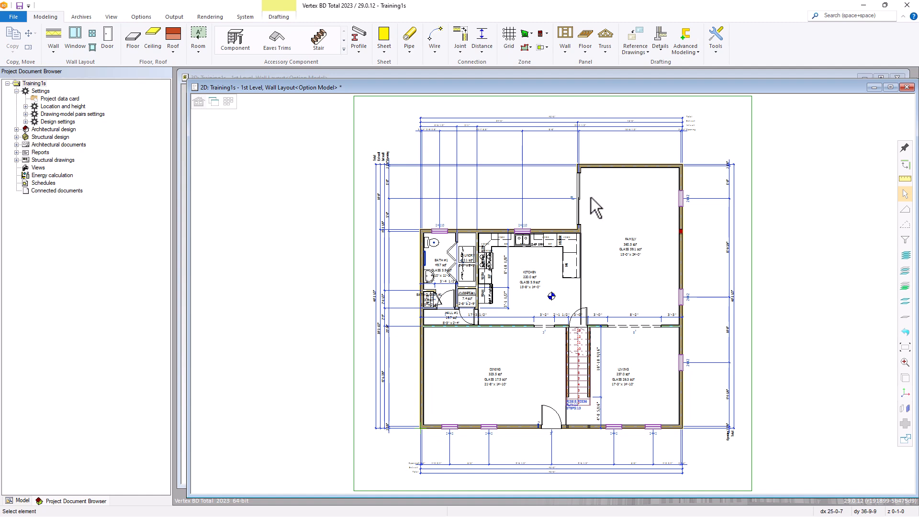
# Start a new special framing detail for the sliding door's wall and review the opening header stiffener and shoe track properties
pyautogui.scroll(5, 563, 315)
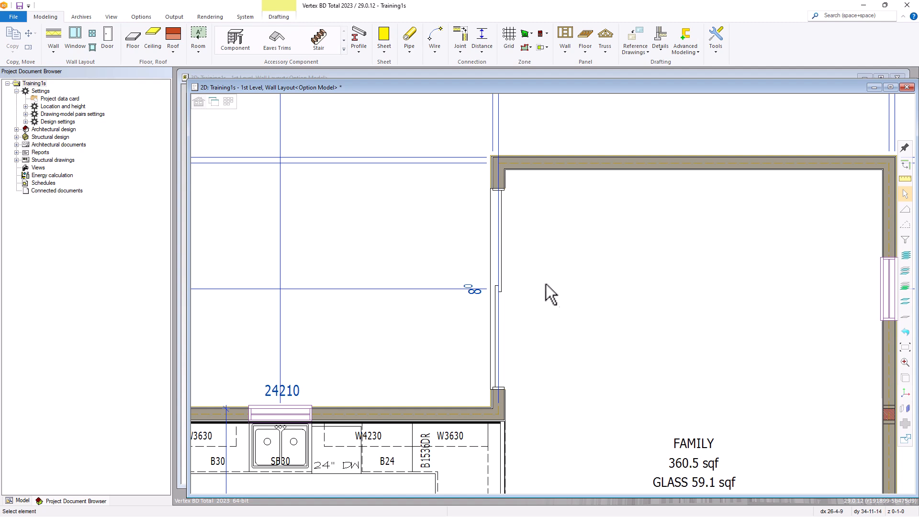
pyautogui.click(566, 49)
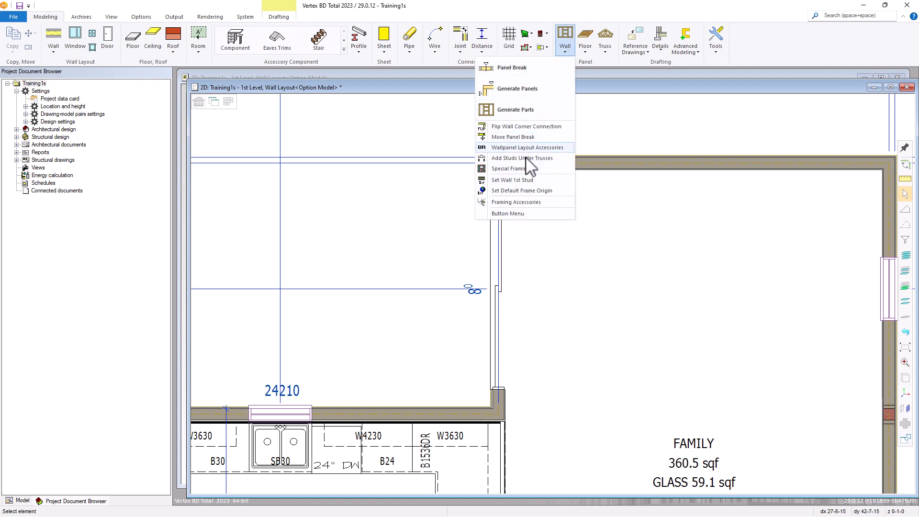
pyautogui.click(519, 170)
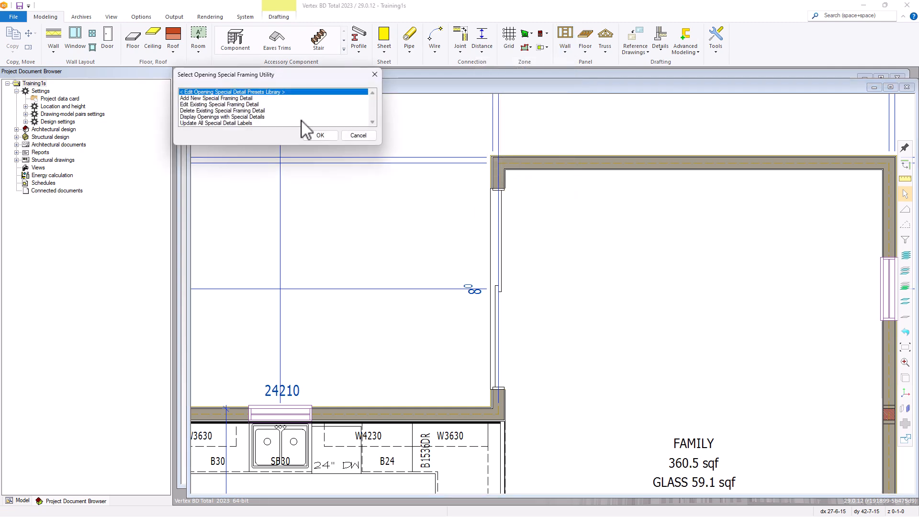
pyautogui.doubleClick(215, 104)
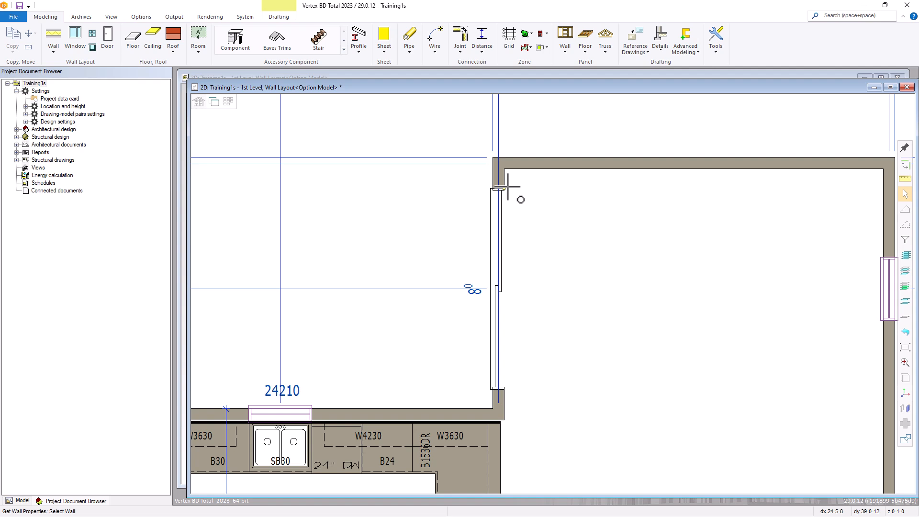
pyautogui.click(506, 185)
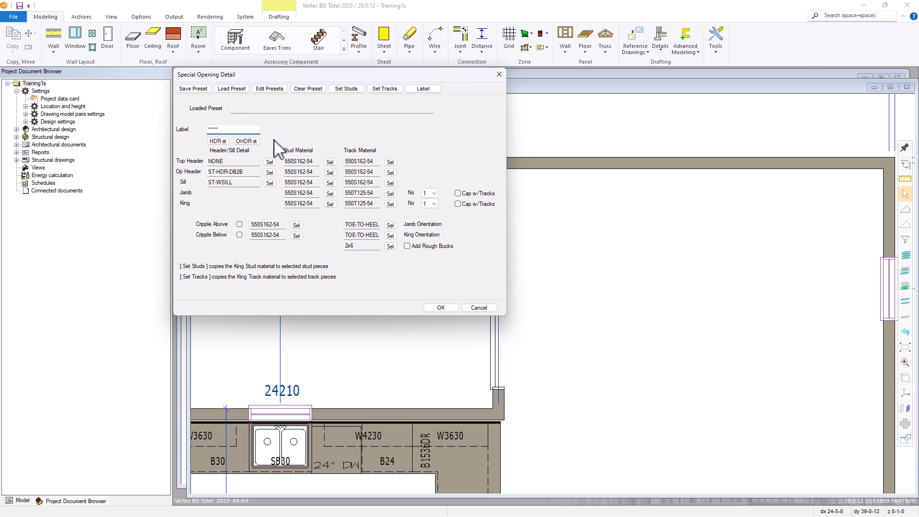
pyautogui.click(247, 142)
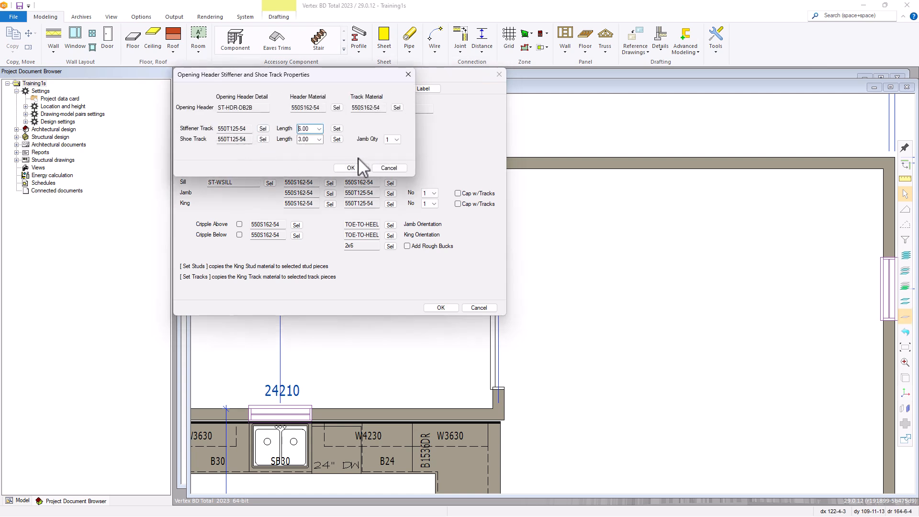
pyautogui.click(389, 169)
pyautogui.click(389, 168)
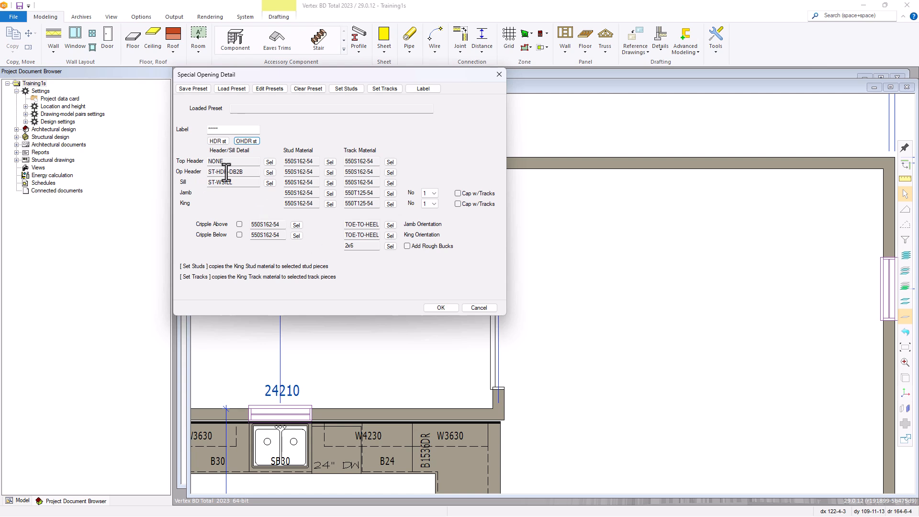
# Set the opening header to Box Header (DBOX) and apply the special framing detail at the centre of the sliding door
pyautogui.click(269, 172)
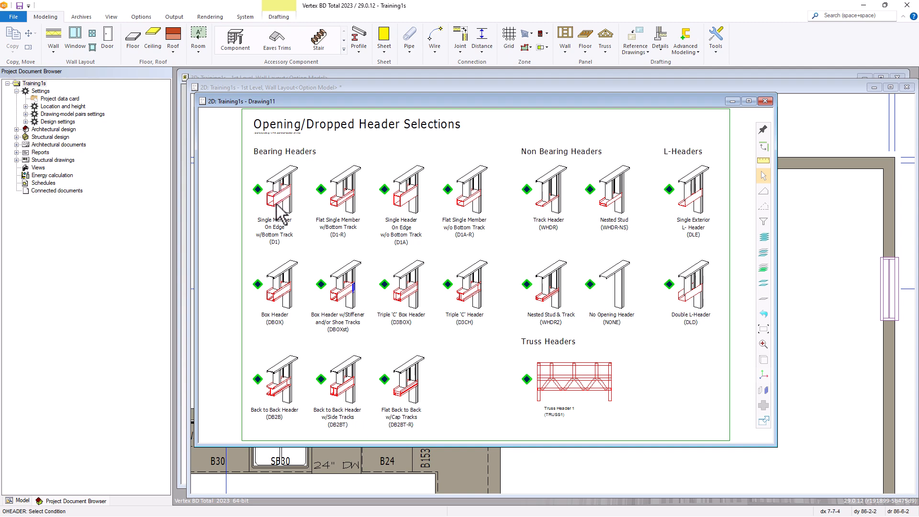
pyautogui.click(258, 284)
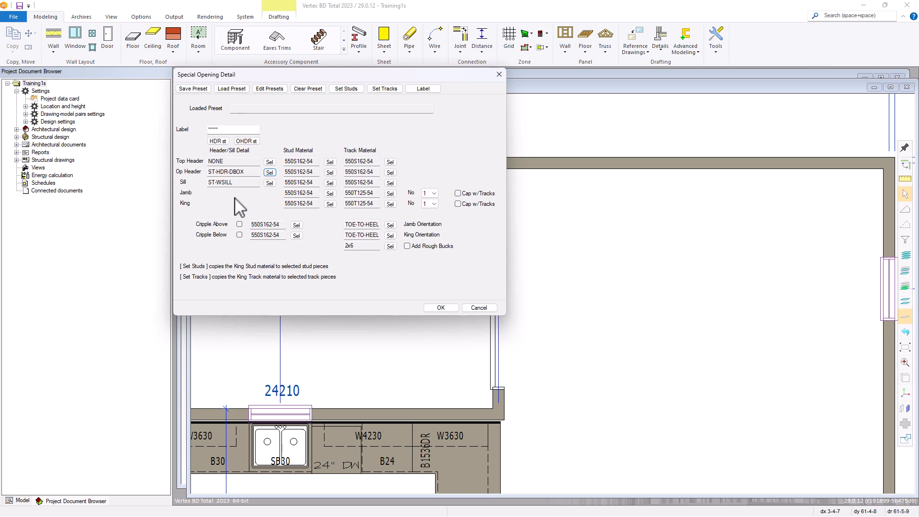
pyautogui.click(440, 307)
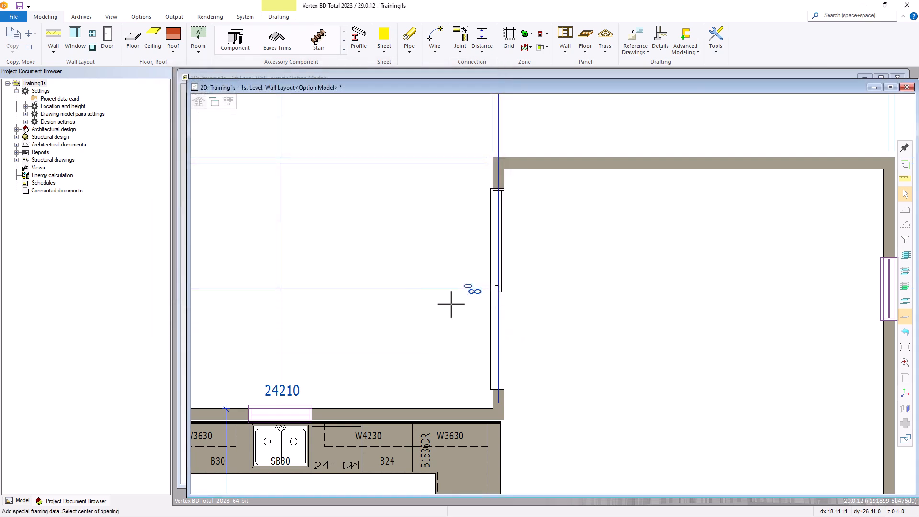
pyautogui.click(491, 290)
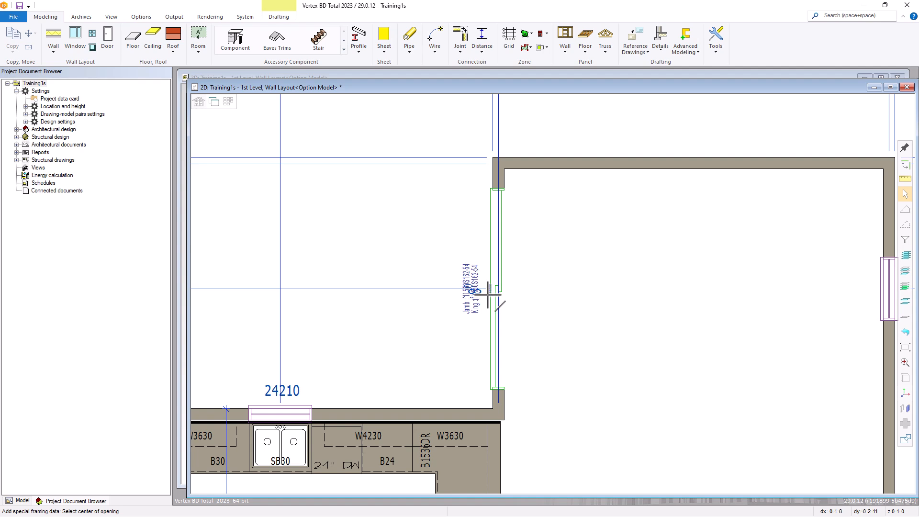
pyautogui.rightClick(488, 294)
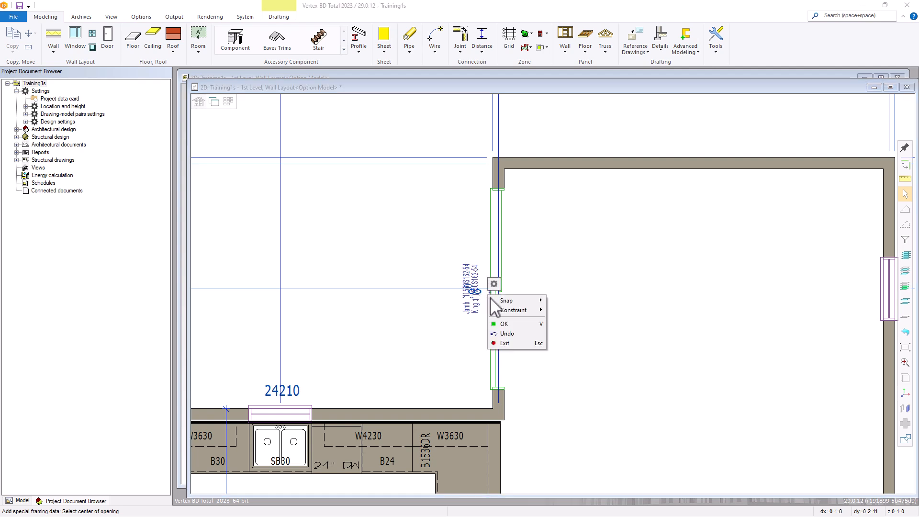
pyautogui.click(501, 343)
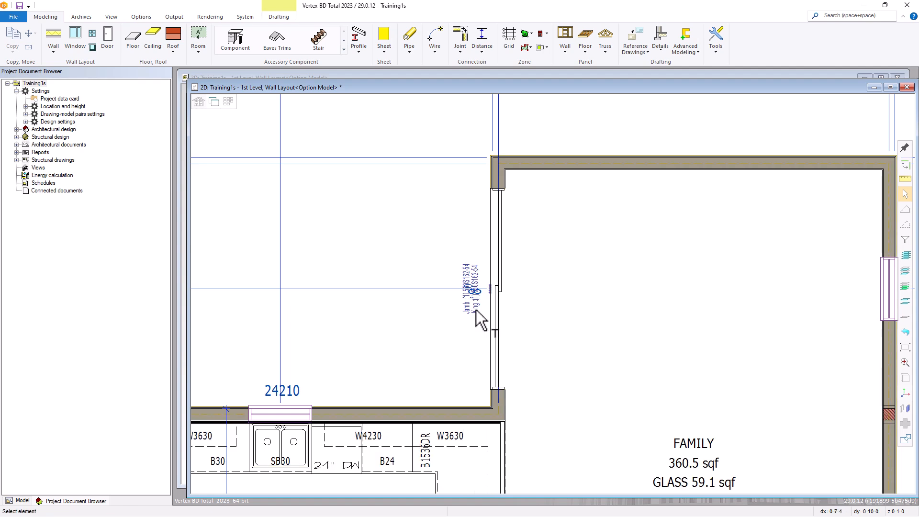
# Move the sliding door's jamb and king label clear of the door tag, to the Family room side of the wall
pyautogui.click(475, 291)
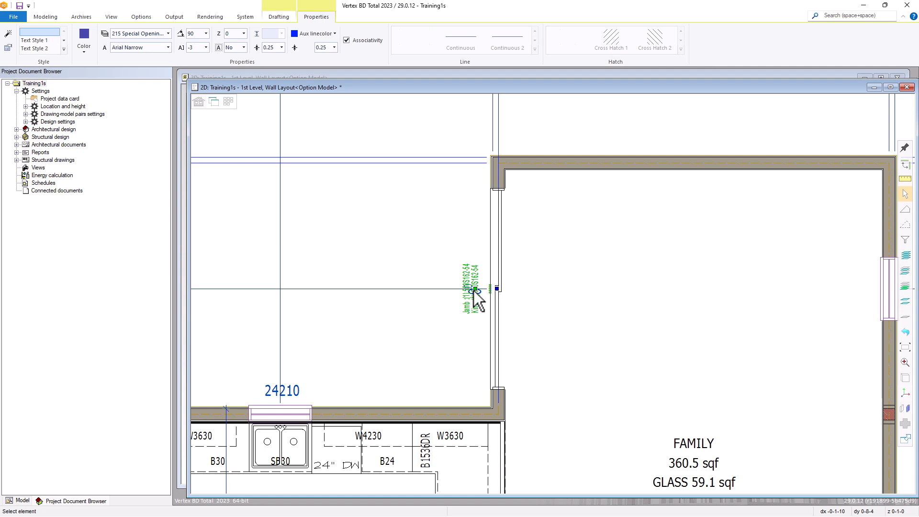
pyautogui.click(476, 289)
pyautogui.click(524, 290)
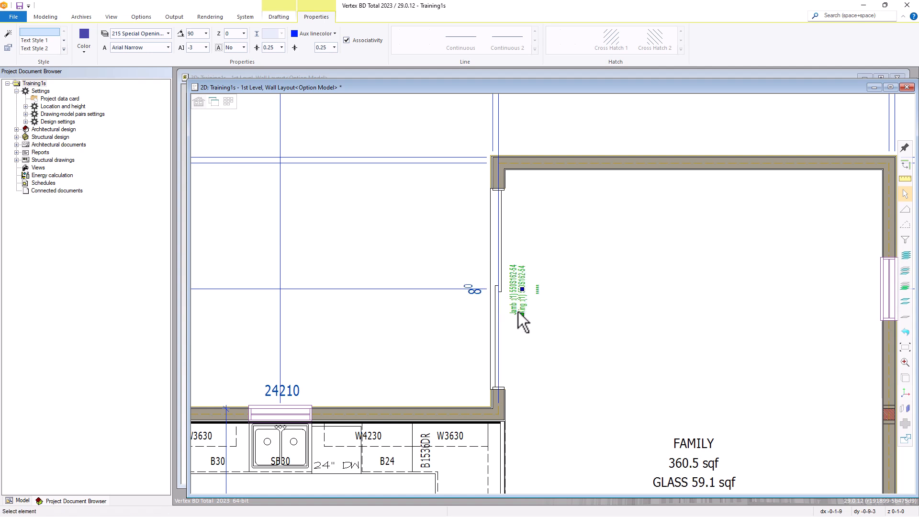
pyautogui.click(532, 332)
pyautogui.scroll(3, 534, 316)
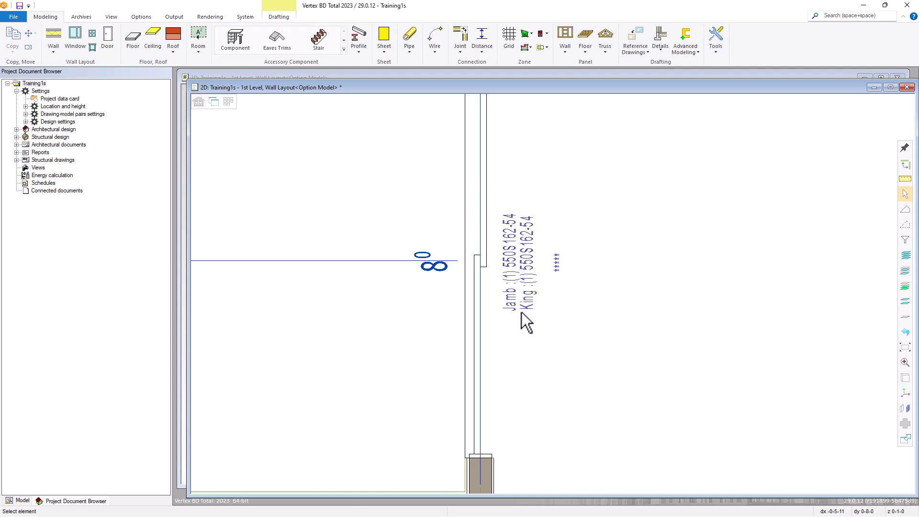
pyautogui.scroll(-4, 524, 308)
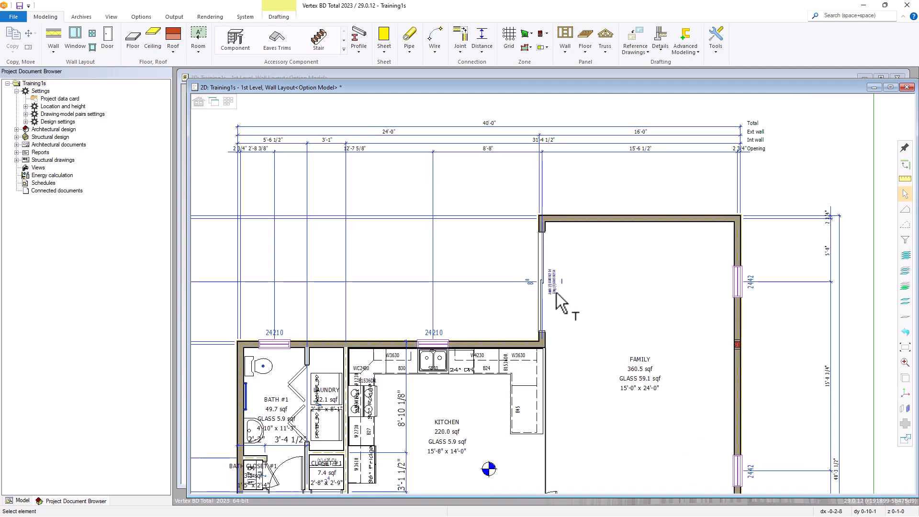
pyautogui.middleClick(556, 294)
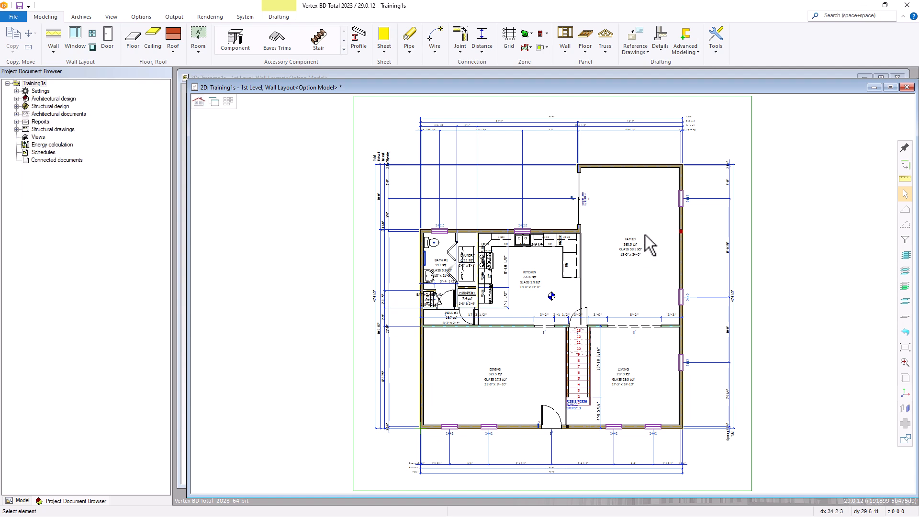
pyautogui.click(626, 167)
pyautogui.rightClick(626, 168)
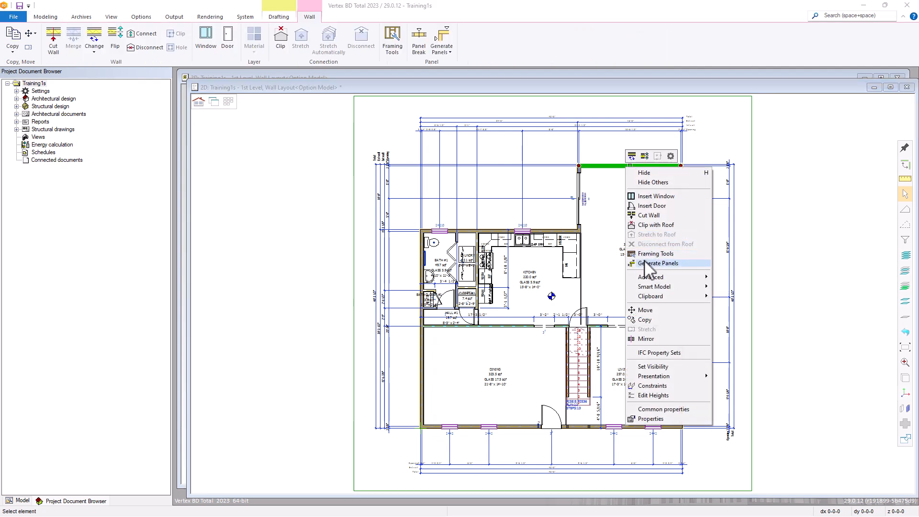
pyautogui.click(603, 206)
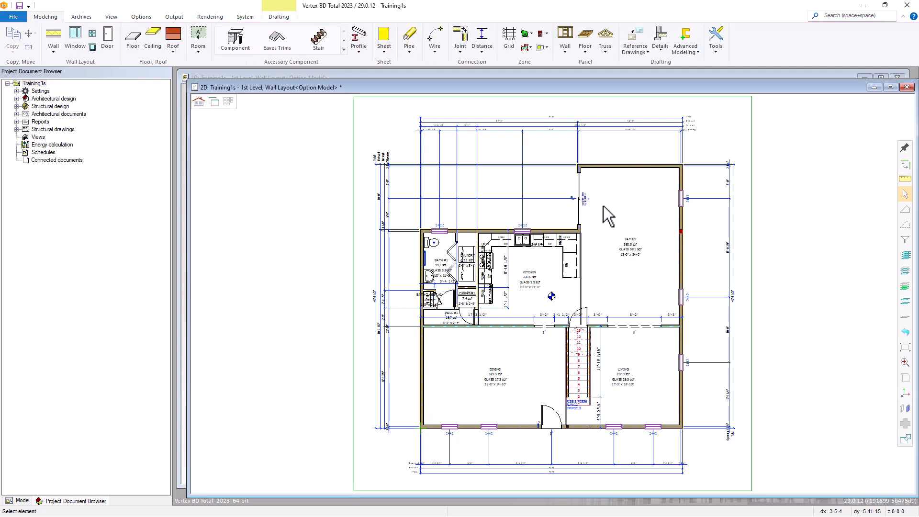
# Start generating wall panels, review the wall panelizing settings, and set the panel labels to use wall attributes
pyautogui.click(563, 53)
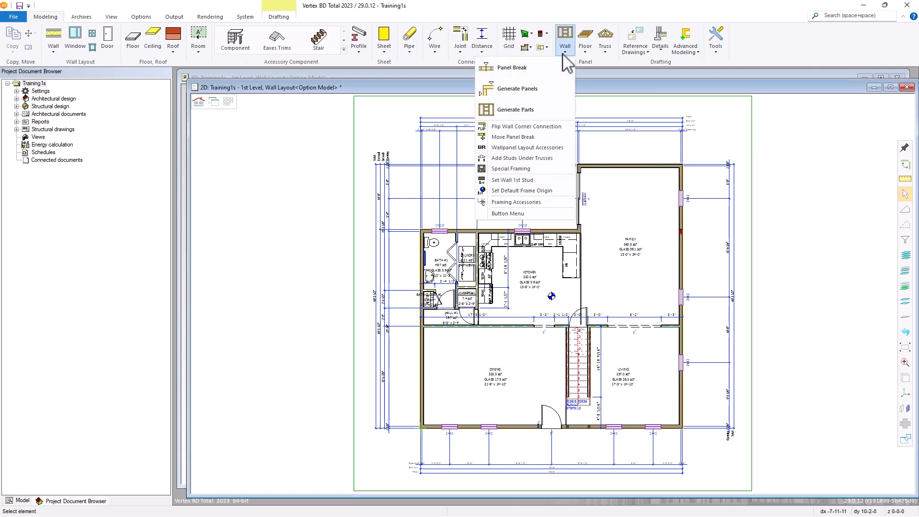
pyautogui.click(531, 91)
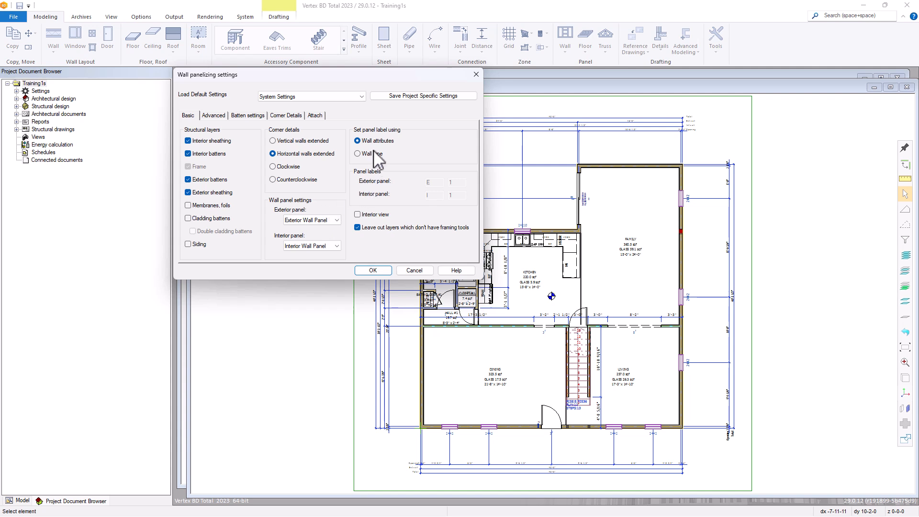
pyautogui.click(358, 154)
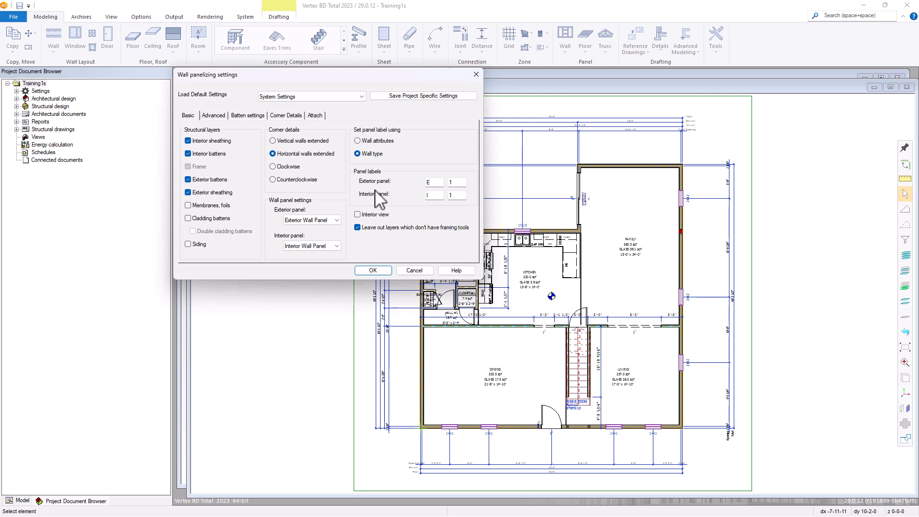
pyautogui.click(220, 117)
pyautogui.click(259, 118)
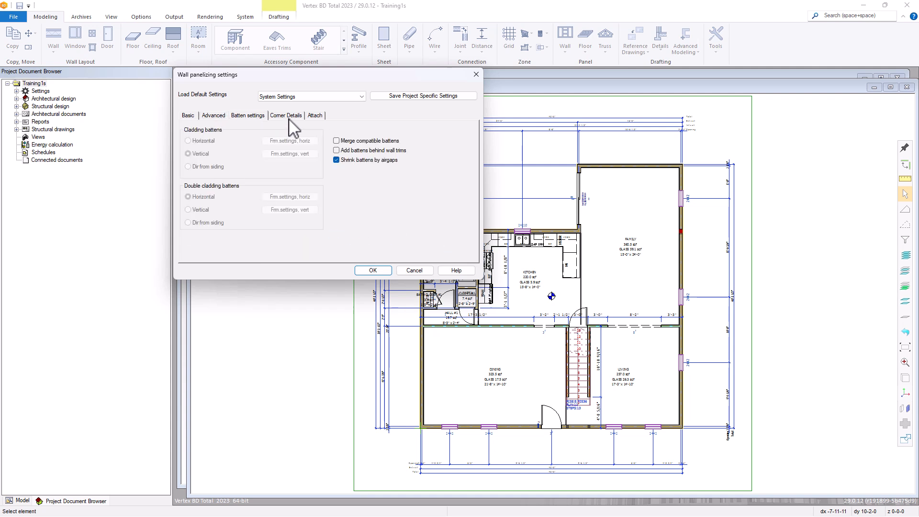
pyautogui.click(288, 117)
pyautogui.click(314, 117)
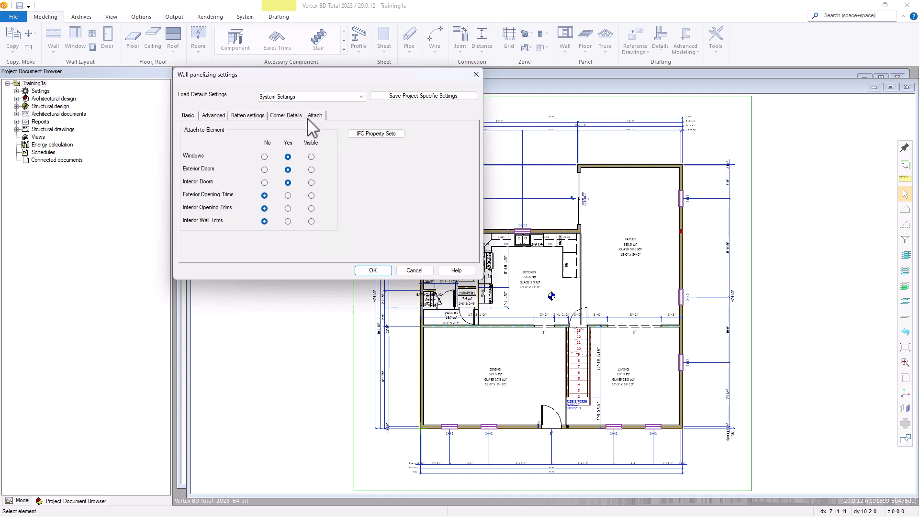
pyautogui.click(188, 116)
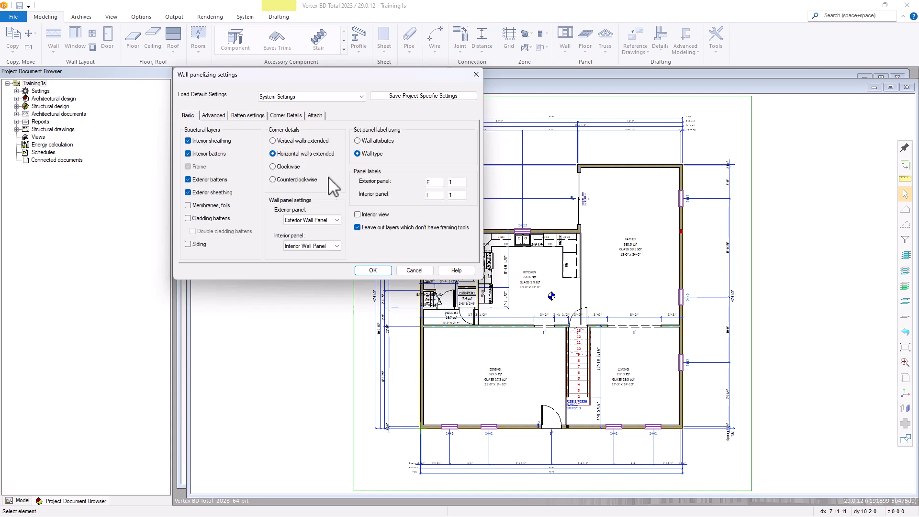
pyautogui.click(362, 142)
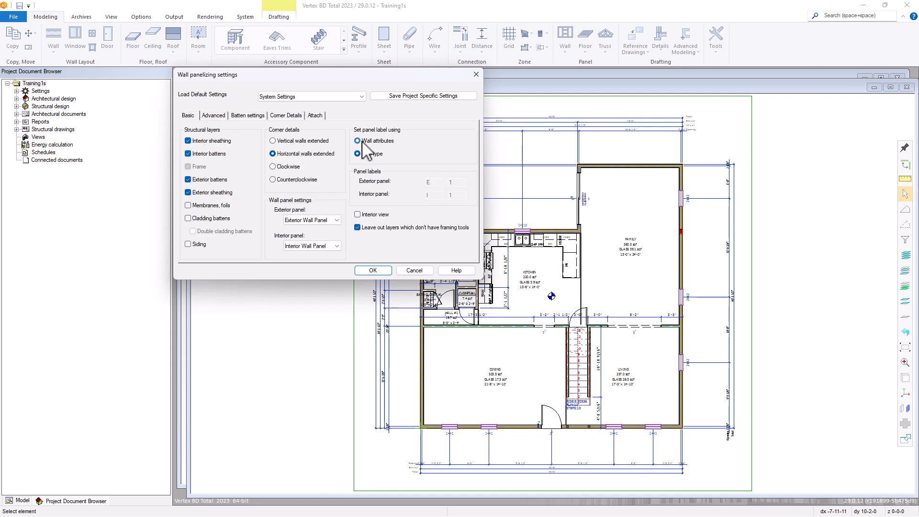
# Accept the panelizing settings and generate wall panels for all walls of the 1st level
pyautogui.click(387, 269)
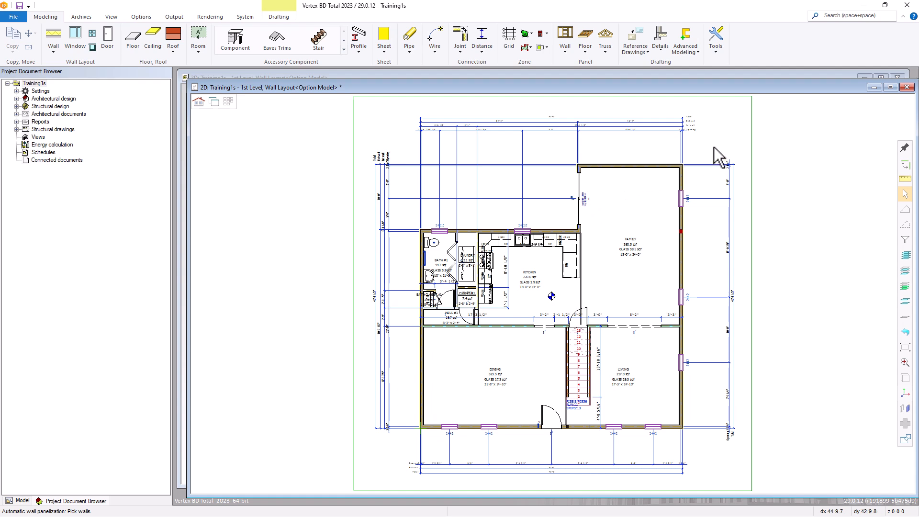
pyautogui.moveTo(713, 148); pyautogui.dragTo(411, 427)
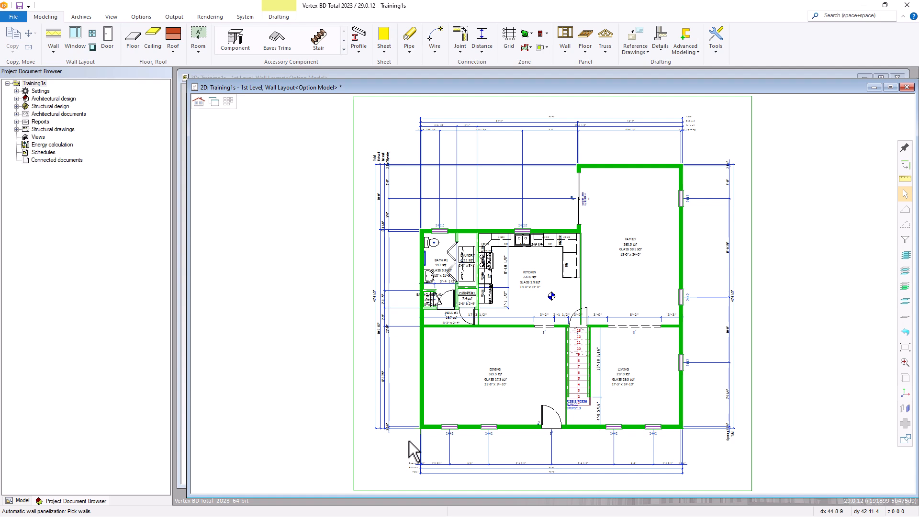
pyautogui.rightClick(519, 311)
pyautogui.click(533, 314)
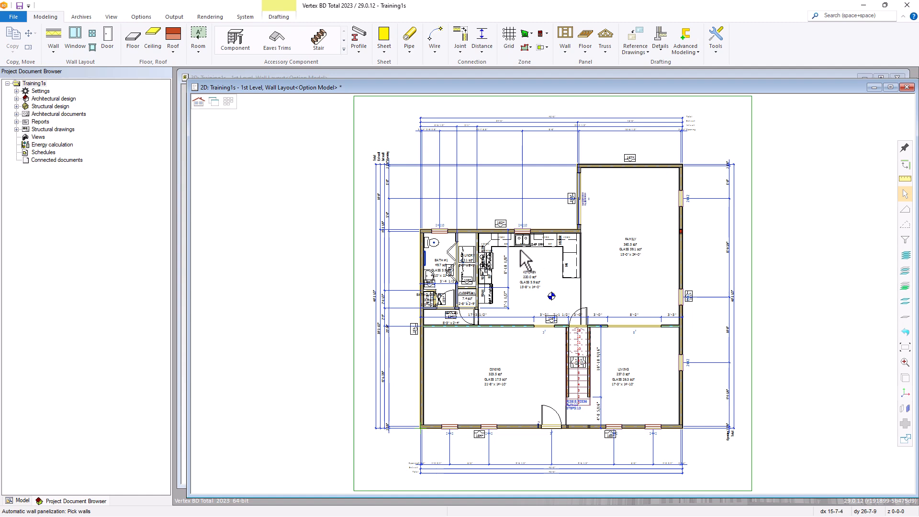
pyautogui.scroll(6, 517, 240)
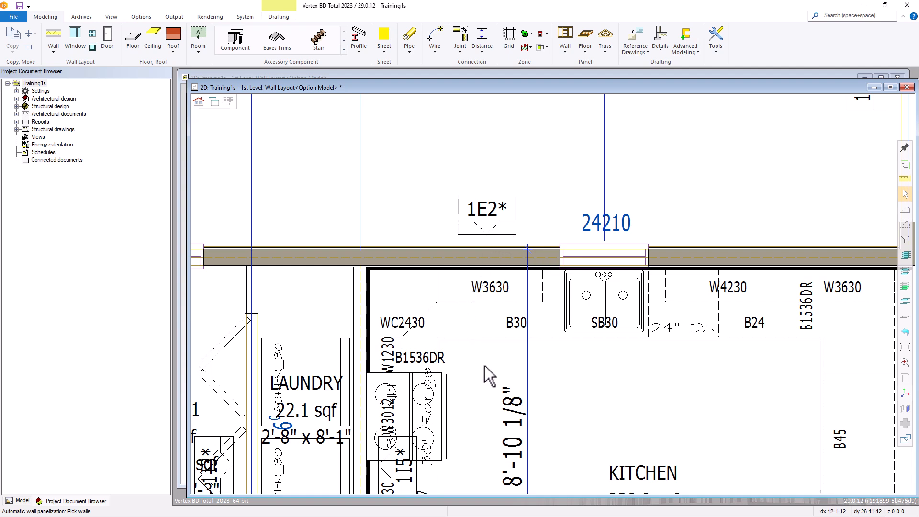
pyautogui.scroll(-5, 485, 365)
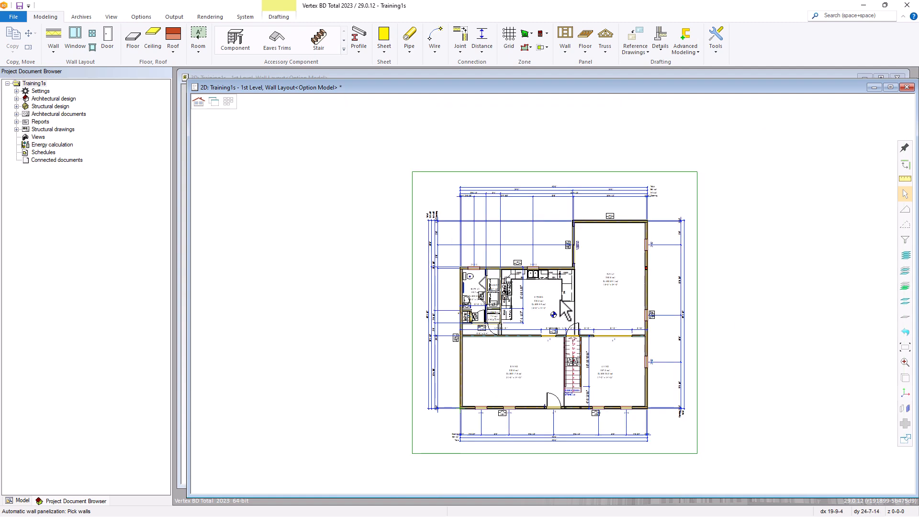
# Try to generate the parts for the single wall panel 1E7 at the Family room
pyautogui.scroll(1, 598, 333)
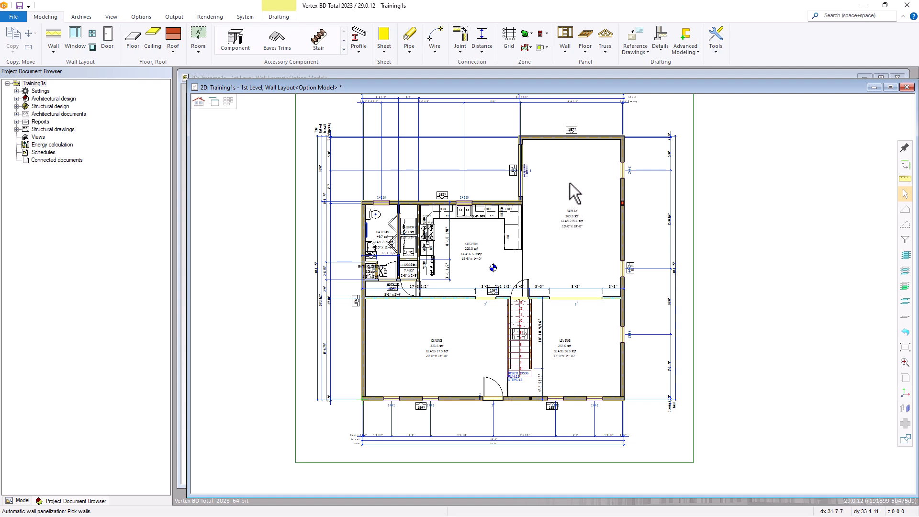
pyautogui.click(574, 130)
pyautogui.rightClick(574, 130)
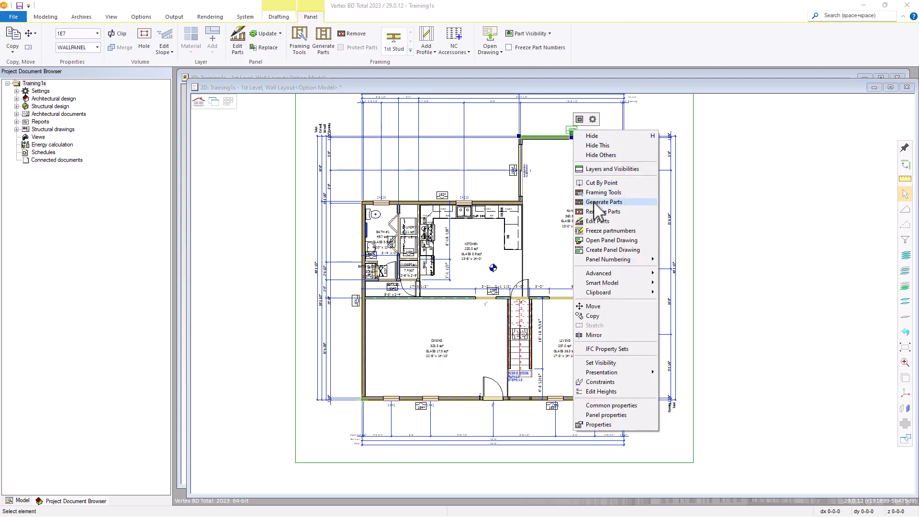
pyautogui.click(594, 202)
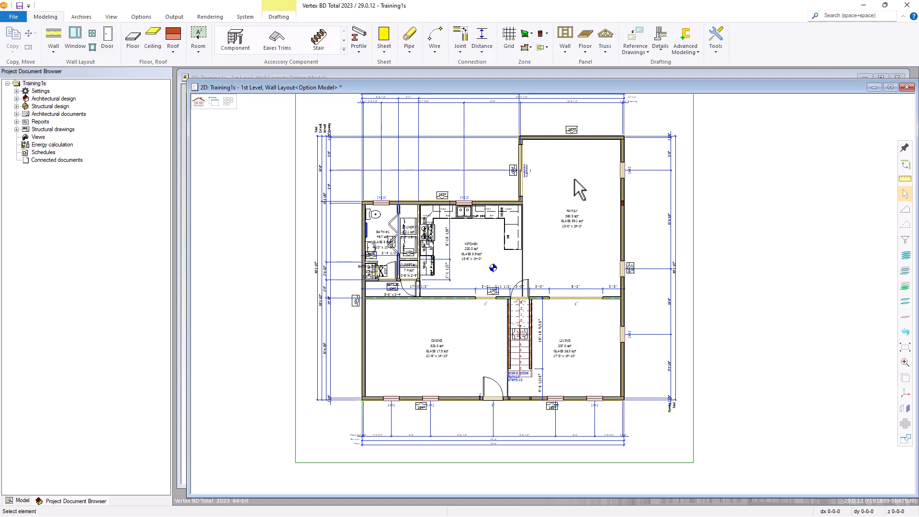
# Generate the framing parts for all wall panels of the 1st level and check the framing in the floor plan
pyautogui.click(565, 52)
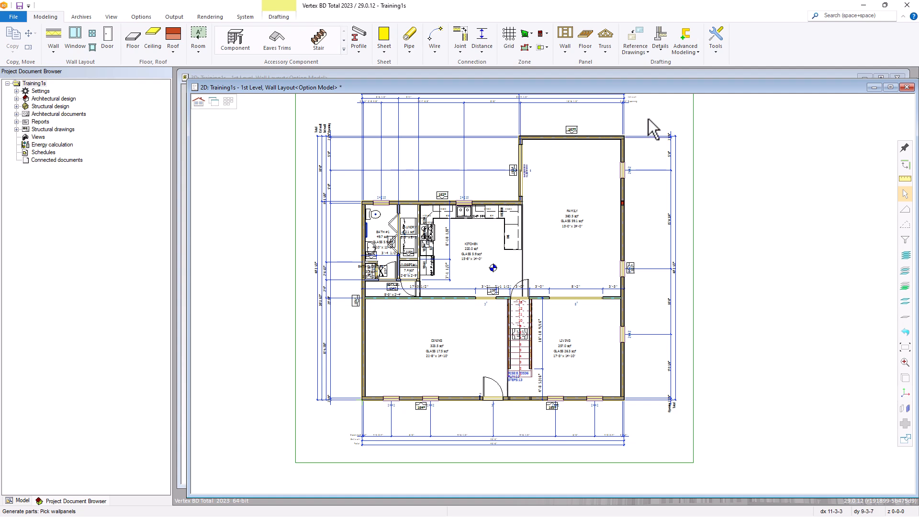
pyautogui.moveTo(648, 119); pyautogui.dragTo(345, 429)
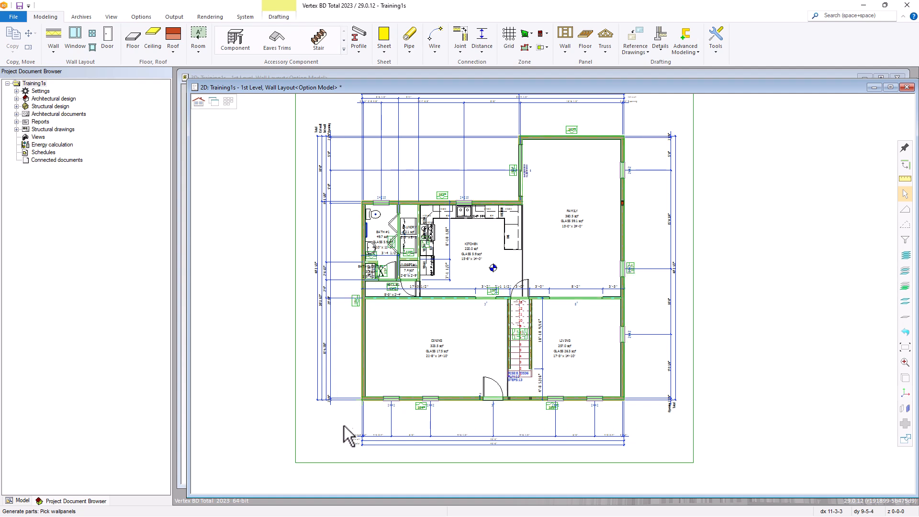
pyautogui.rightClick(537, 265)
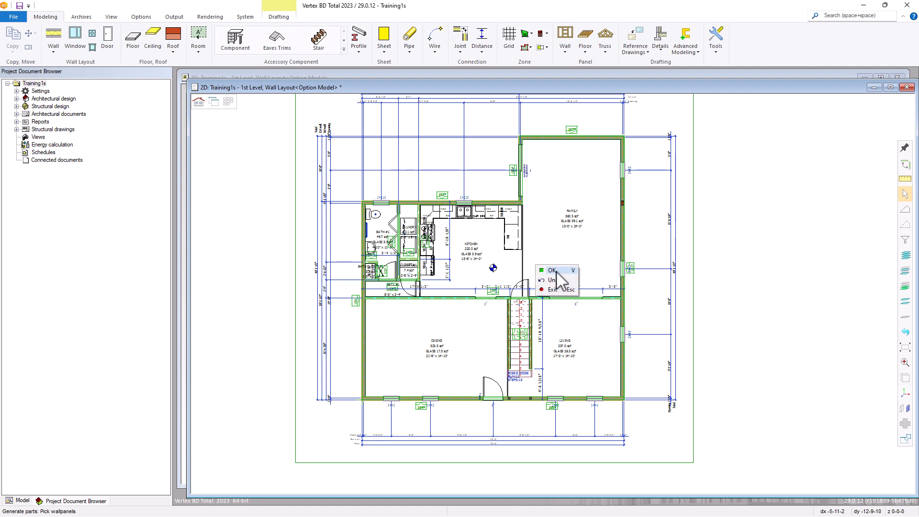
pyautogui.click(557, 271)
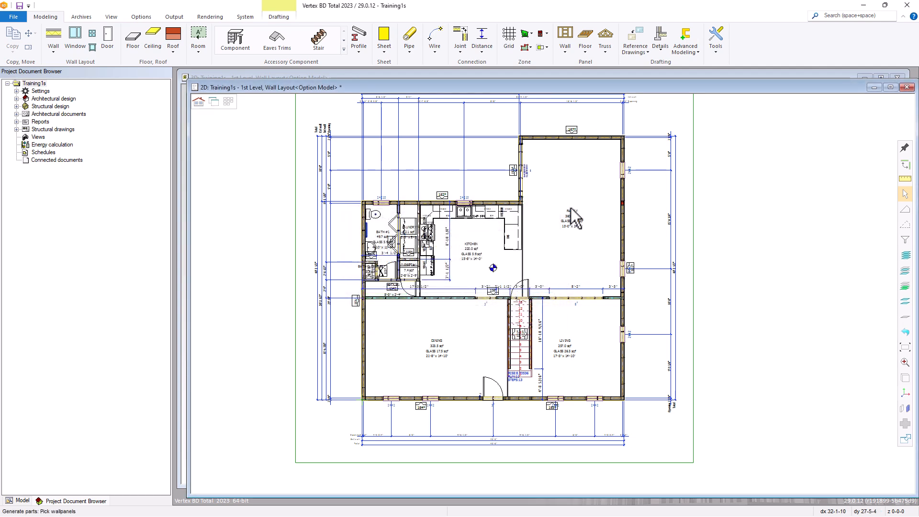
pyautogui.scroll(5, 572, 157)
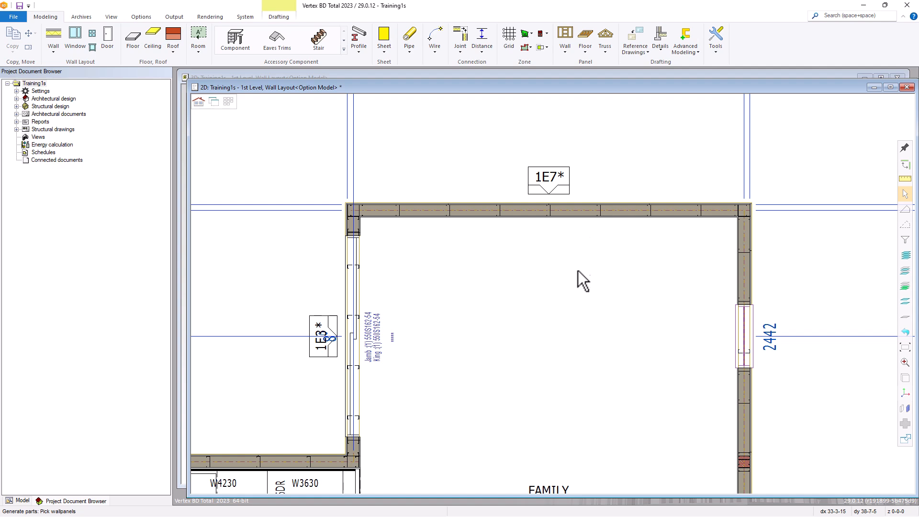
pyautogui.scroll(-3, 567, 295)
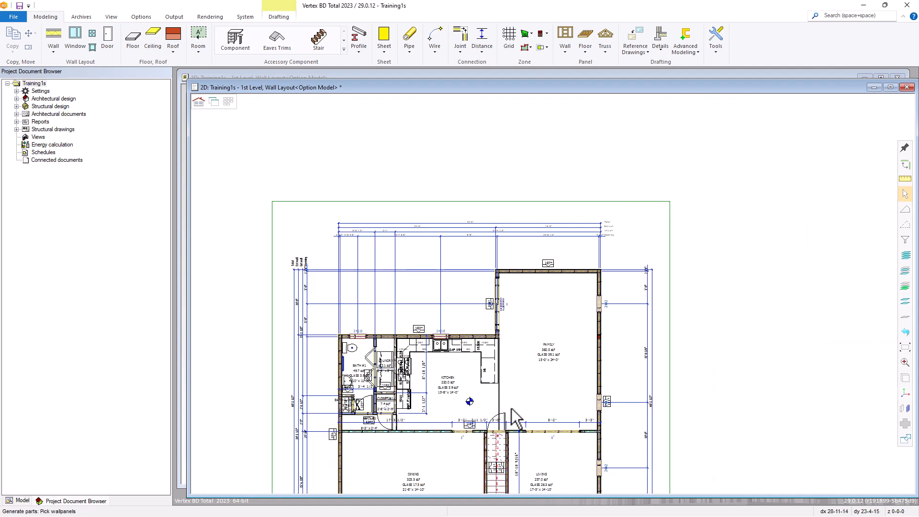
pyautogui.scroll(3, 553, 285)
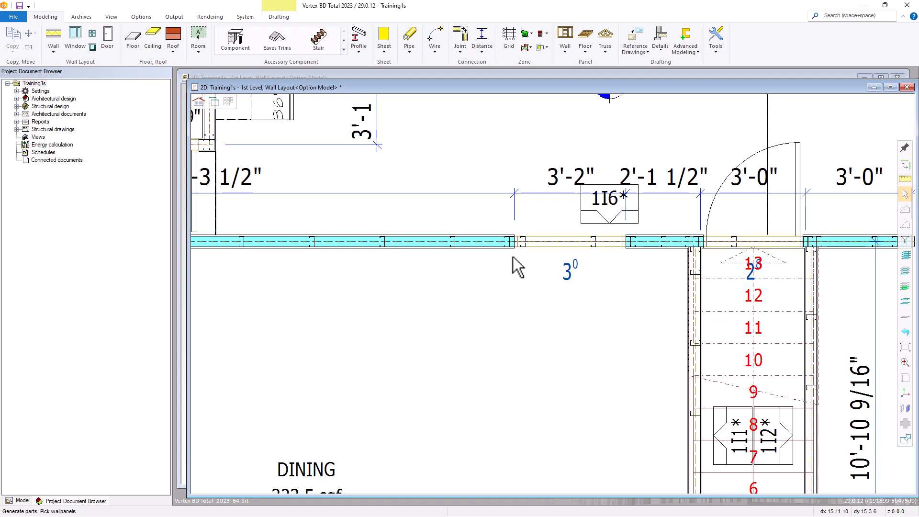
pyautogui.scroll(-4, 555, 297)
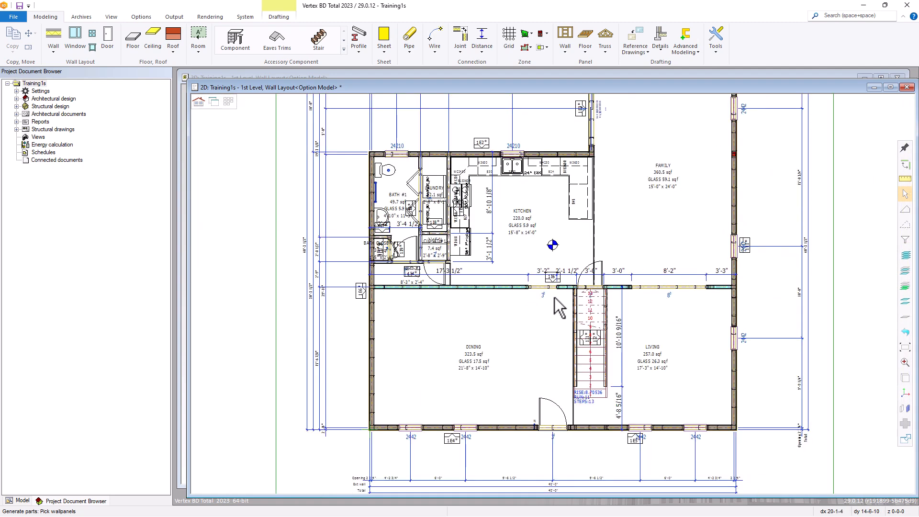
pyautogui.scroll(-2, 554, 297)
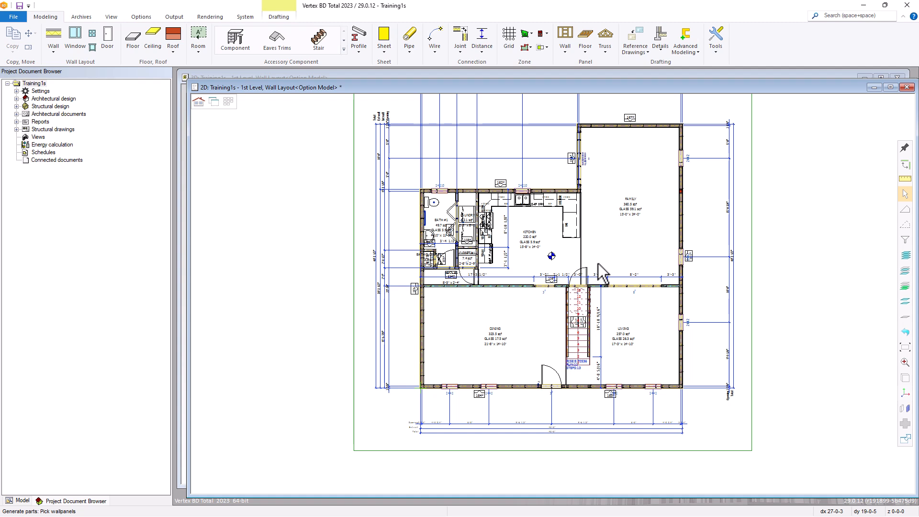
# Switch to the 3D model of the 1st Level, Wall Framing and hide the 2ND FLOOR
pyautogui.click(214, 101)
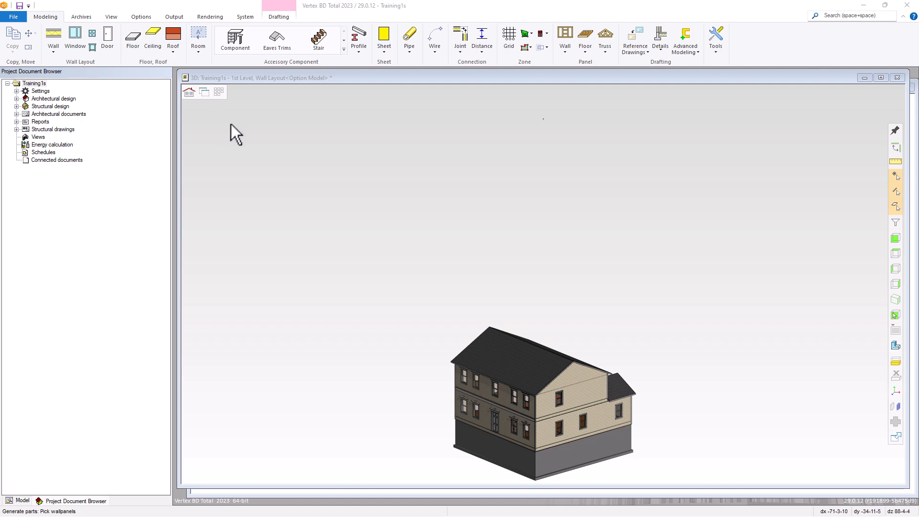
pyautogui.click(189, 92)
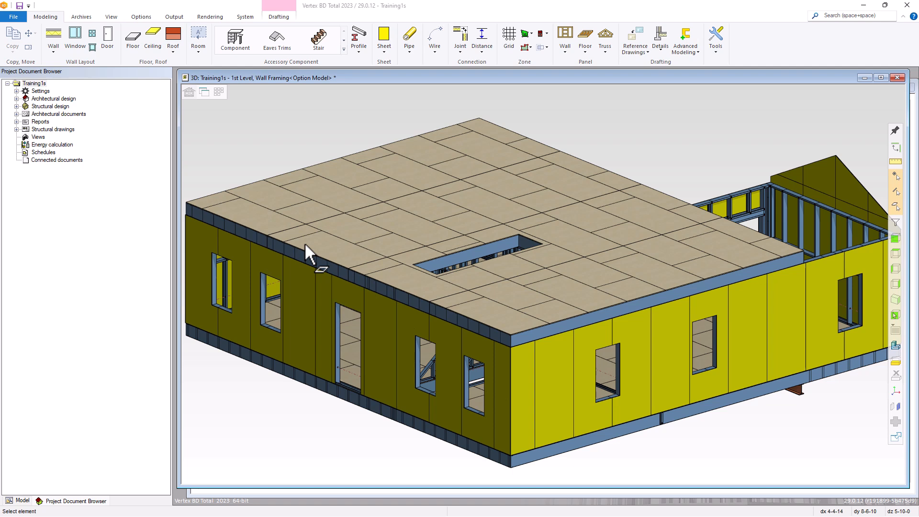
pyautogui.click(20, 501)
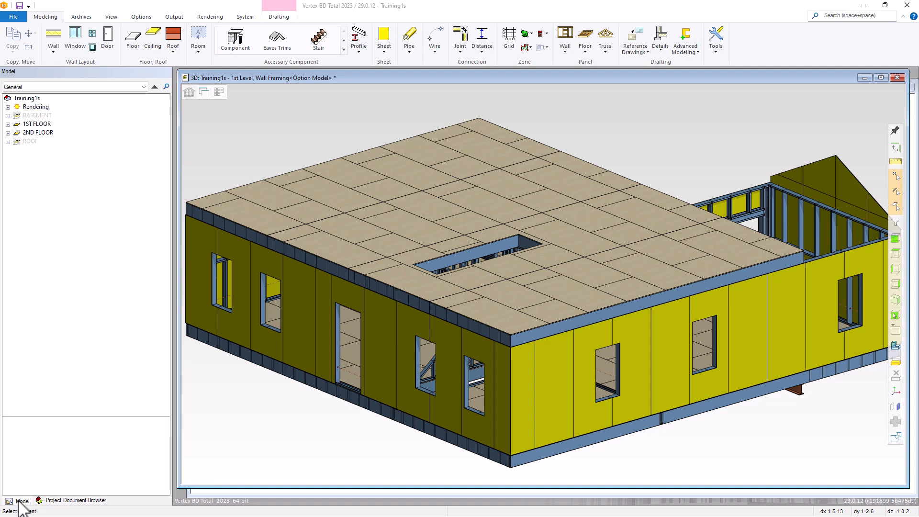
pyautogui.click(38, 133)
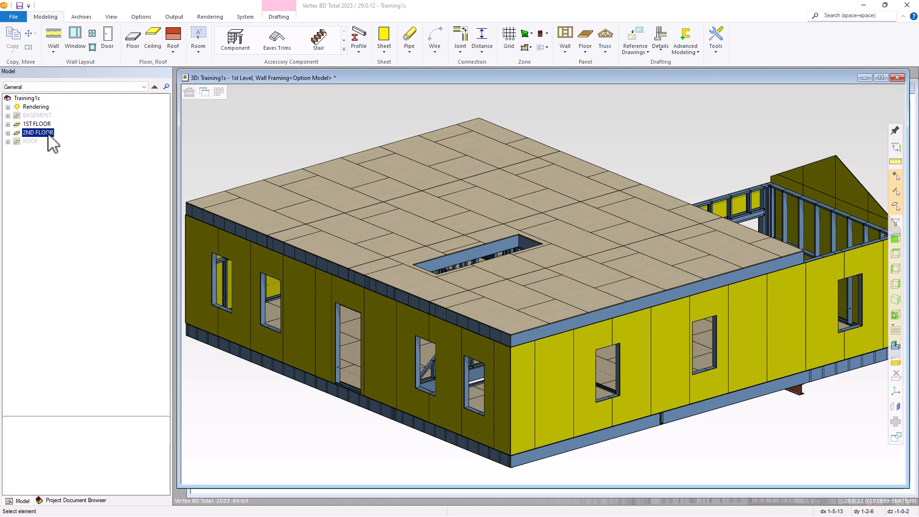
pyautogui.rightClick(48, 135)
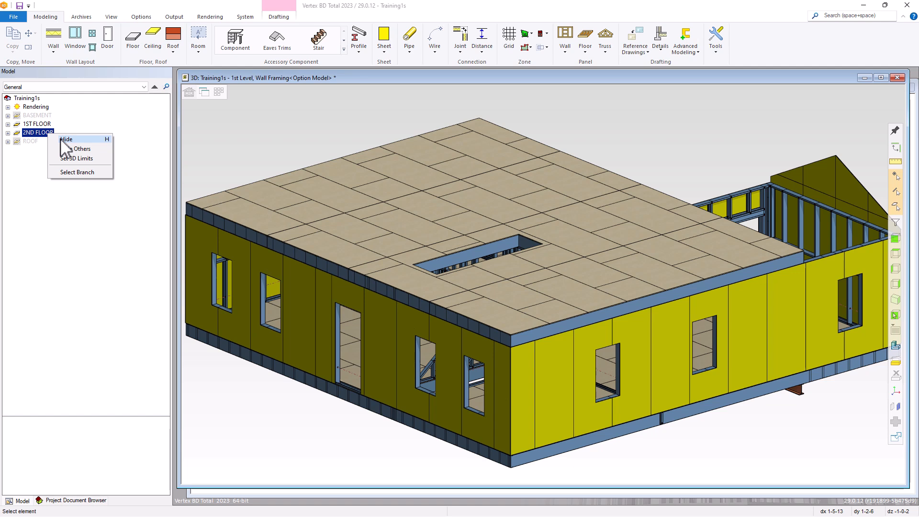
pyautogui.click(63, 139)
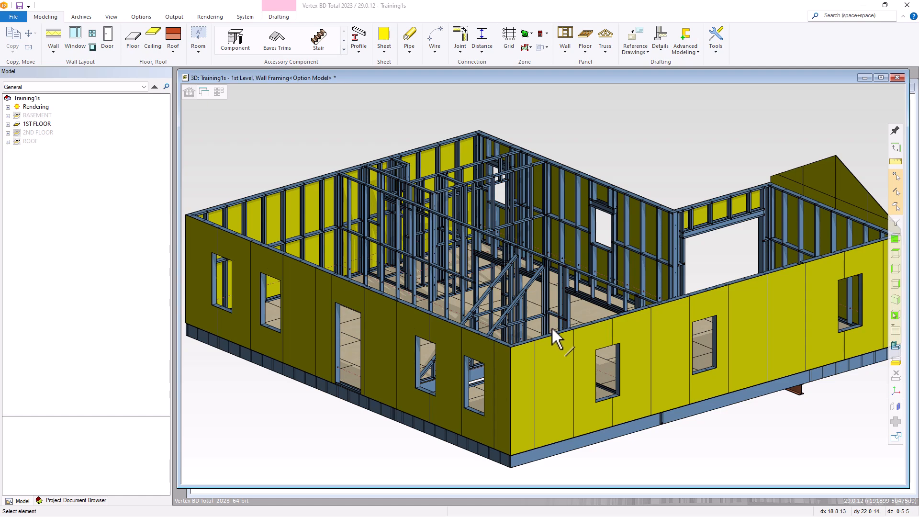
# Hide the sheathing sheet in panel 1E1 that covers the beam pocket and inspect the pocket's framing up close
pyautogui.moveTo(548, 331)
pyautogui.mouseDown(button='middle')
pyautogui.moveTo(444, 336)
pyautogui.moveTo(575, 340)
pyautogui.moveTo(556, 337)
pyautogui.mouseUp(button='middle')
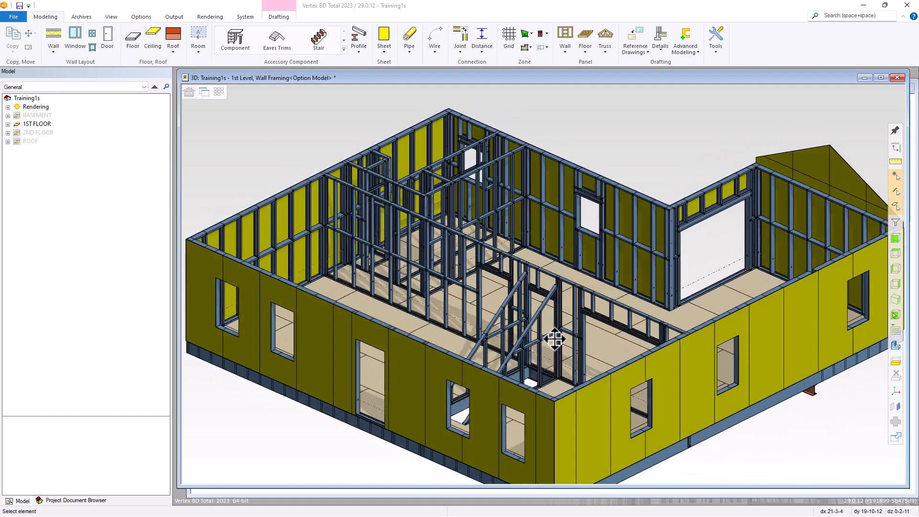
pyautogui.scroll(3, 604, 350)
pyautogui.scroll(4, 539, 282)
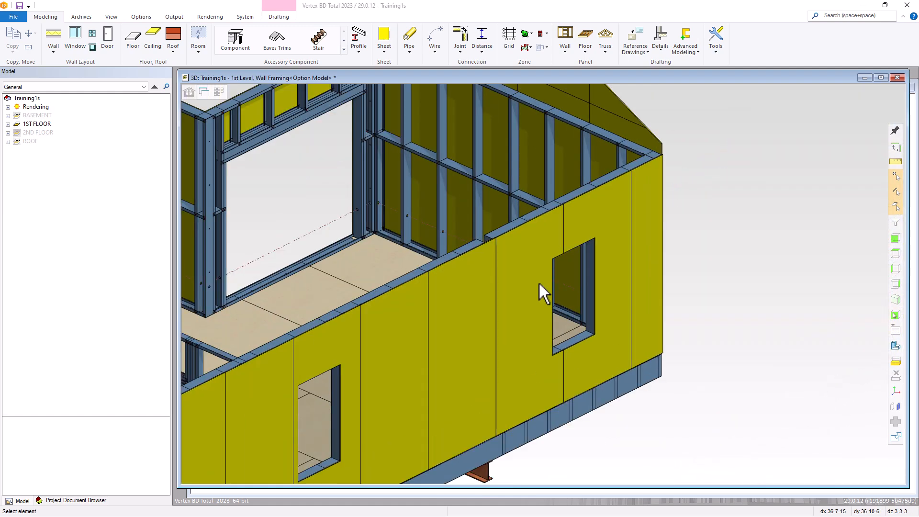
pyautogui.click(487, 274)
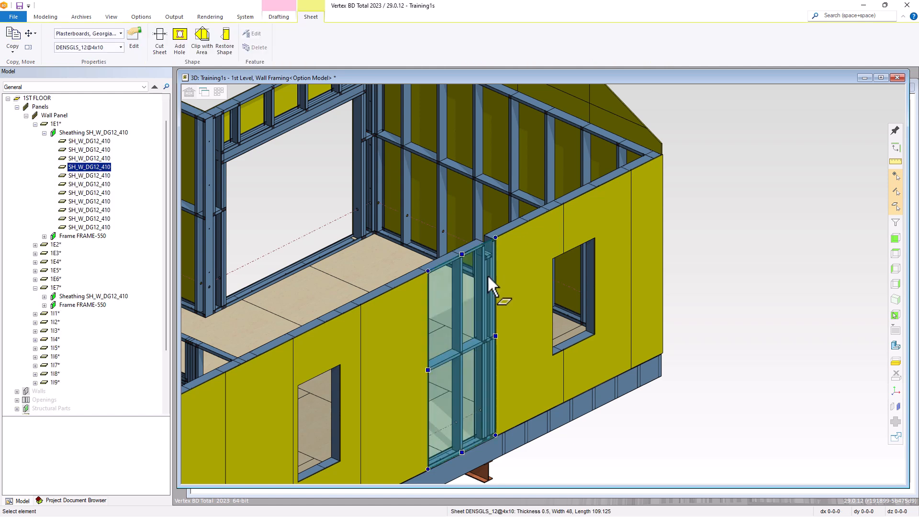
pyautogui.press('Delete')
pyautogui.scroll(2, 493, 262)
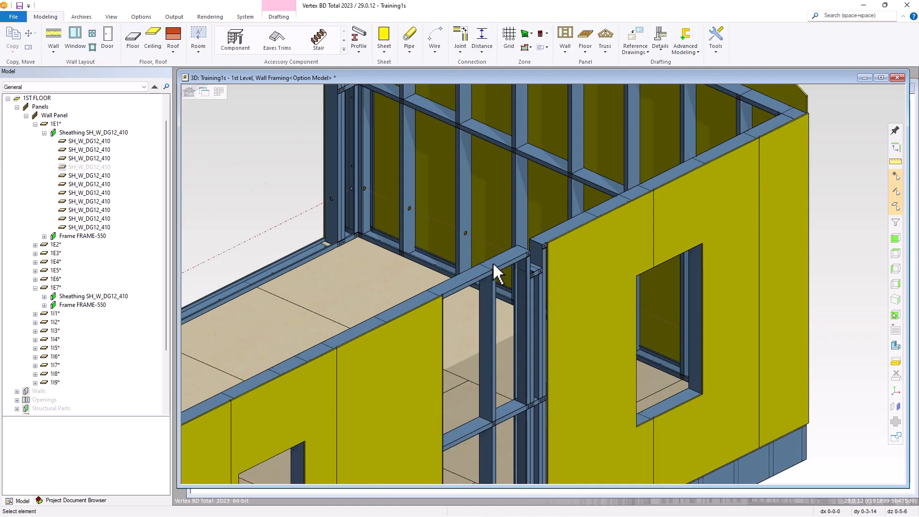
pyautogui.scroll(1, 493, 262)
pyautogui.scroll(2, 530, 298)
pyautogui.moveTo(512, 301)
pyautogui.mouseDown(button='middle')
pyautogui.moveTo(470, 302)
pyautogui.moveTo(530, 301)
pyautogui.mouseUp(button='middle')
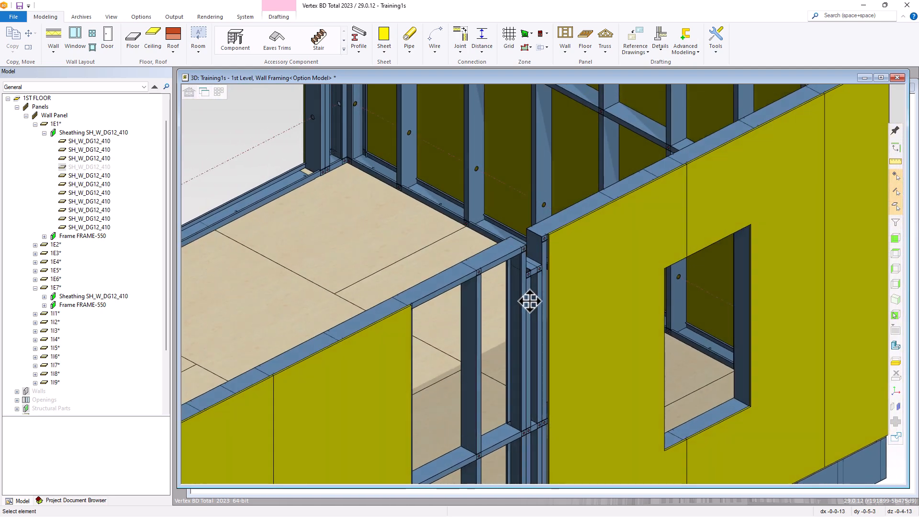
# Hide the two adjacent sheathing sheets beside the door opening in wall panel 1E5 and inspect the exposed studs
pyautogui.scroll(-6, 529, 302)
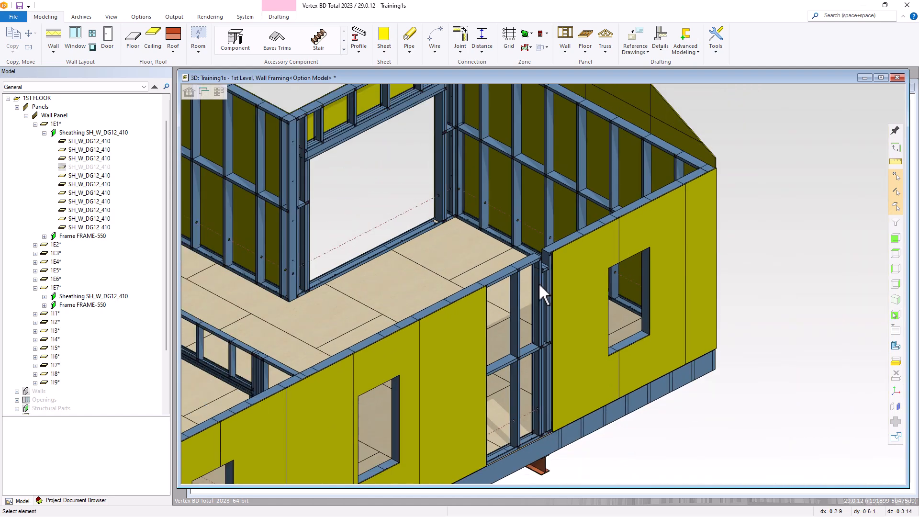
pyautogui.scroll(-3, 539, 284)
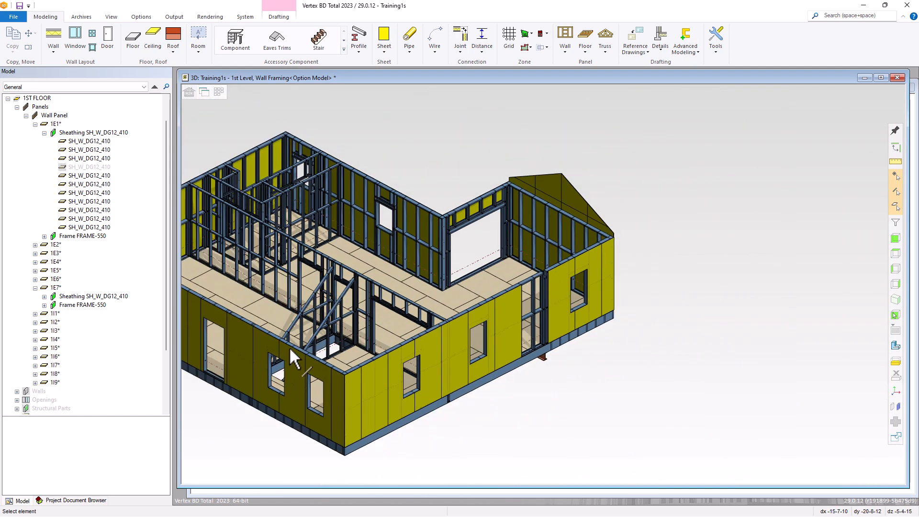
pyautogui.scroll(1, 273, 369)
pyautogui.scroll(2, 543, 283)
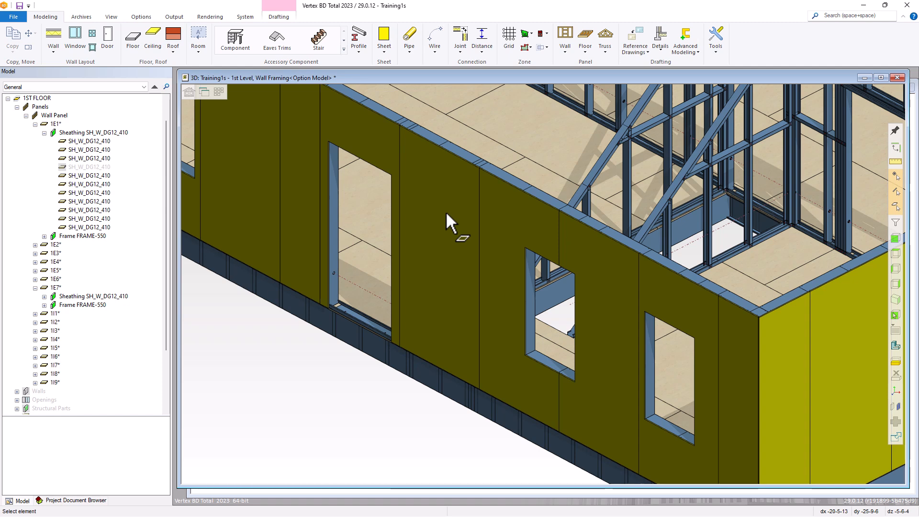
pyautogui.click(446, 213)
pyautogui.press('Delete')
pyautogui.click(485, 200)
pyautogui.press('Delete')
pyautogui.scroll(4, 444, 165)
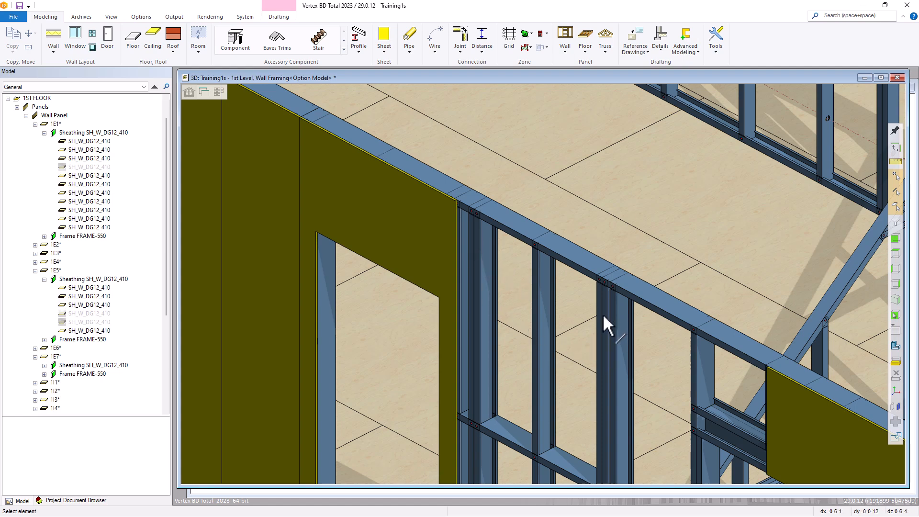
# Hide the end sheathing sheet of panel 1E4 and the sheet above the door opening in panel 1E5 to expose the panel joint
pyautogui.scroll(-1, 371, 285)
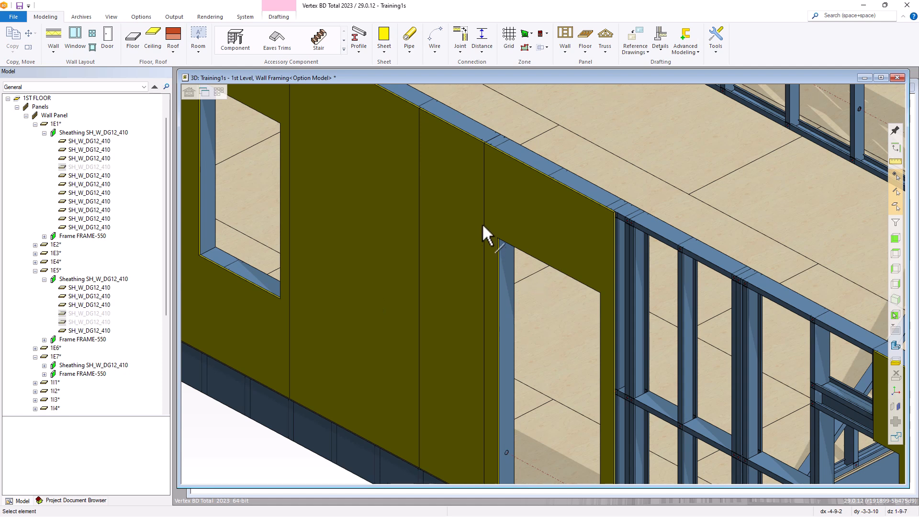
pyautogui.click(467, 191)
pyautogui.press('Delete')
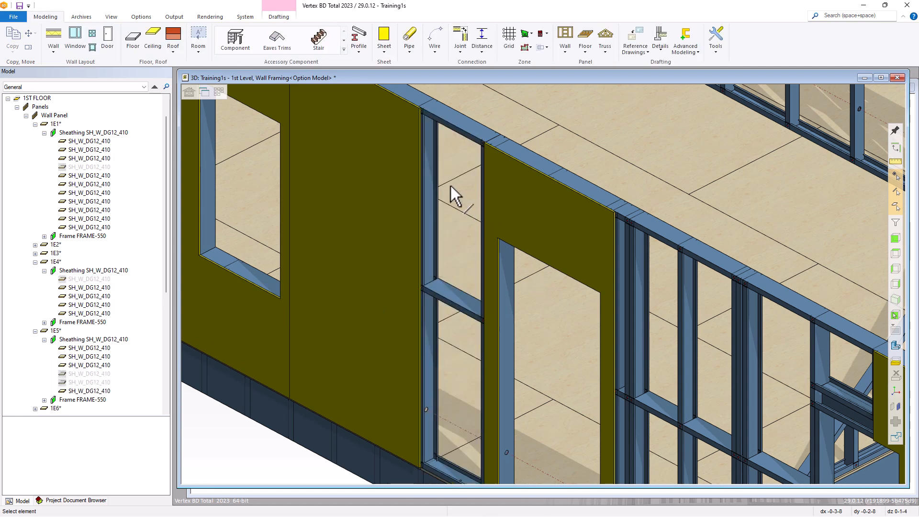
pyautogui.click(490, 158)
pyautogui.press('Delete')
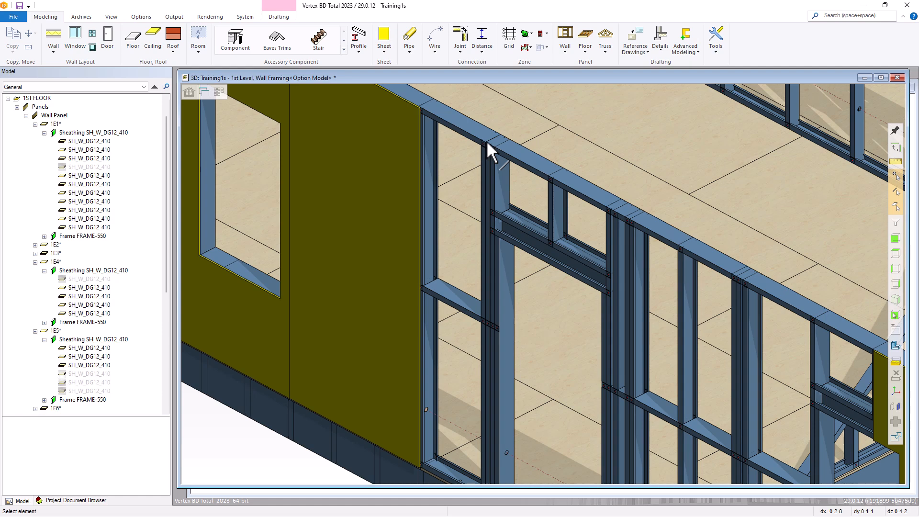
# Move one full-height stud in panel 1E6 a short distance along the wall, away from the building's outer corner
pyautogui.scroll(-8, 544, 281)
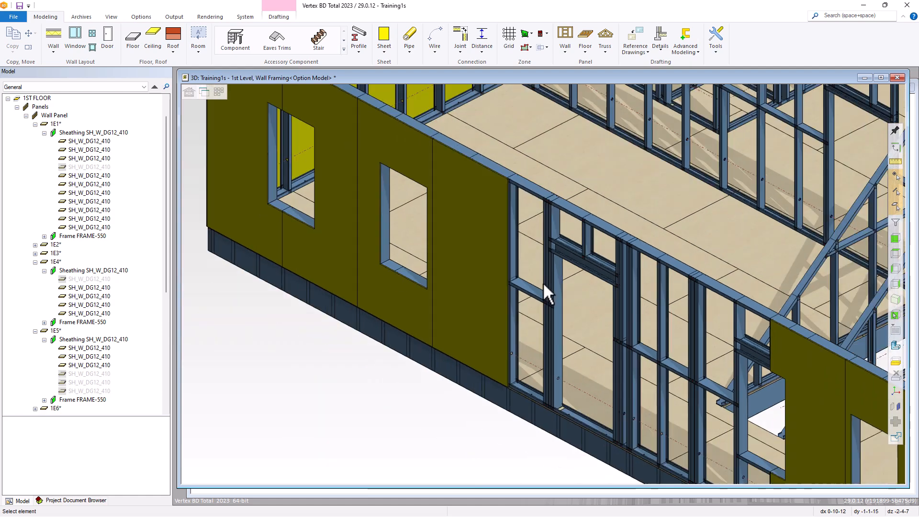
pyautogui.scroll(6, 537, 284)
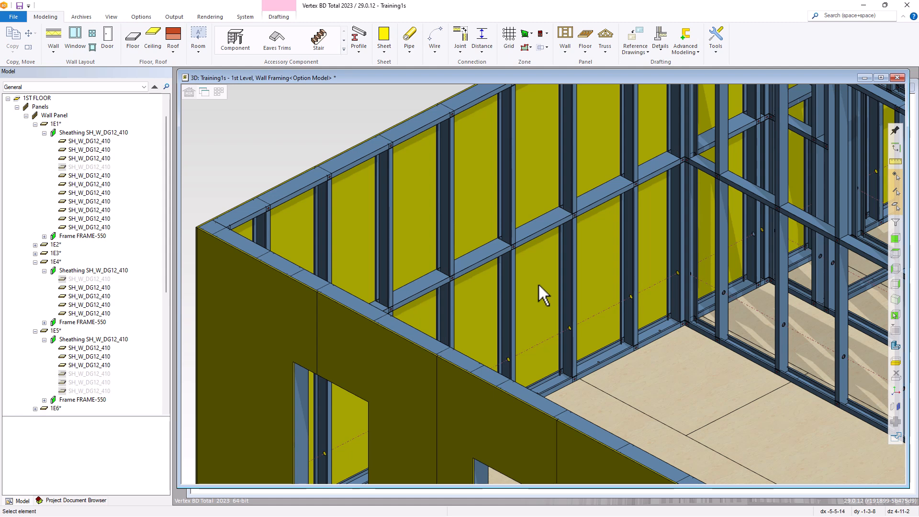
pyautogui.click(514, 288)
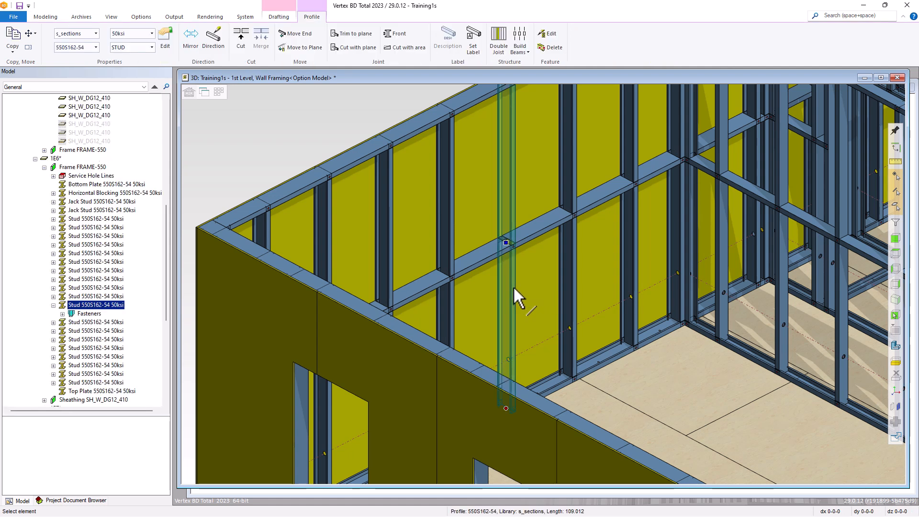
pyautogui.click(506, 243)
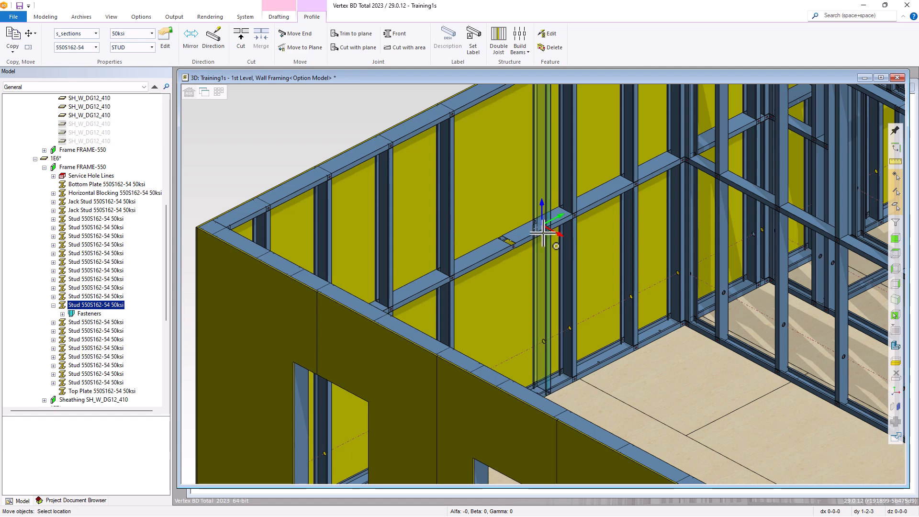
pyautogui.click(532, 248)
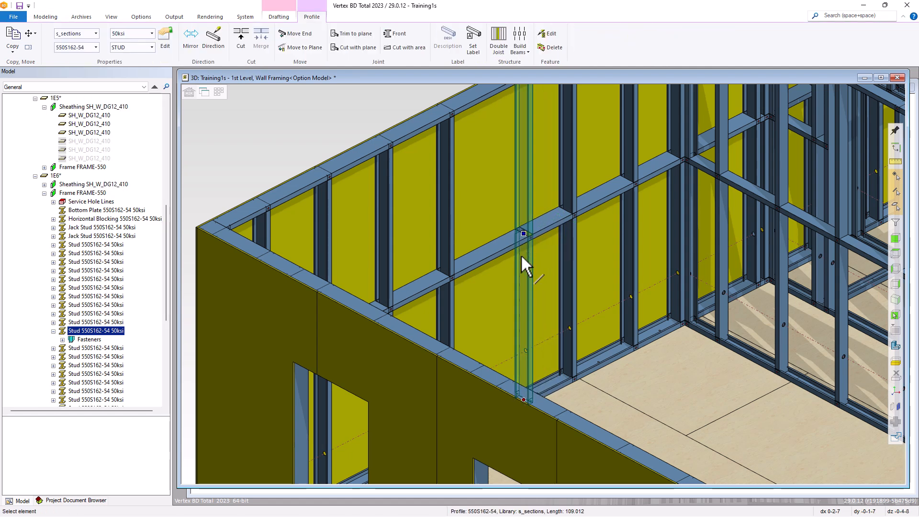
# Copy the moved stud in panel 1E6 to a position slightly closer to the building's outer corner
pyautogui.rightClick(524, 235)
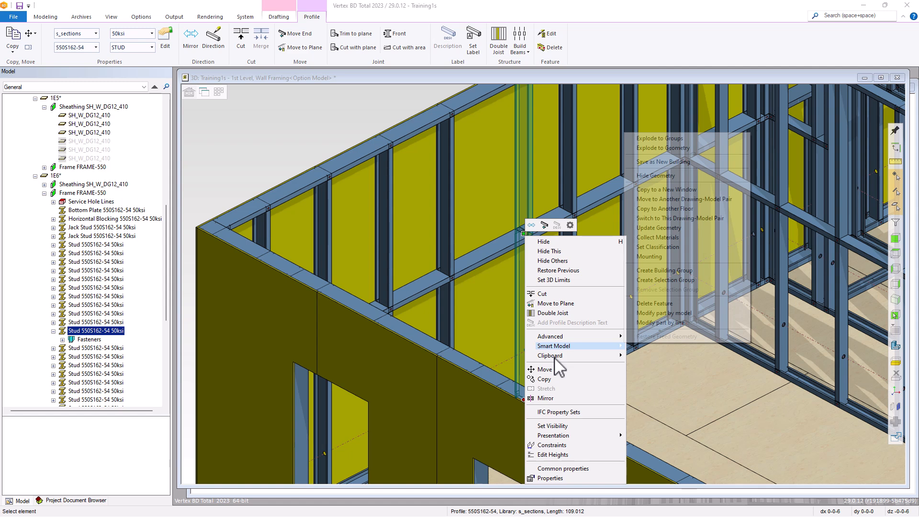
pyautogui.click(551, 379)
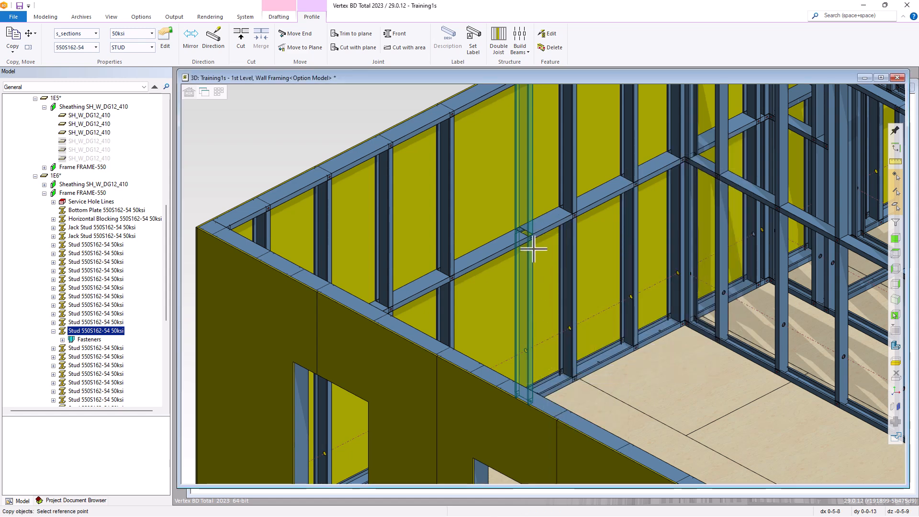
pyautogui.click(520, 219)
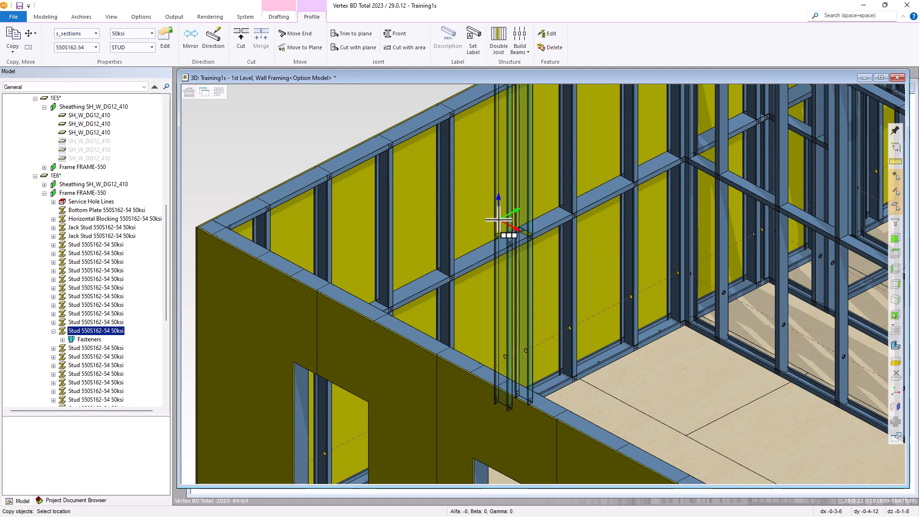
pyautogui.click(483, 229)
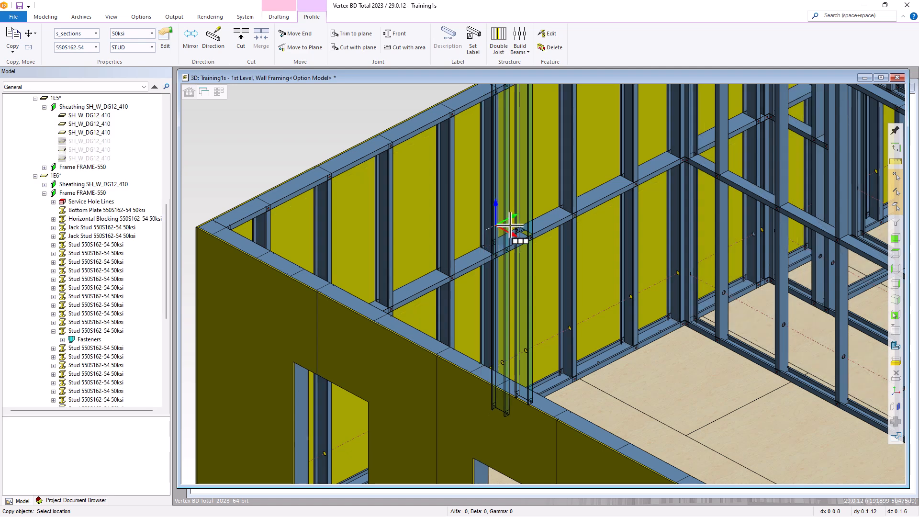
pyautogui.rightClick(514, 250)
pyautogui.click(527, 299)
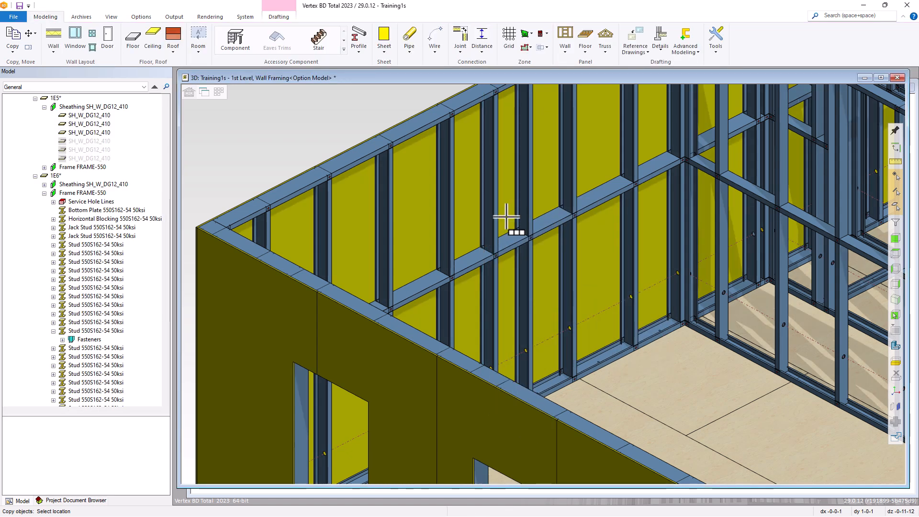
# Shorten the copied stud by moving its top end below the top plate, removing the present joints
pyautogui.click(497, 192)
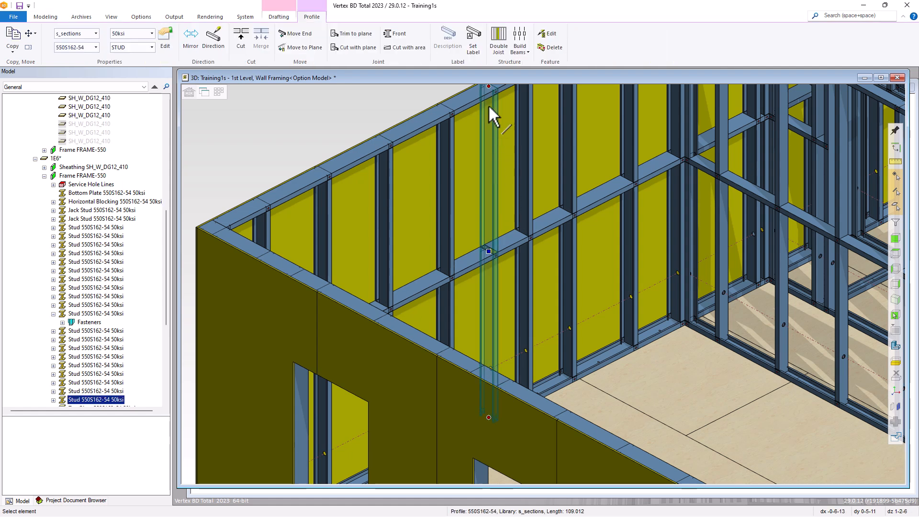
pyautogui.click(488, 89)
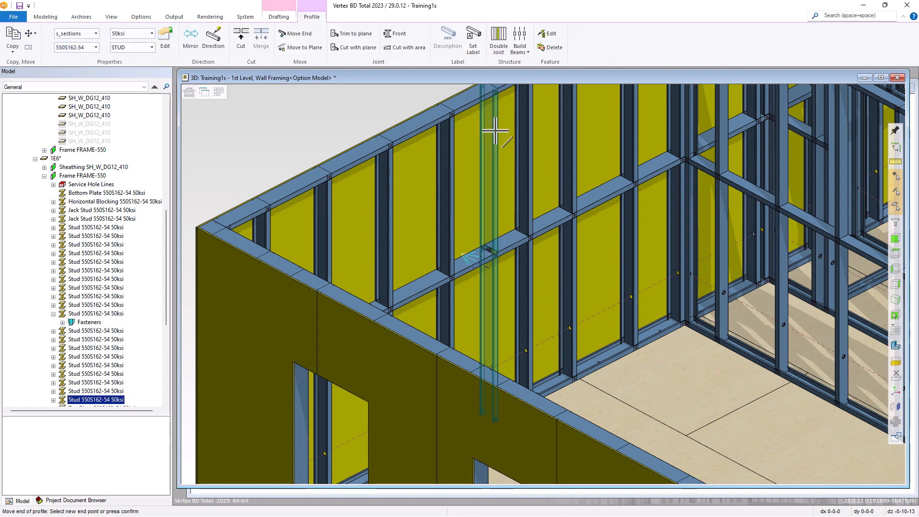
pyautogui.click(503, 168)
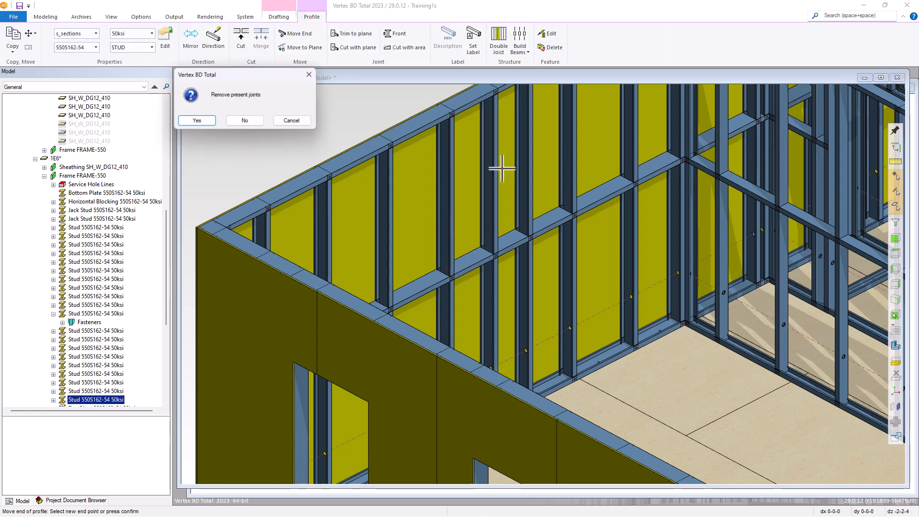
pyautogui.click(209, 124)
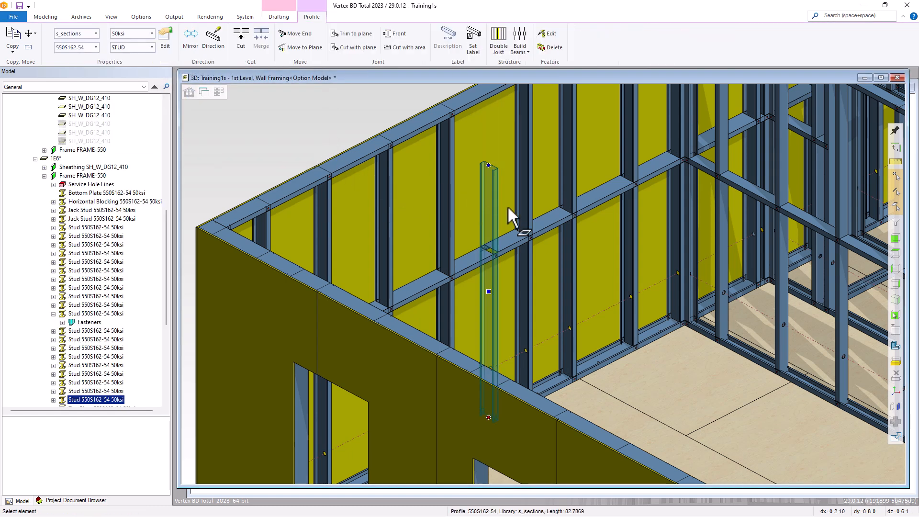
# Cut the neighbouring full-height stud at about the height of the shortened one and delete its upper piece
pyautogui.click(530, 186)
pyautogui.rightClick(530, 184)
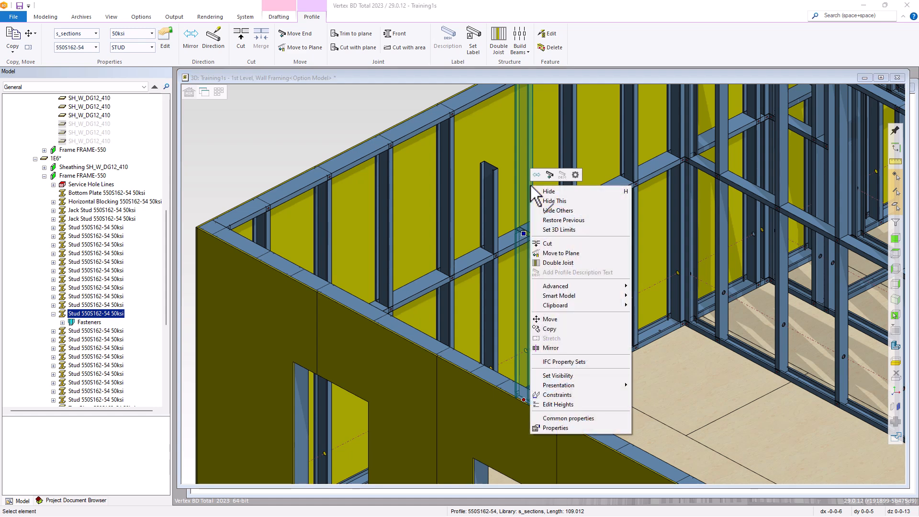
pyautogui.click(546, 244)
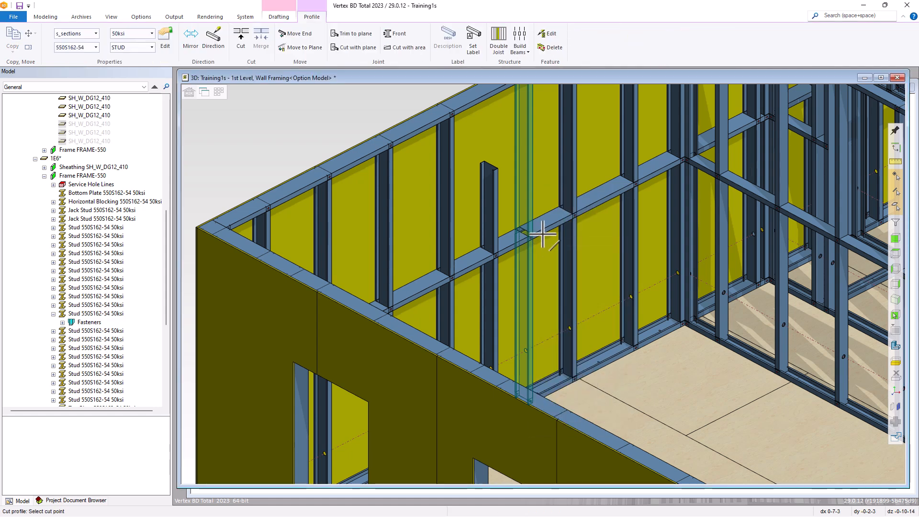
pyautogui.click(526, 163)
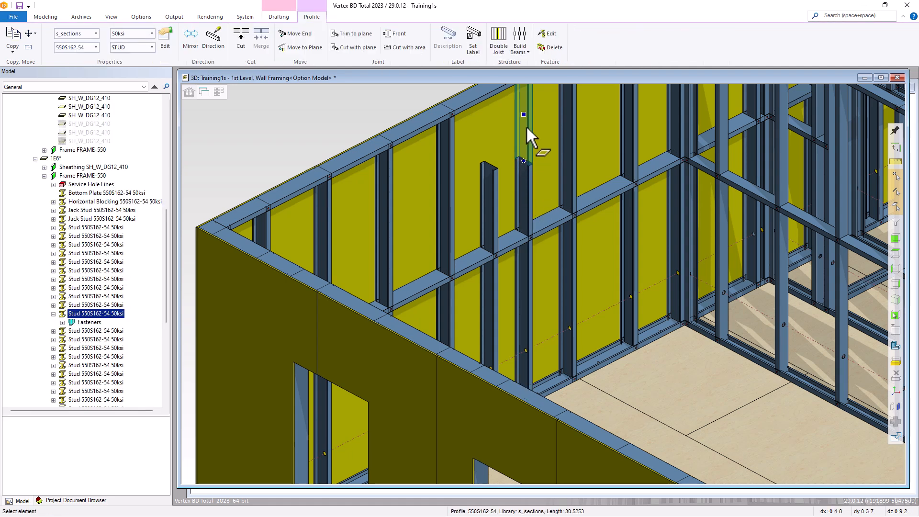
pyautogui.press('Delete')
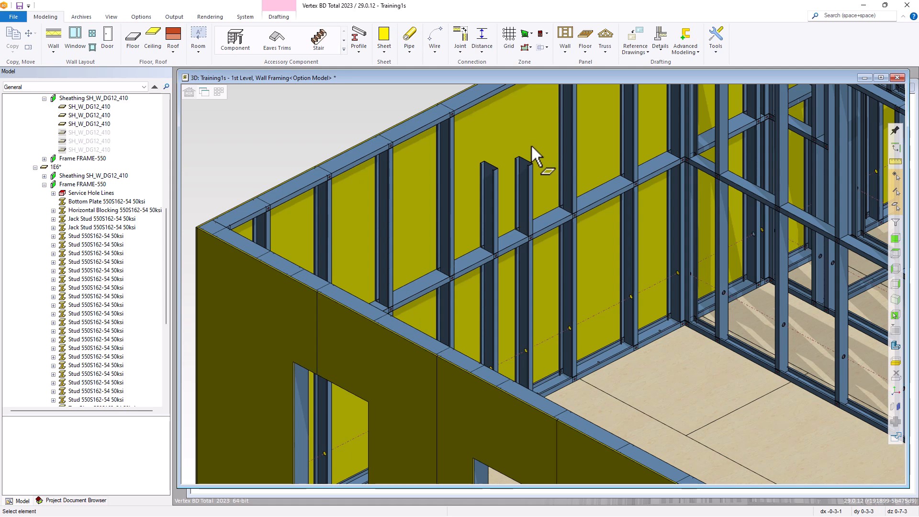
# Trim the top end of the shortened stud copy to the plane of the top plate's underside
pyautogui.scroll(-1, 521, 188)
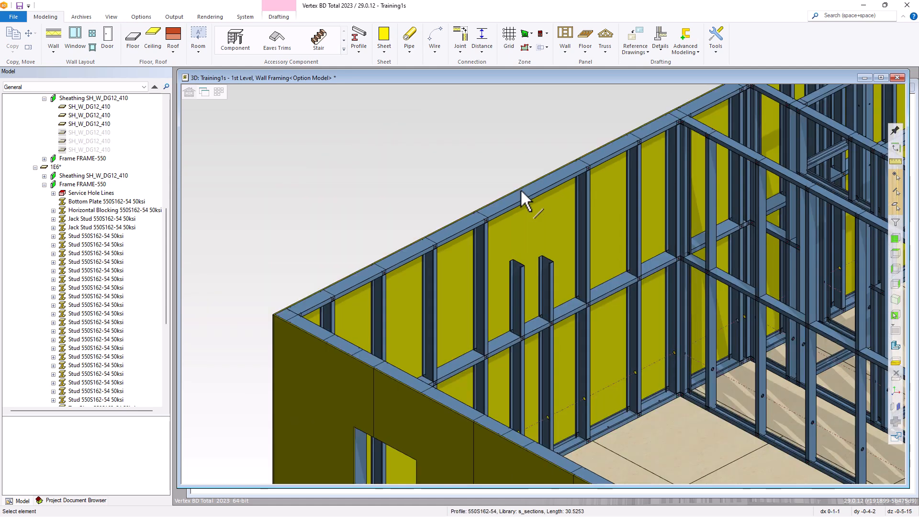
pyautogui.scroll(1, 543, 272)
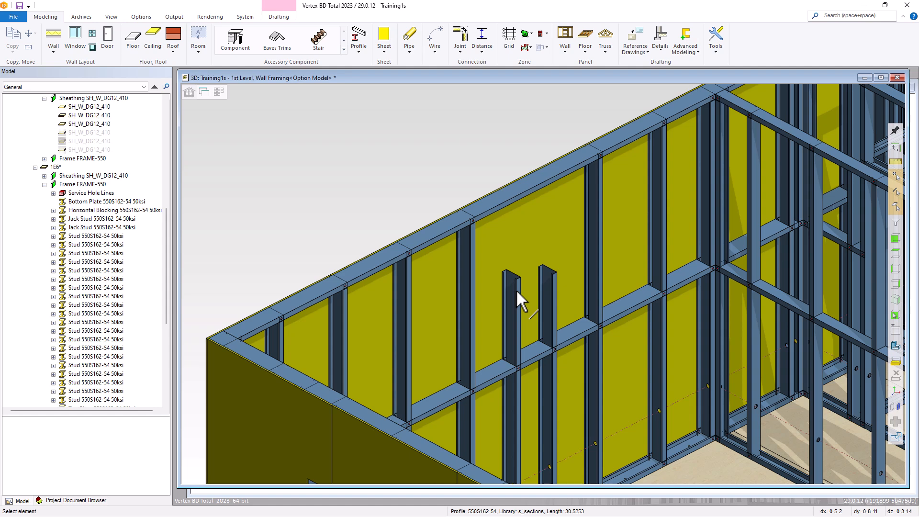
pyautogui.click(516, 289)
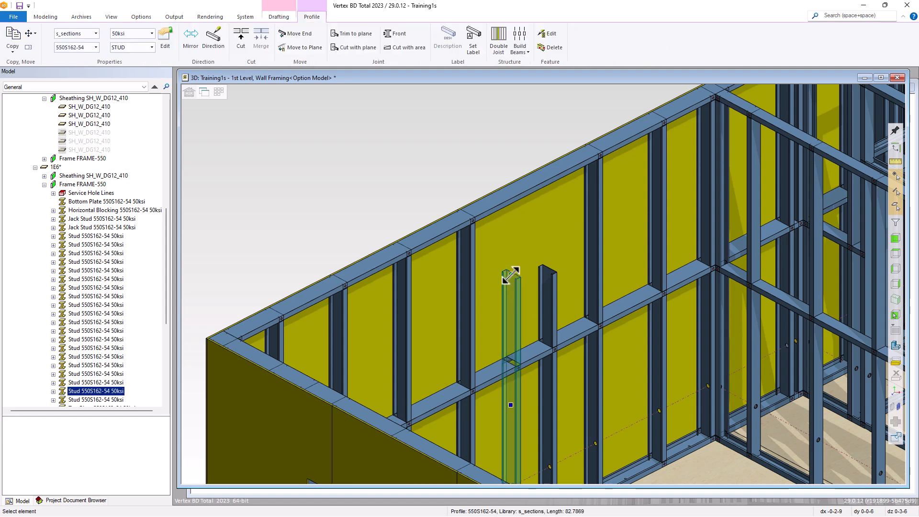
pyautogui.rightClick(511, 276)
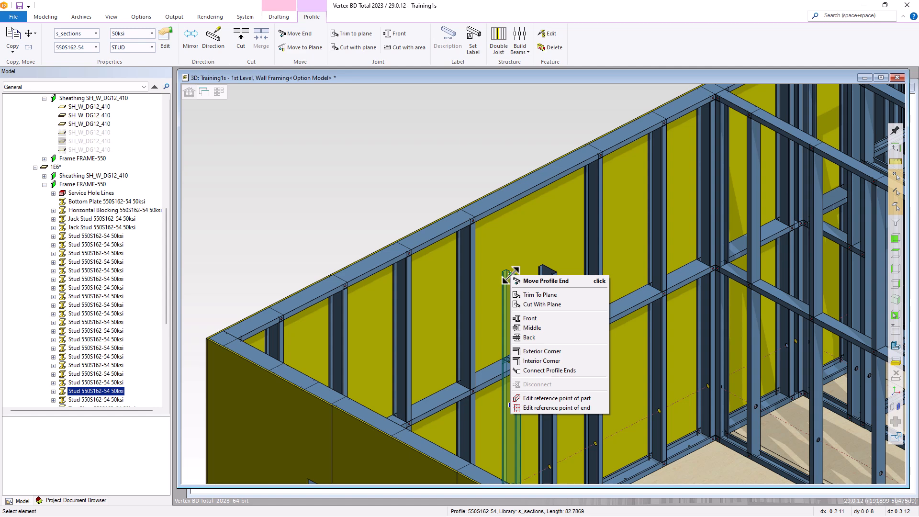
pyautogui.click(529, 296)
pyautogui.moveTo(535, 246); pyautogui.dragTo(524, 223, button='middle')
pyautogui.scroll(2, 525, 223)
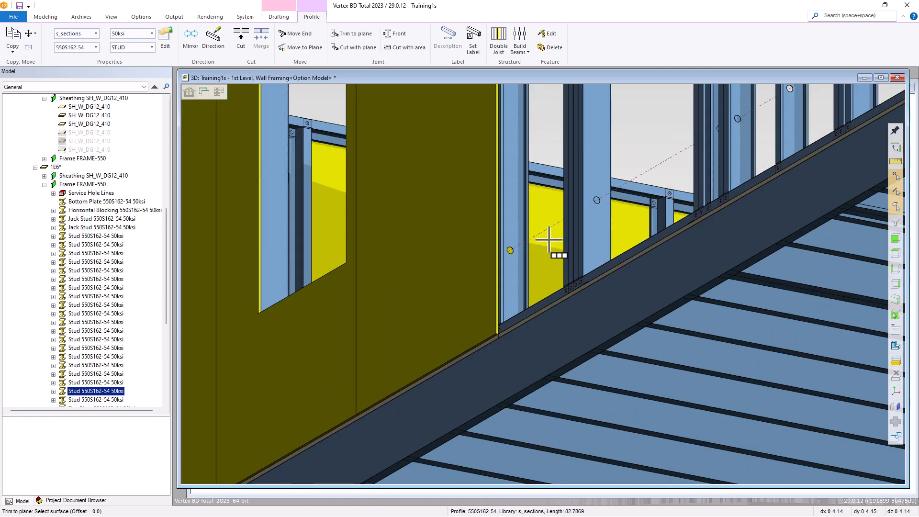
pyautogui.scroll(6, 547, 261)
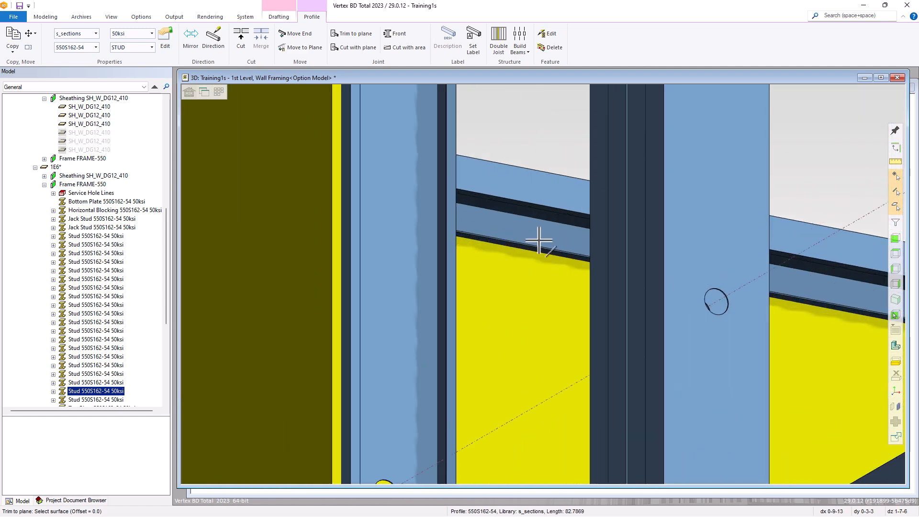
pyautogui.press('Escape')
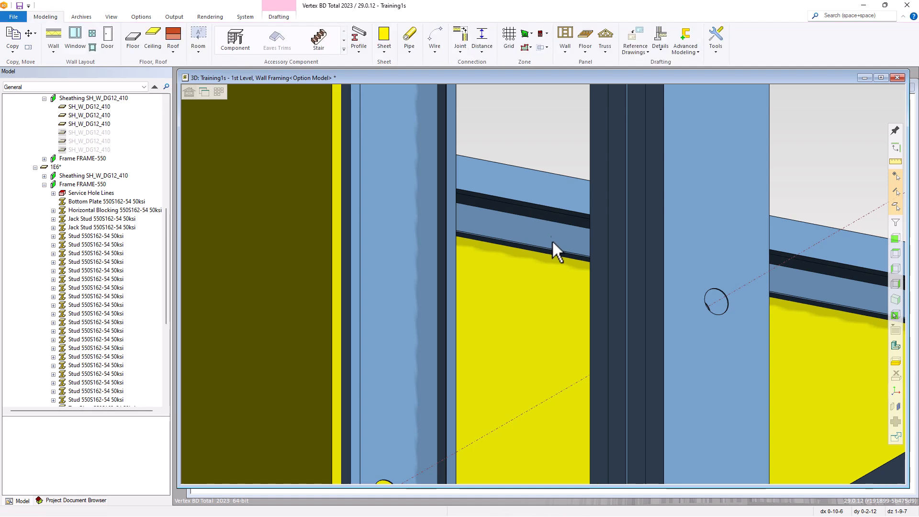
# Extend the shortened stud in panel 1E6 by moving its top end up to the top plate
pyautogui.scroll(-2, 548, 335)
pyautogui.moveTo(542, 290)
pyautogui.mouseDown(button='middle')
pyautogui.moveTo(544, 316)
pyautogui.moveTo(543, 283)
pyautogui.mouseUp(button='middle')
pyautogui.scroll(-2, 543, 283)
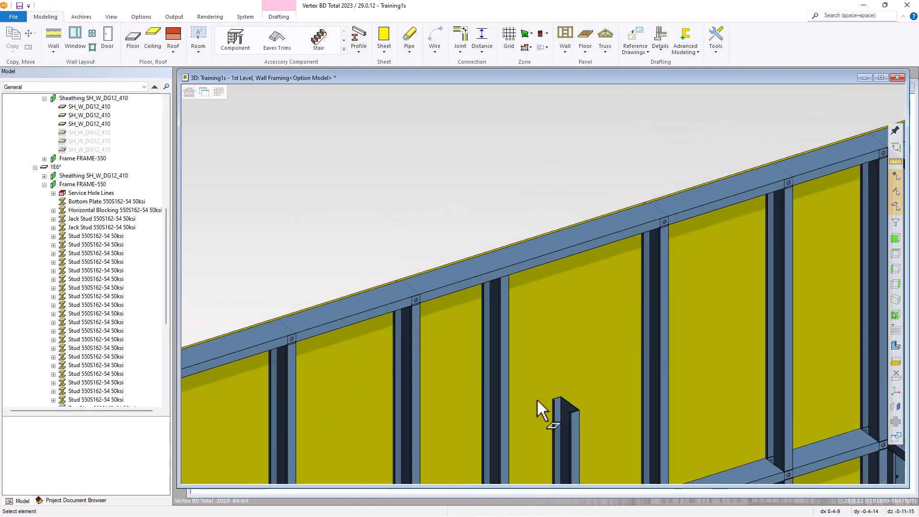
pyautogui.moveTo(544, 419); pyautogui.dragTo(544, 284, button='middle')
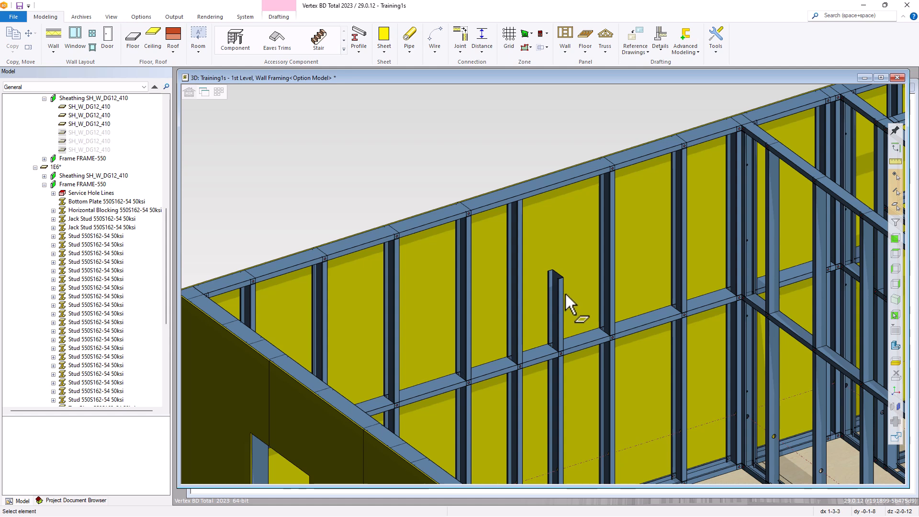
pyautogui.click(557, 284)
pyautogui.click(555, 276)
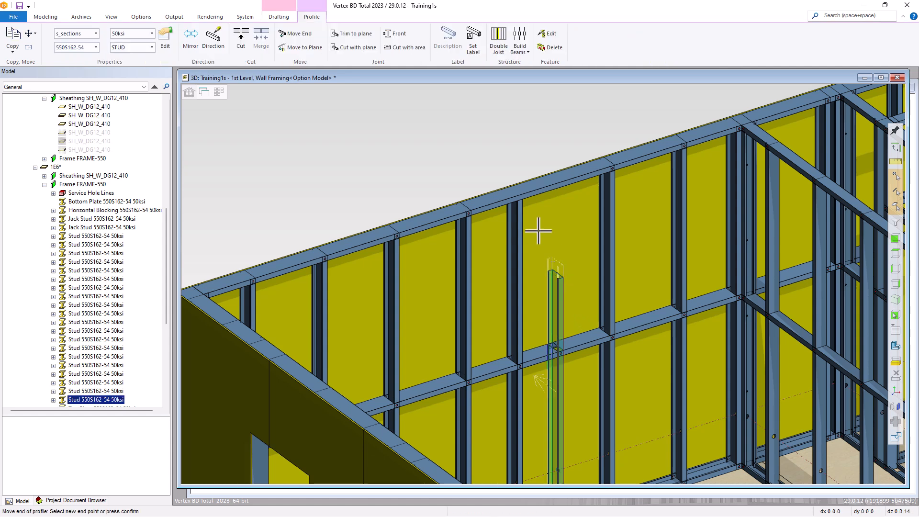
pyautogui.click(524, 201)
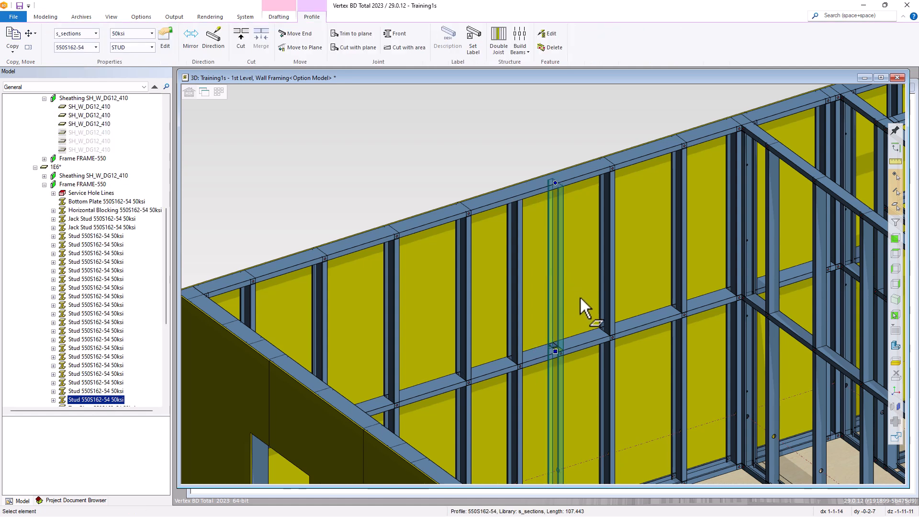
pyautogui.scroll(-6, 569, 326)
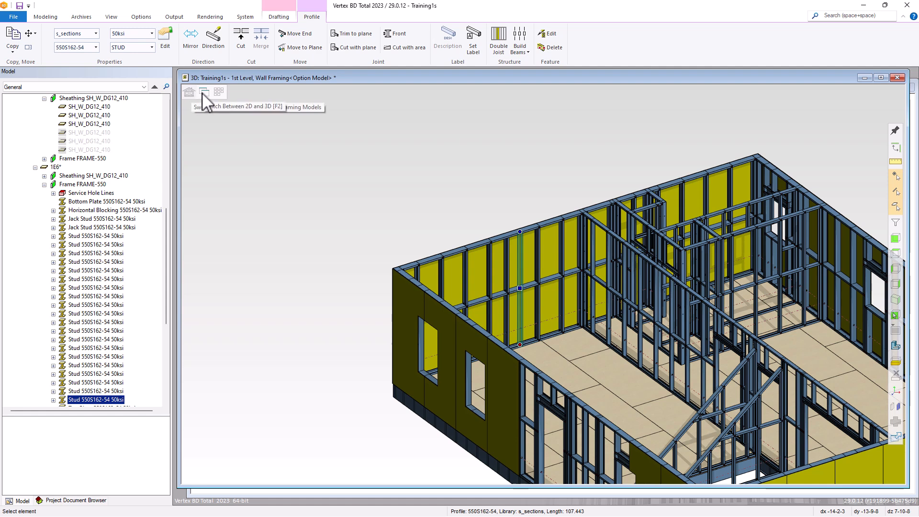
# Switch to the 2D wall layout and open wall panel 1E2 for editing its parts
pyautogui.click(204, 93)
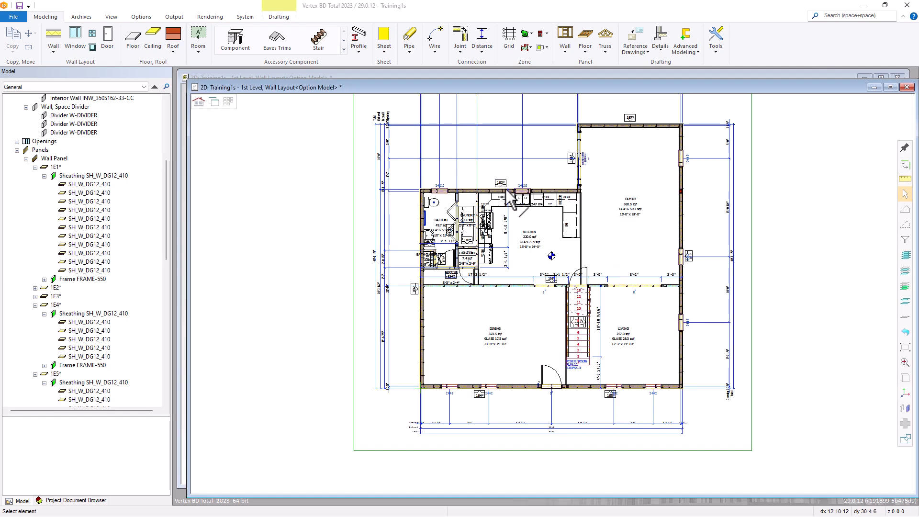
pyautogui.scroll(3, 507, 190)
pyautogui.click(547, 288)
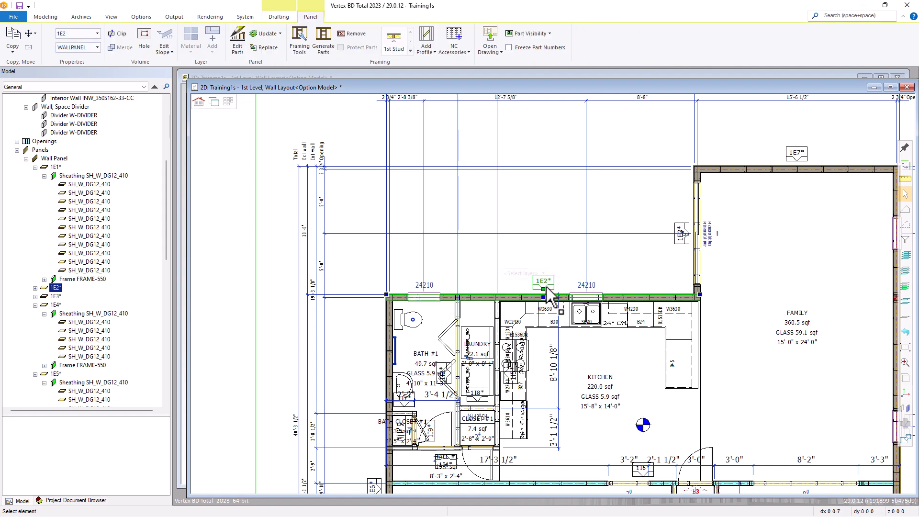
pyautogui.rightClick(550, 293)
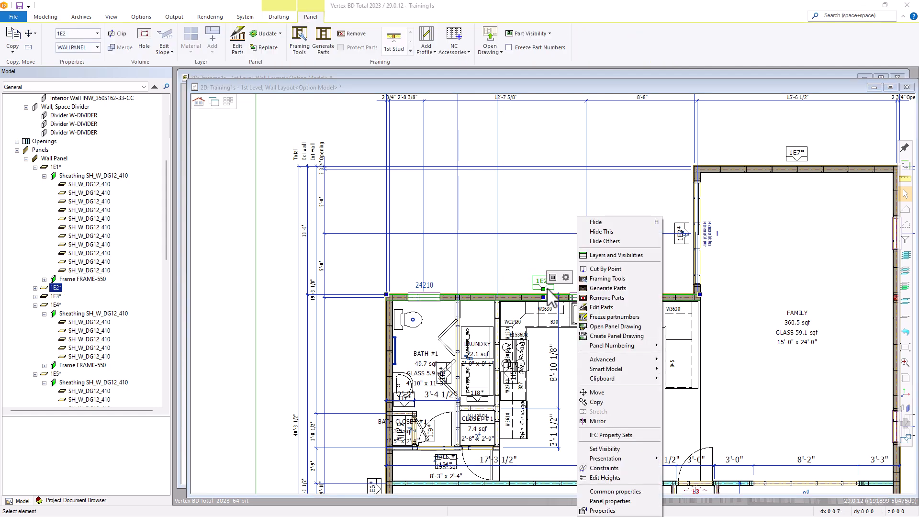
pyautogui.click(597, 307)
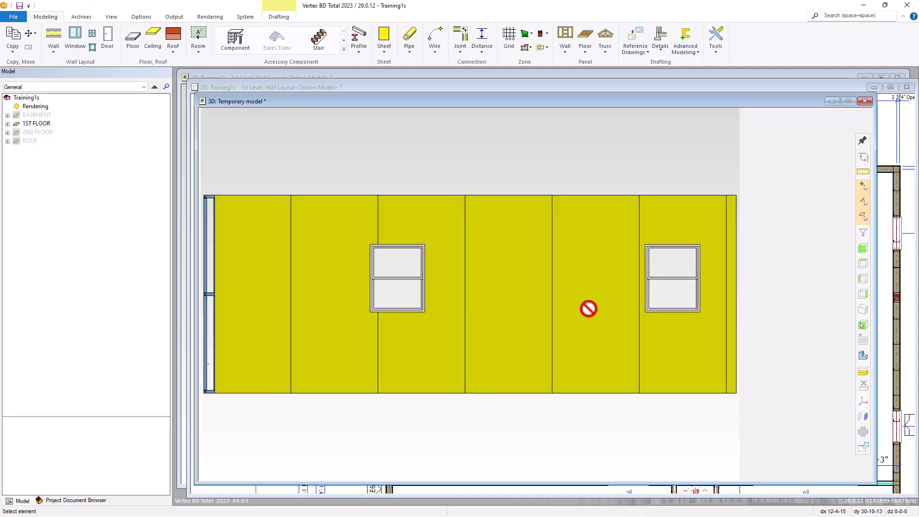
pyautogui.moveTo(568, 320); pyautogui.dragTo(341, 302, button='middle')
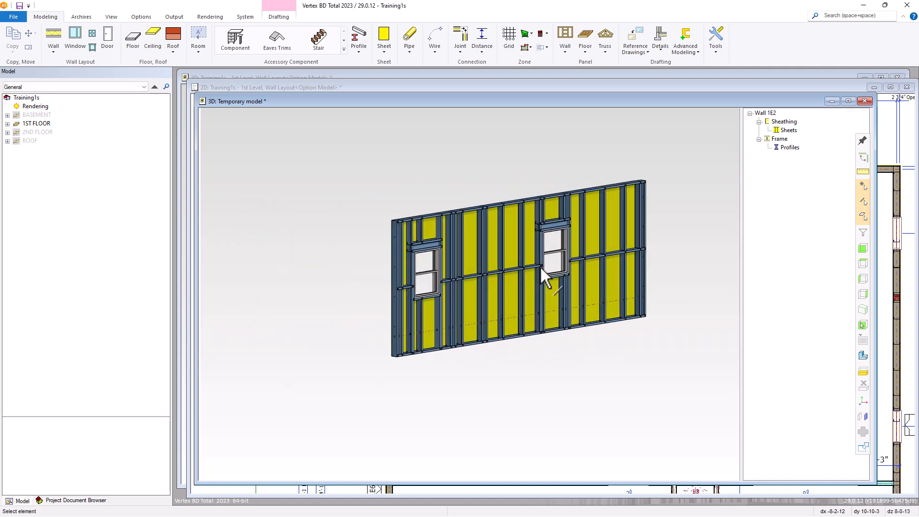
# Shorten a full-height stud between the two windows of panel 1E2 by moving its top end well below the top plate
pyautogui.scroll(3, 538, 266)
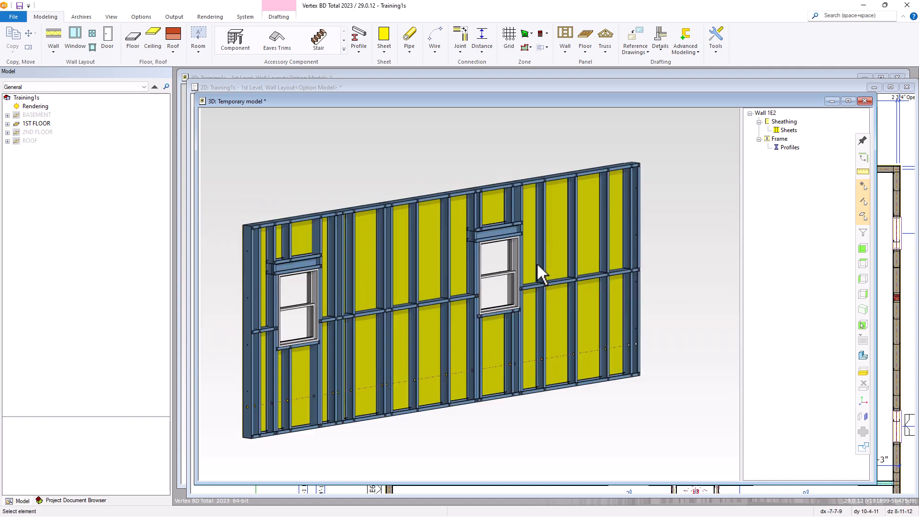
pyautogui.click(415, 251)
pyautogui.click(417, 205)
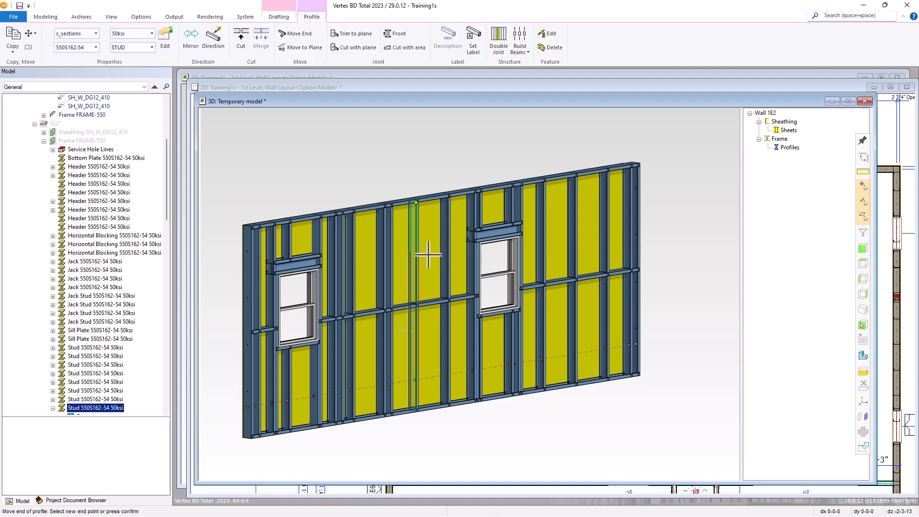
pyautogui.click(425, 246)
pyautogui.click(211, 123)
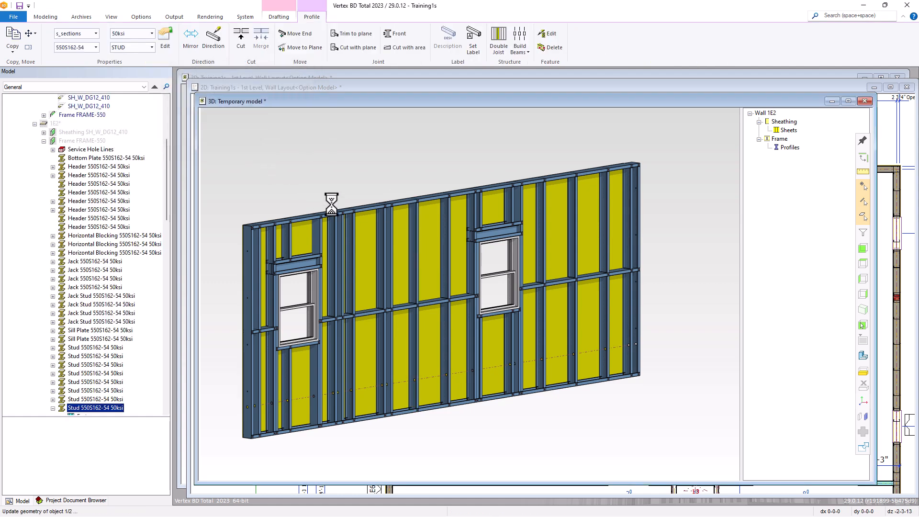
# Copy the full-height stud next to the shortened one twice, placing one copy on either side of it
pyautogui.click(446, 267)
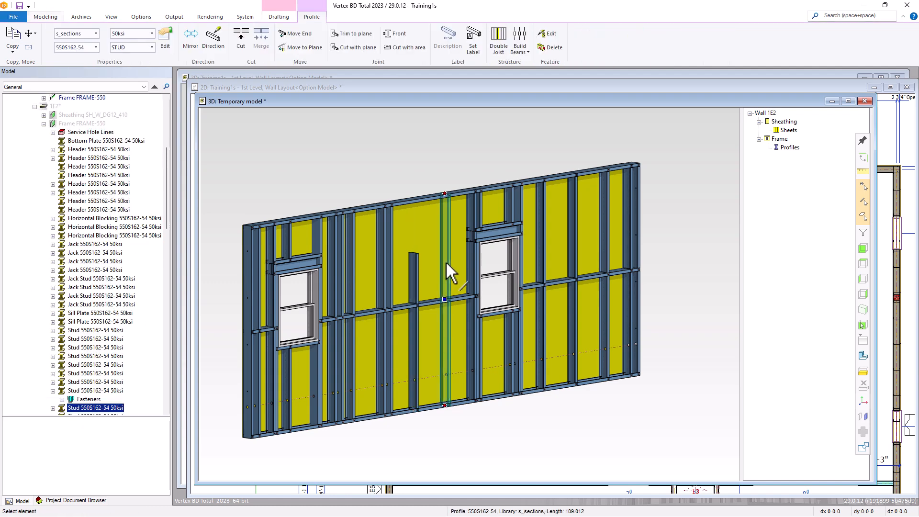
pyautogui.rightClick(446, 263)
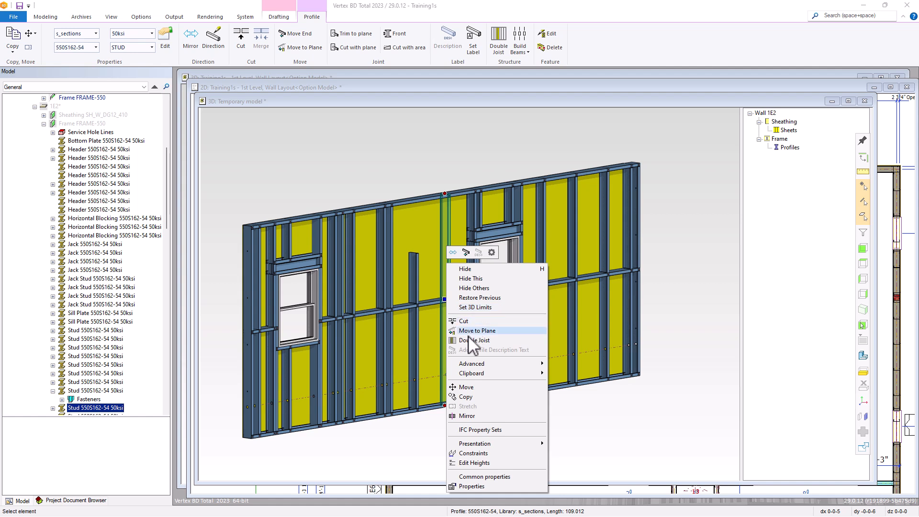
pyautogui.click(469, 397)
pyautogui.click(446, 278)
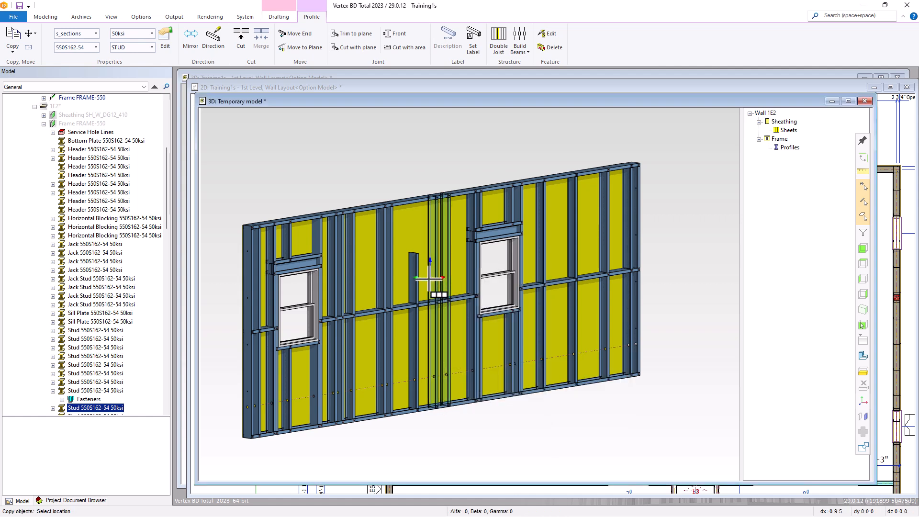
pyautogui.click(433, 276)
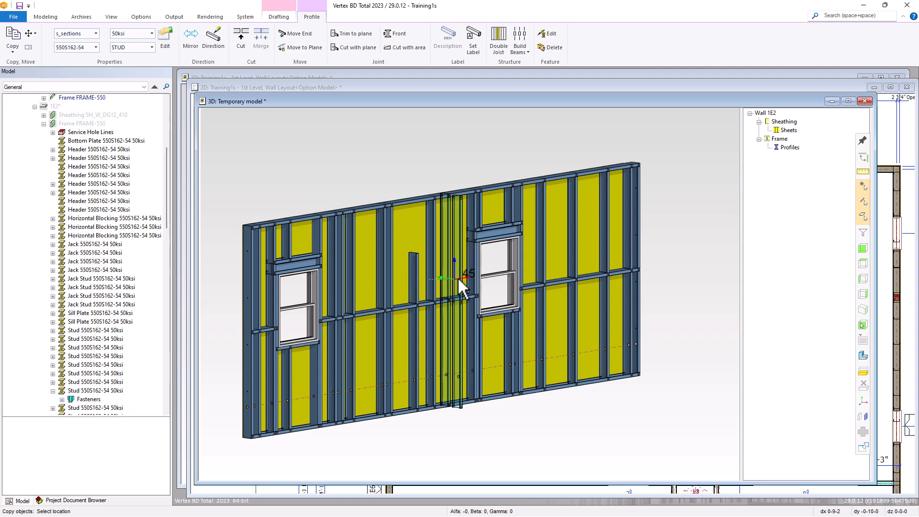
pyautogui.scroll(2, 460, 273)
pyautogui.scroll(2, 459, 275)
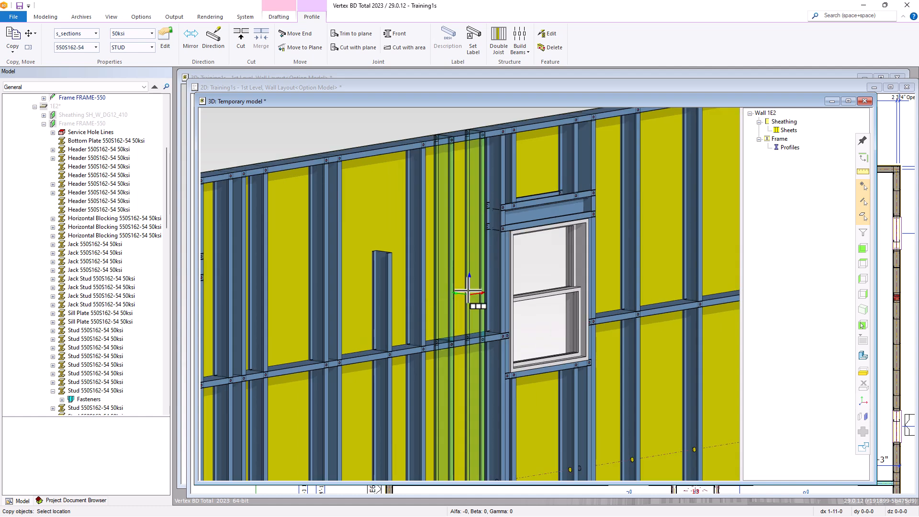
pyautogui.click(472, 295)
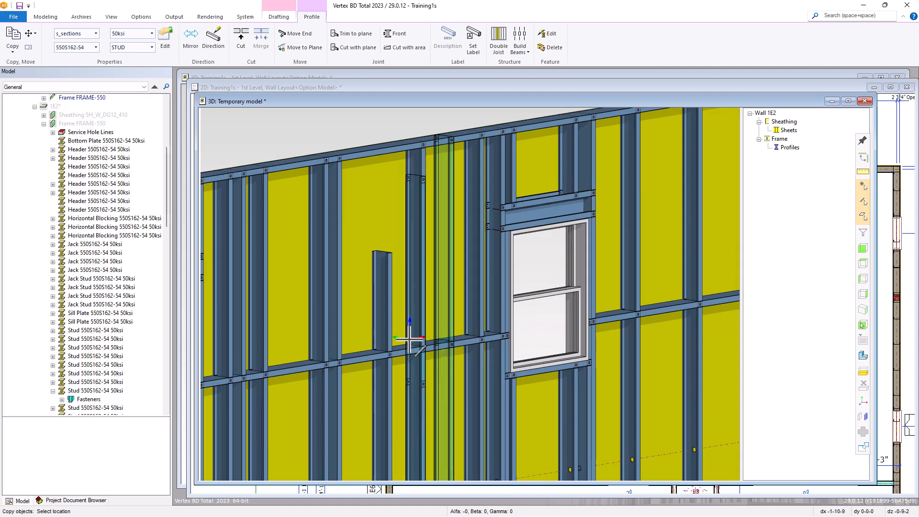
pyautogui.press('Escape')
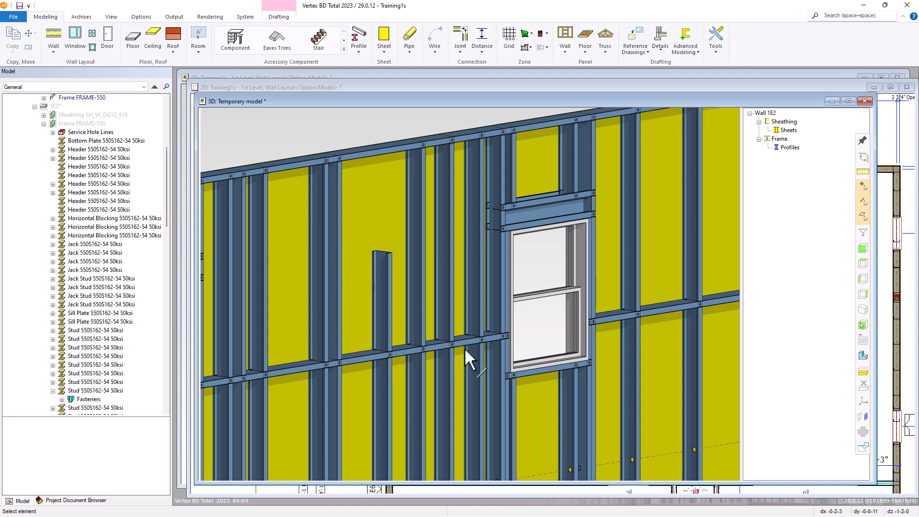
# Finish editing the parts of panel 1E2 and return to the full 1st level floor plan
pyautogui.scroll(-5, 466, 346)
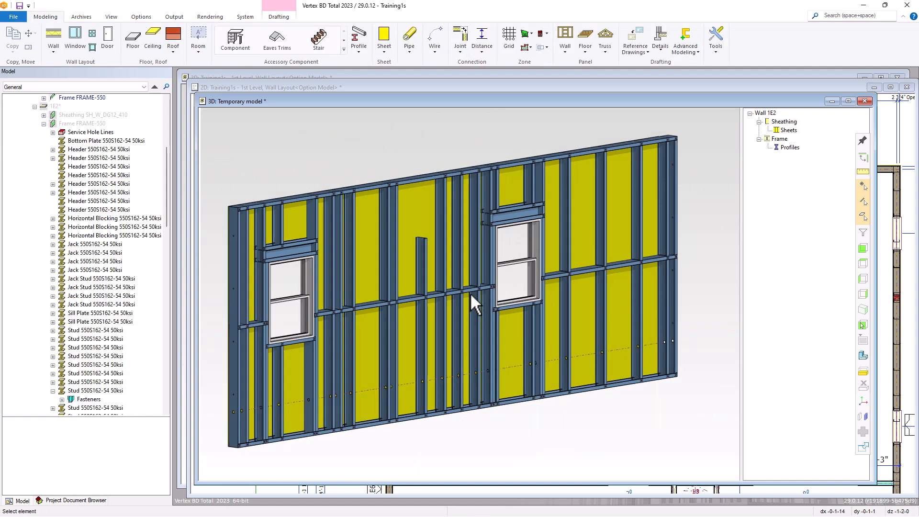
pyautogui.click(865, 101)
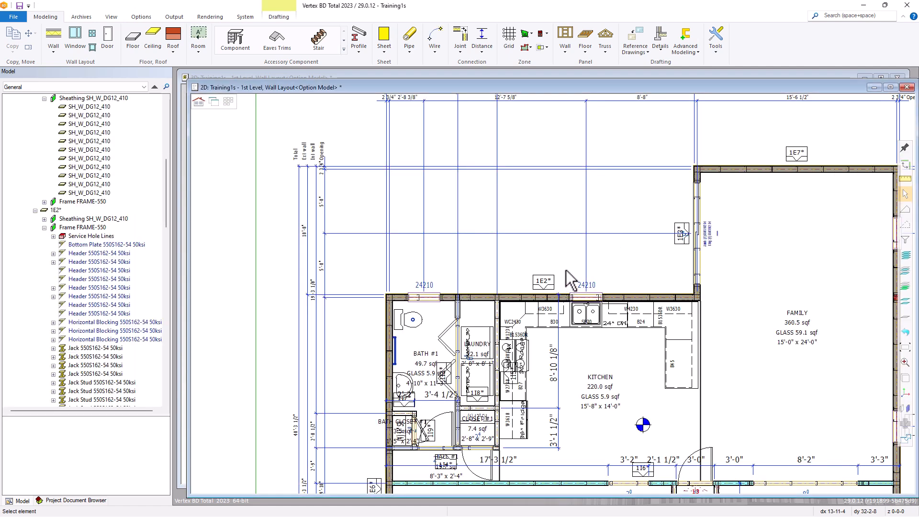
pyautogui.middleClick(566, 270)
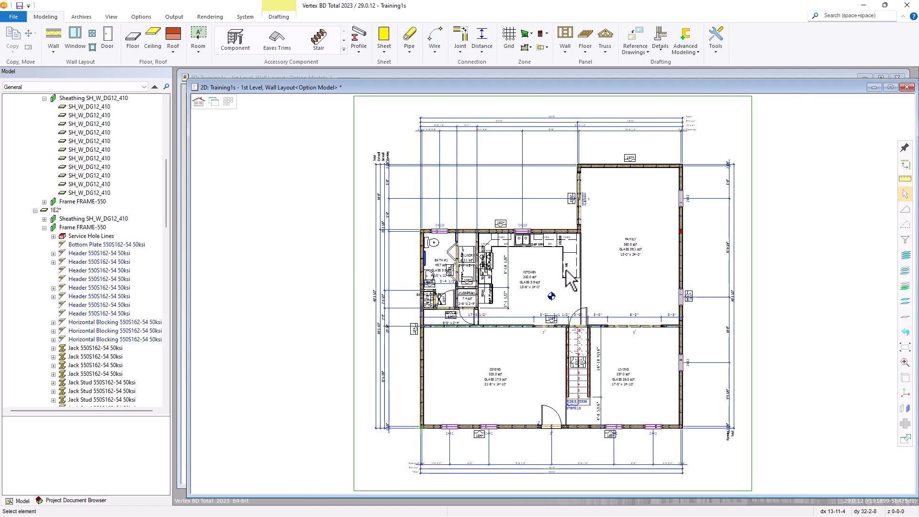
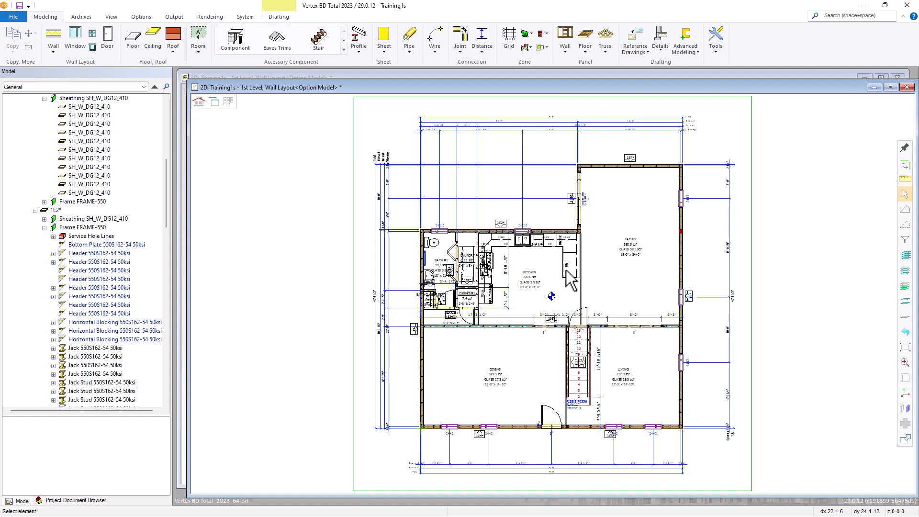
# Create a panel drawing for wall panel 1E7 with the Wall Panel A - 11x17 template
pyautogui.click(630, 159)
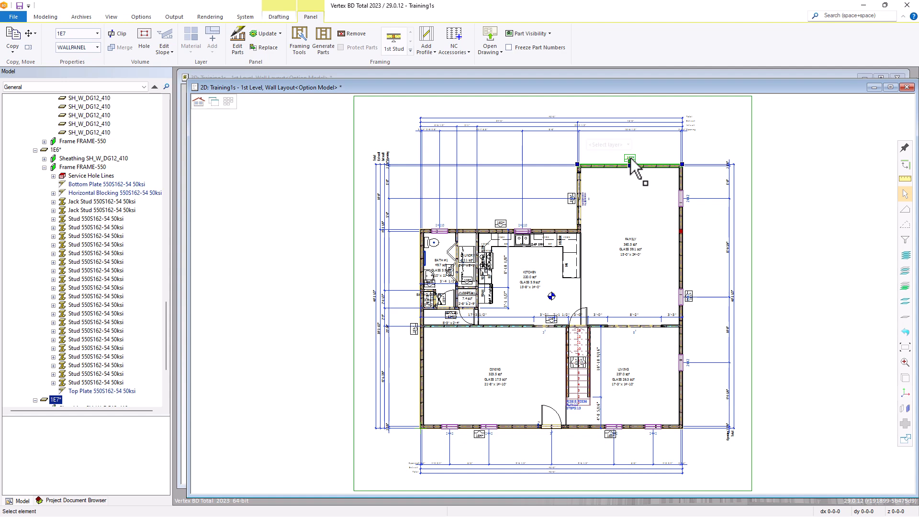
pyautogui.rightClick(631, 159)
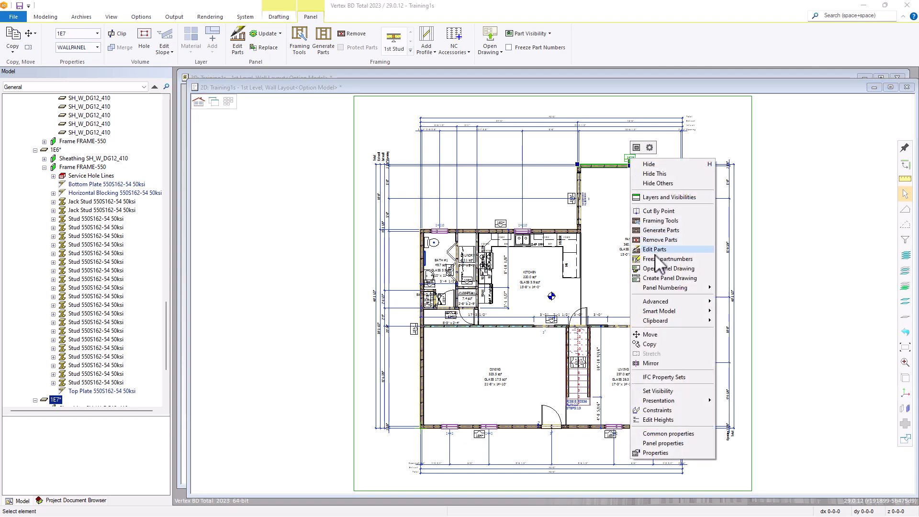
pyautogui.click(656, 279)
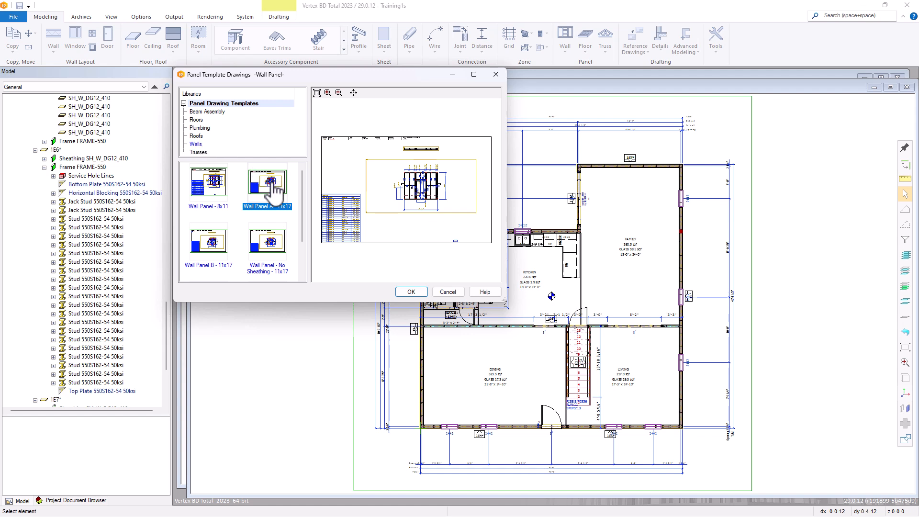
pyautogui.click(410, 292)
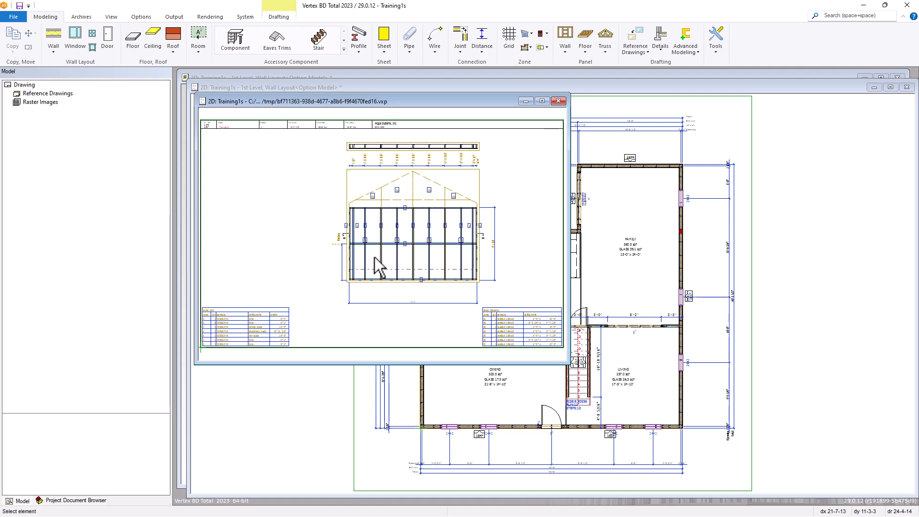
# Examine the 1E7 panel drawing, including its framing elevation, piece list and sheet schedule
pyautogui.scroll(4, 437, 199)
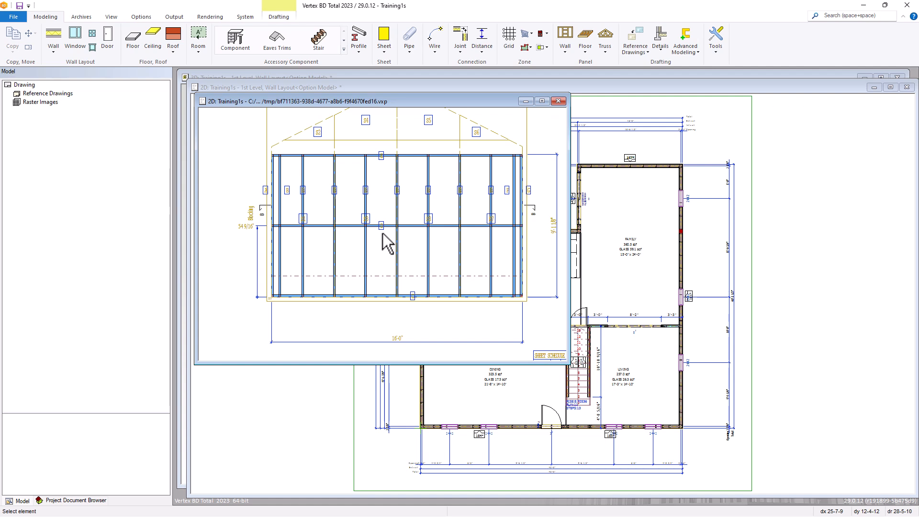
pyautogui.scroll(-2, 381, 235)
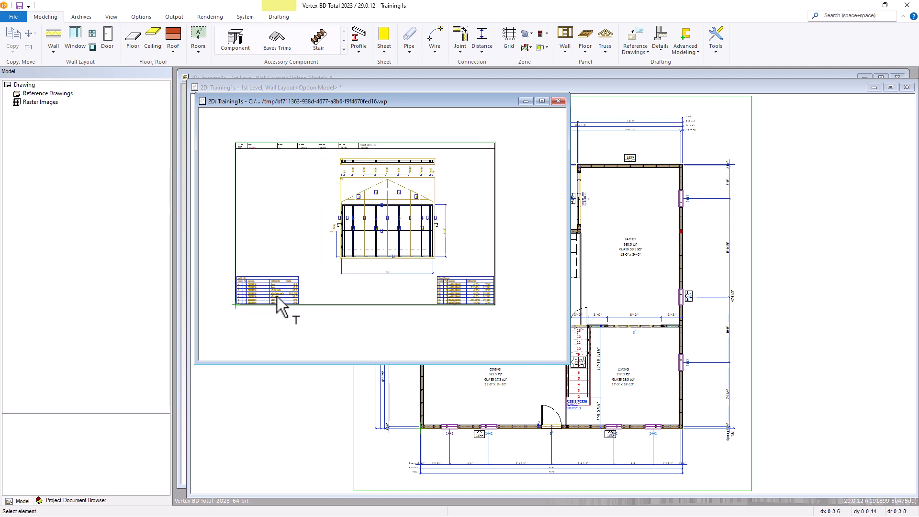
pyautogui.scroll(4, 279, 294)
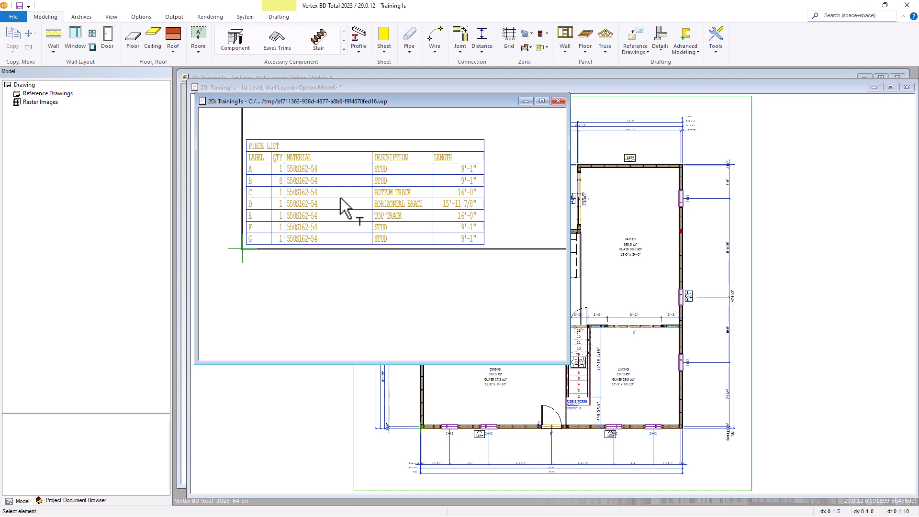
pyautogui.scroll(-4, 386, 234)
pyautogui.scroll(3, 386, 242)
pyautogui.scroll(2, 416, 193)
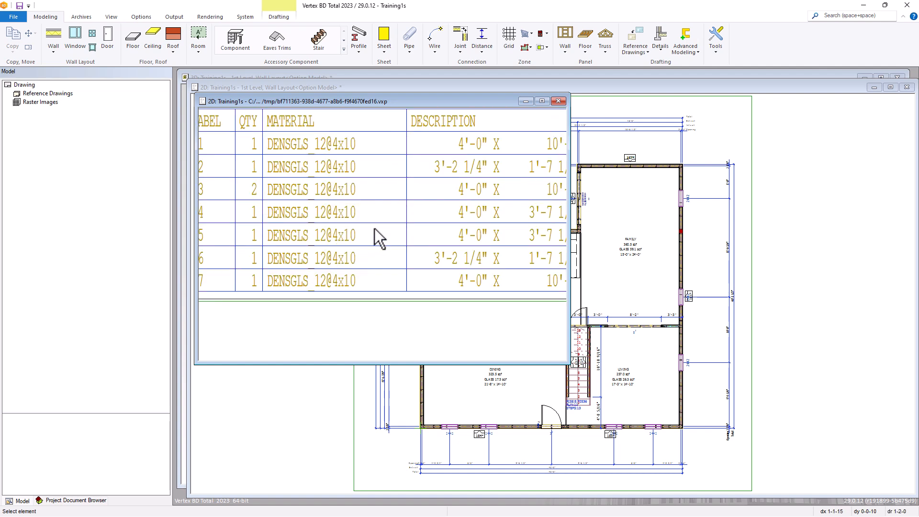
pyautogui.scroll(-1, 375, 228)
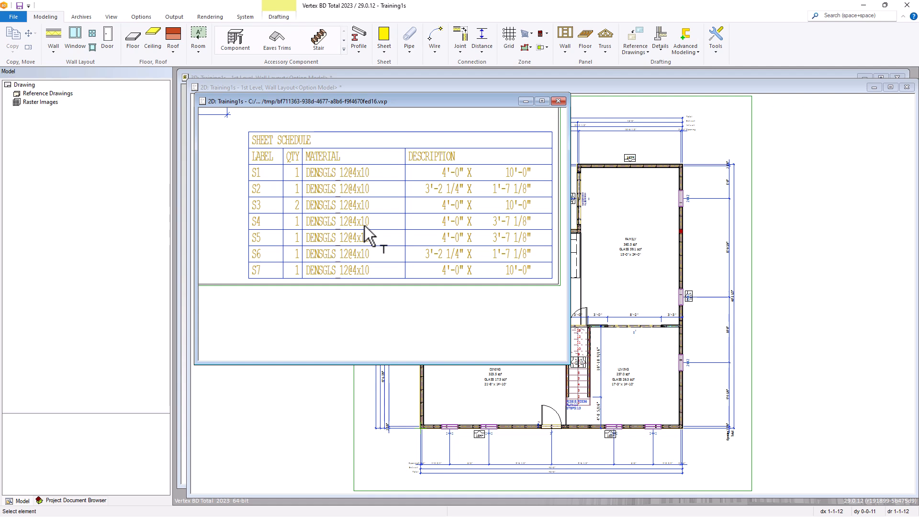
pyautogui.scroll(-5, 364, 225)
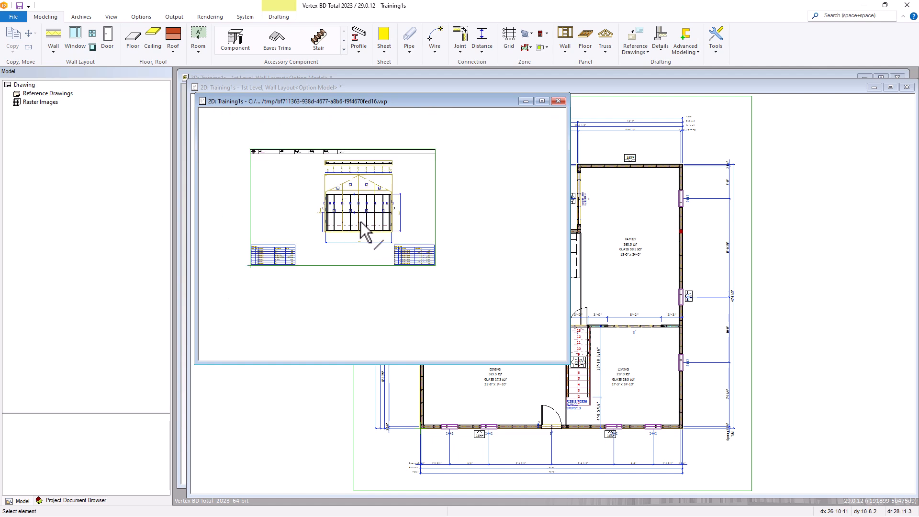
pyautogui.scroll(3, 361, 223)
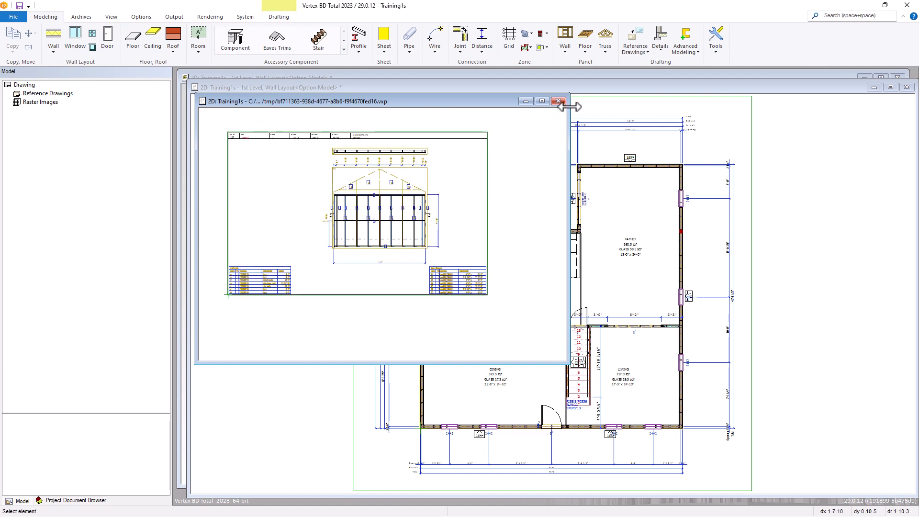
# Close the 1E7 drawing and create panel drawings for 1st floor wall panels 1I1 through 1E6 with the Wall Panel A - 11x17 template
pyautogui.click(558, 101)
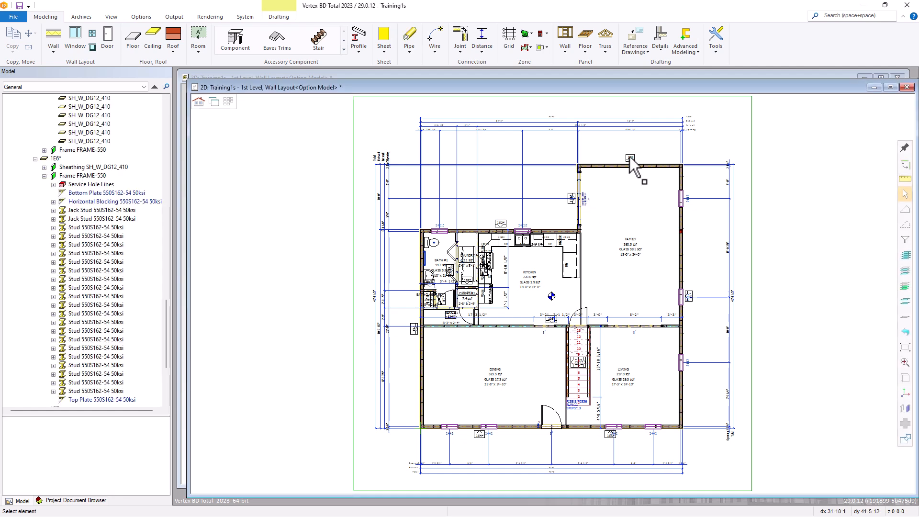
pyautogui.click(175, 17)
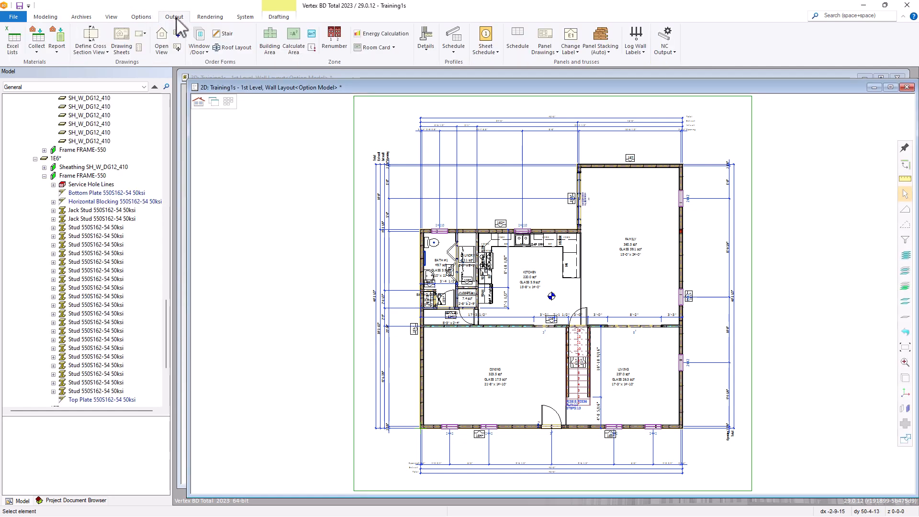
pyautogui.click(546, 39)
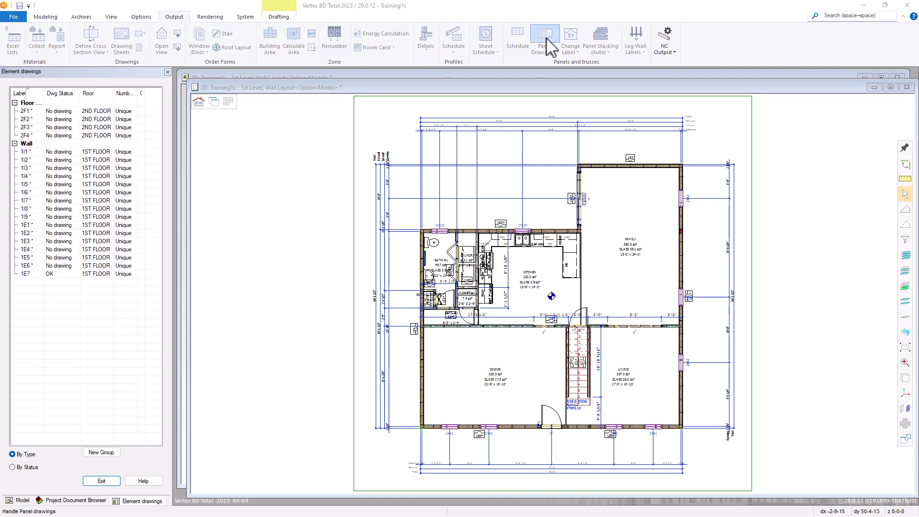
pyautogui.click(70, 152)
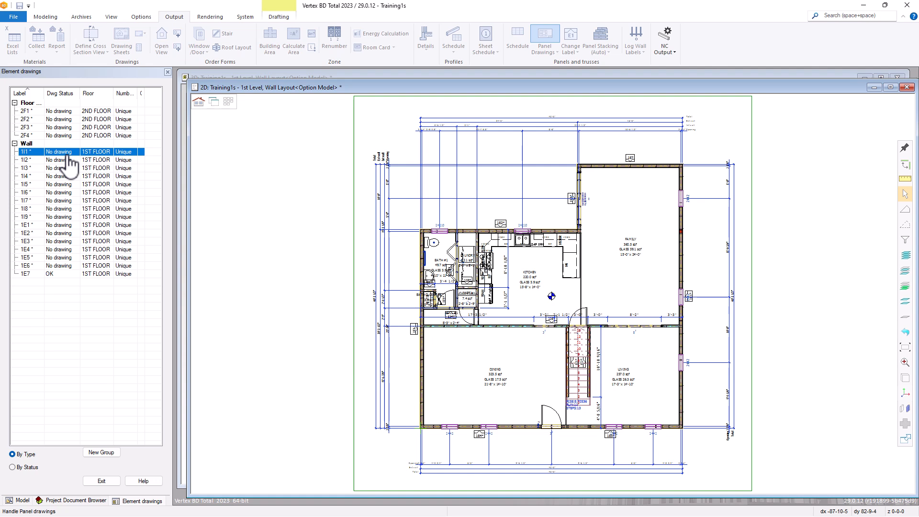
pyautogui.keyDown('shift'); pyautogui.click(60, 266); pyautogui.keyUp('shift')
pyautogui.rightClick(60, 266)
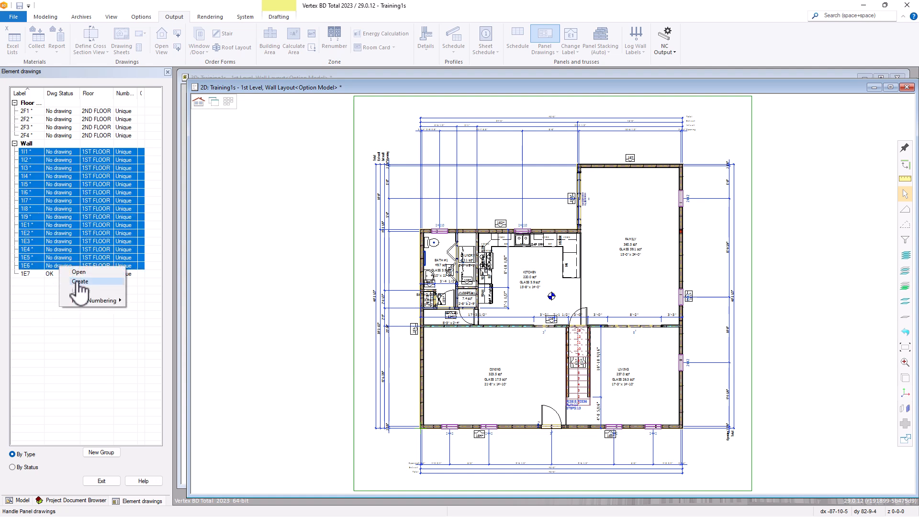
pyautogui.click(79, 274)
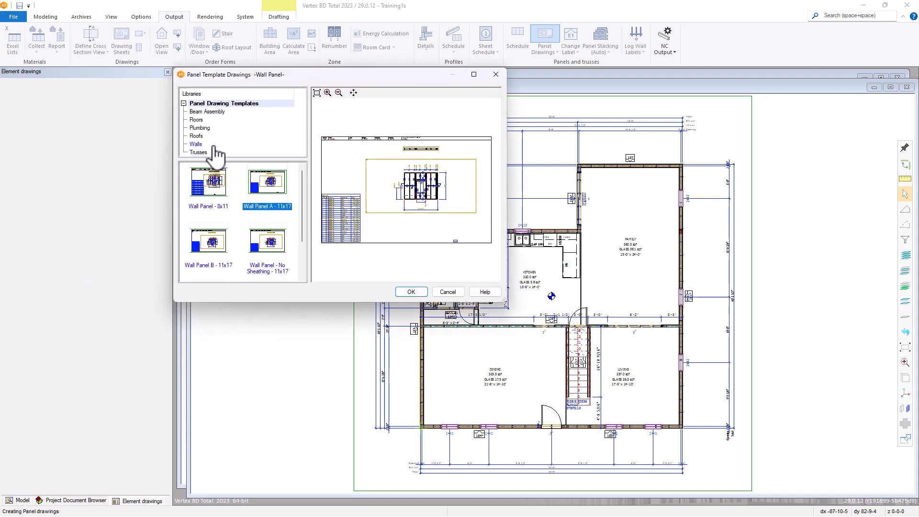
pyautogui.click(412, 293)
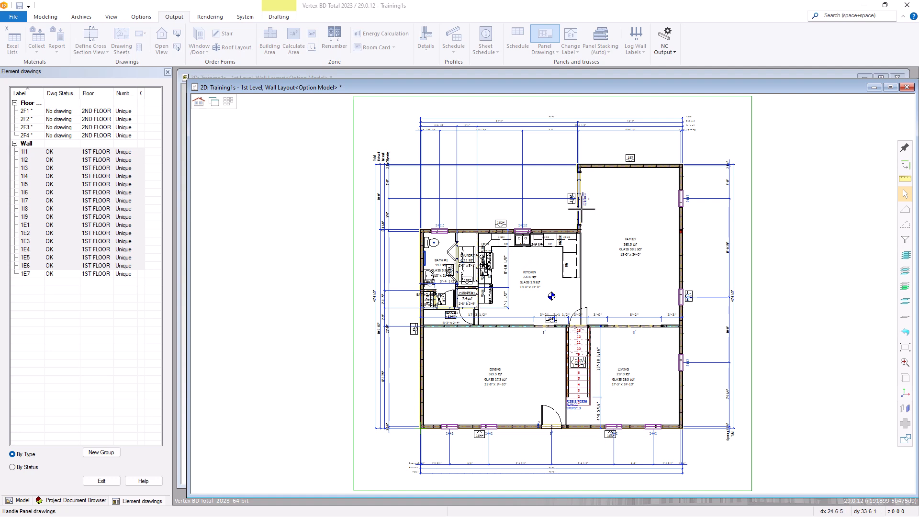
# Open wall panel 1E3's drawing from the list of panel drawings and enlarge its window for viewing
pyautogui.scroll(6, 572, 201)
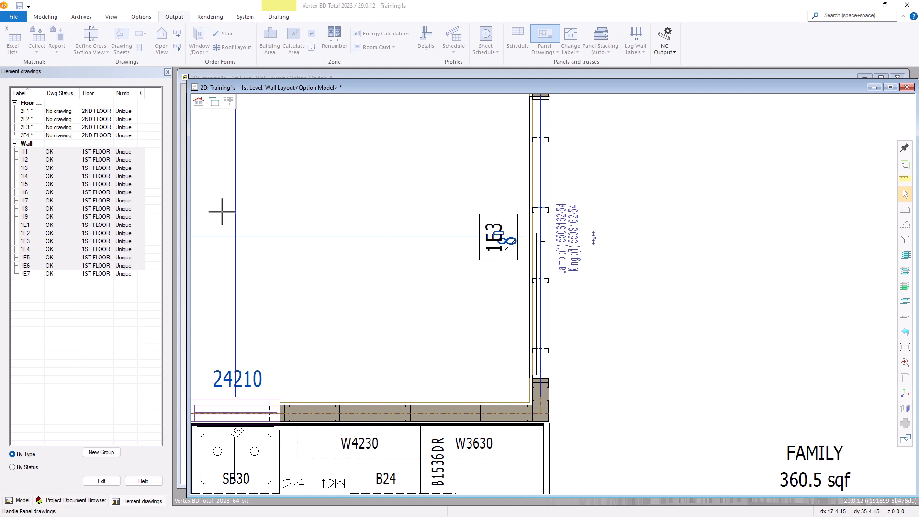
pyautogui.click(41, 241)
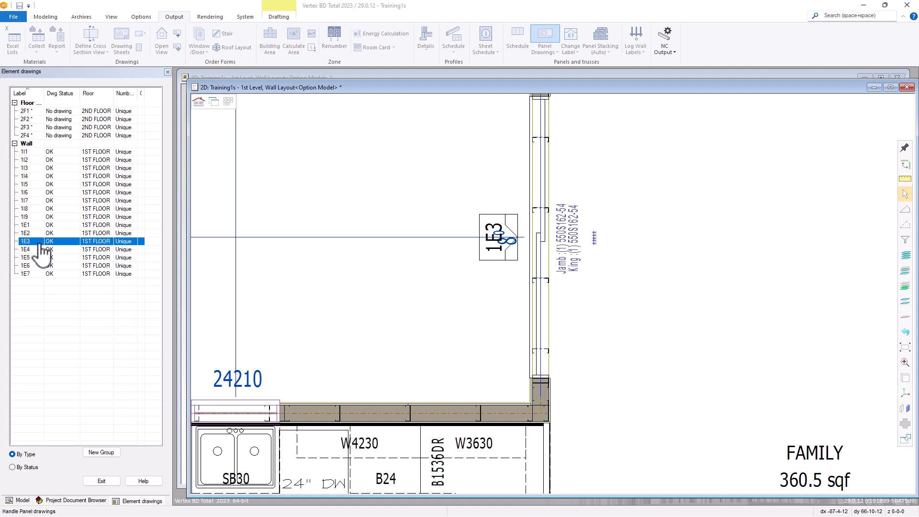
pyautogui.rightClick(48, 242)
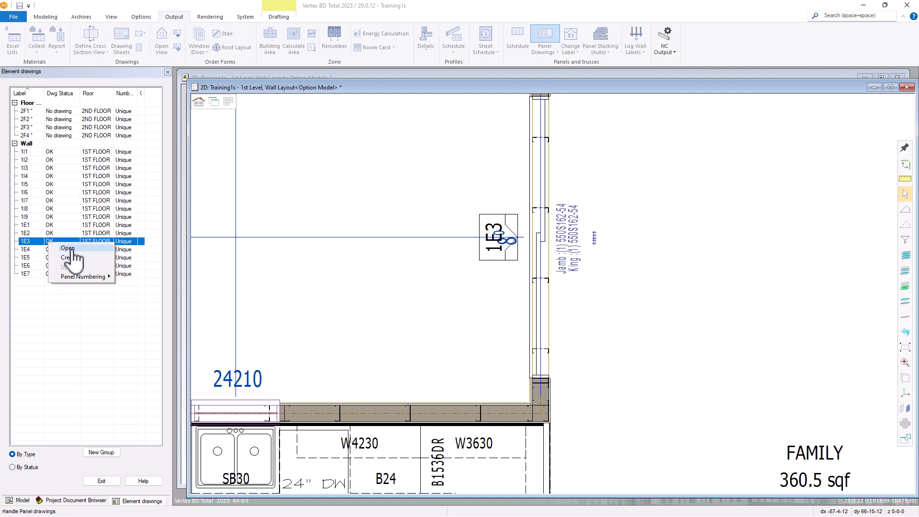
pyautogui.click(69, 248)
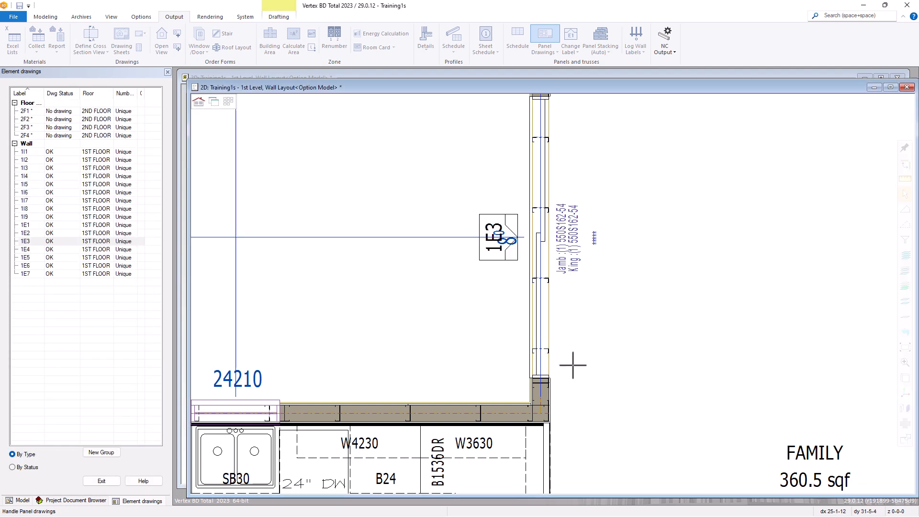
pyautogui.click(101, 481)
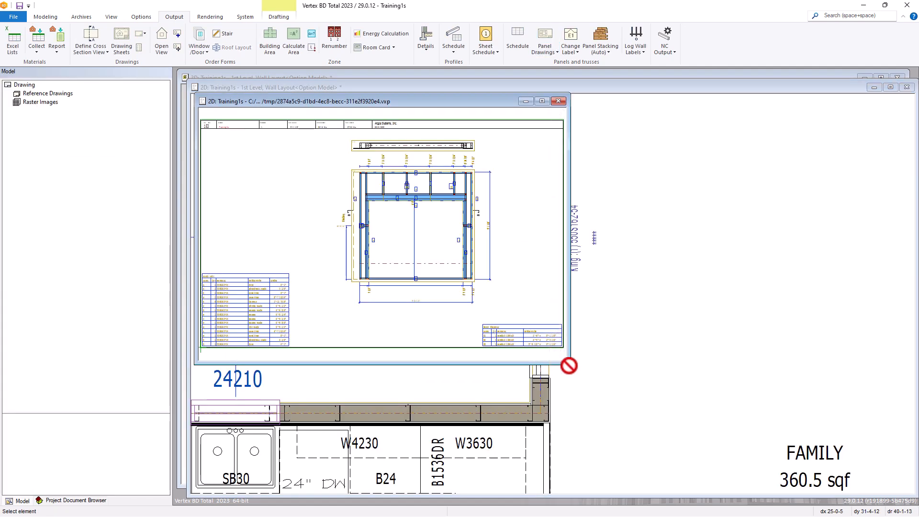
pyautogui.moveTo(570, 364)
pyautogui.mouseDown()
pyautogui.moveTo(611, 400)
pyautogui.moveTo(755, 467)
pyautogui.moveTo(775, 492)
pyautogui.moveTo(776, 477)
pyautogui.mouseUp()
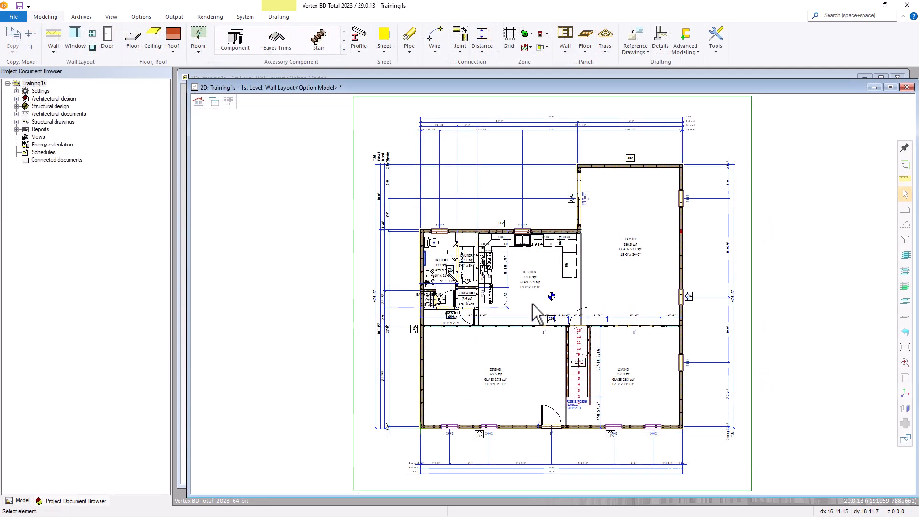
# Open the existing panel drawing of wall panel 1E2 directly from the floor plan and enlarge its window
pyautogui.click(503, 230)
pyautogui.rightClick(501, 224)
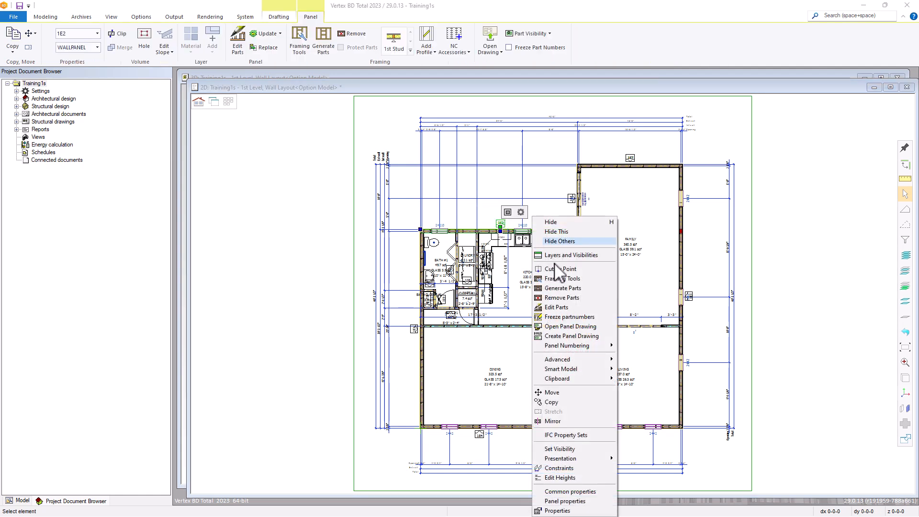
pyautogui.click(572, 326)
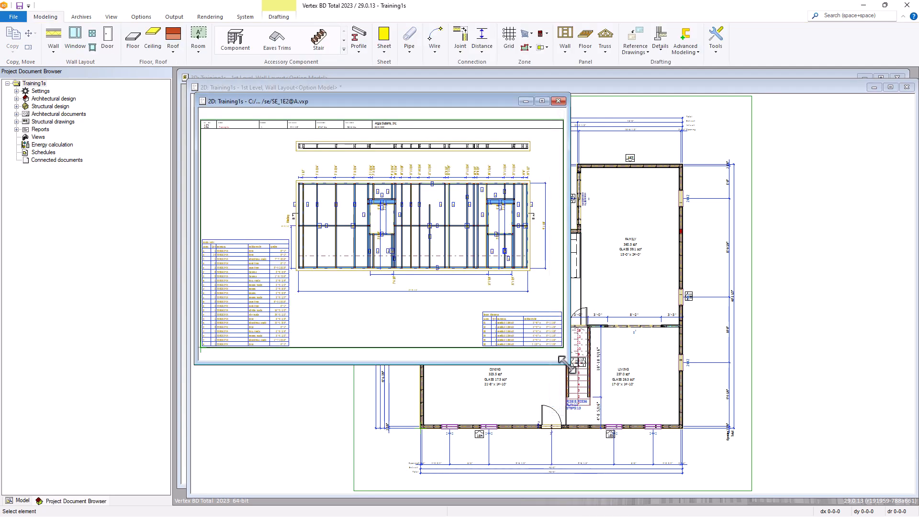
pyautogui.moveTo(569, 364); pyautogui.dragTo(734, 477)
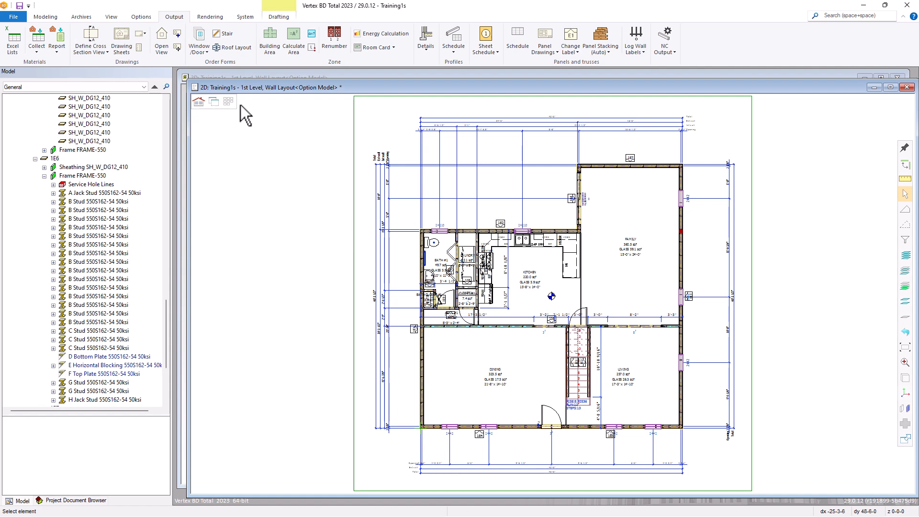
# Load the 2nd level wall layout drawing together with its 3D model
pyautogui.click(229, 101)
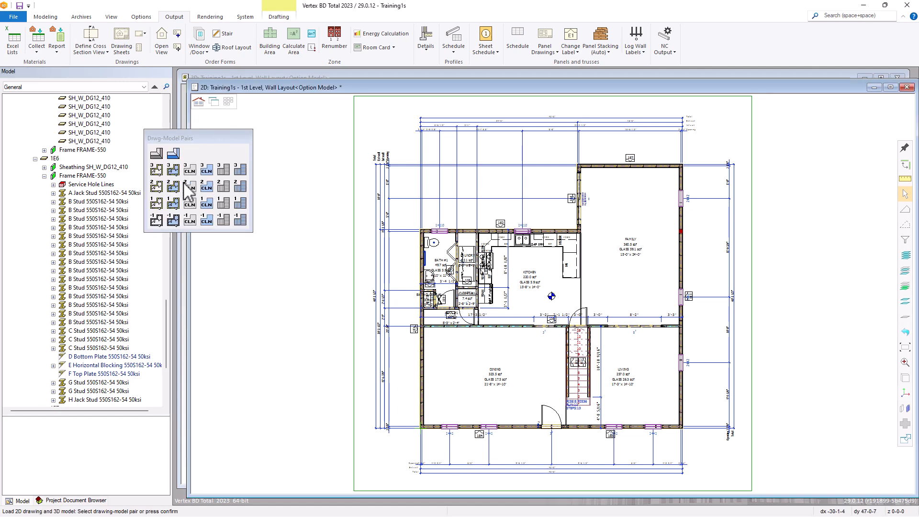
pyautogui.click(157, 187)
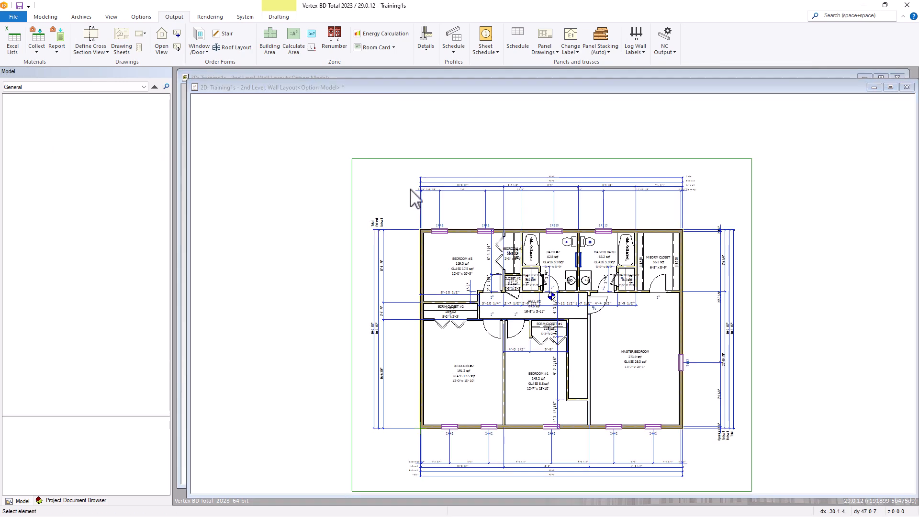
pyautogui.scroll(1, 546, 249)
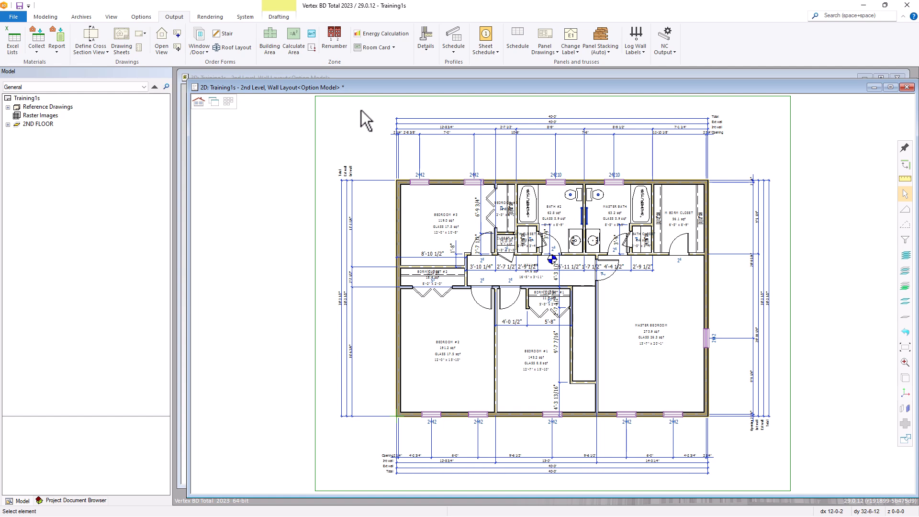
# Generate wall panels for all 2nd level walls, accepting the System Settings with horizontal walls extended at the corners
pyautogui.click(52, 17)
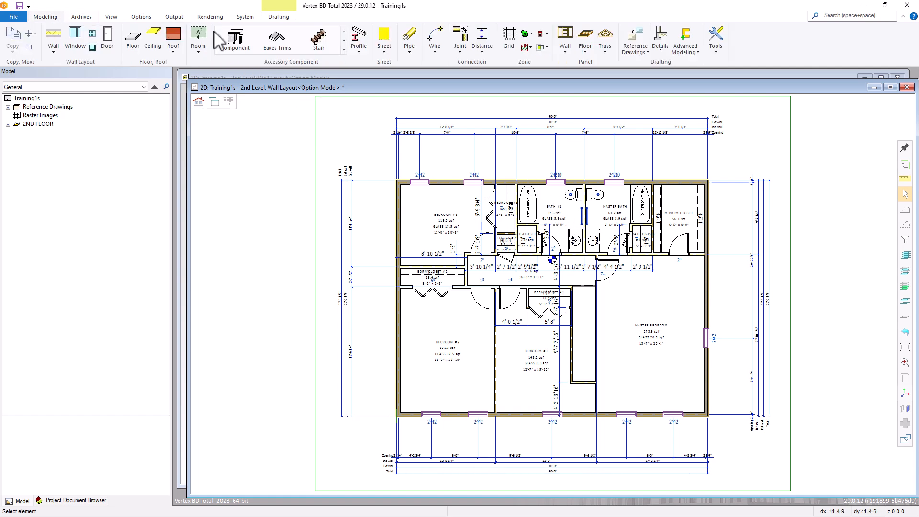
pyautogui.click(567, 50)
pyautogui.click(535, 89)
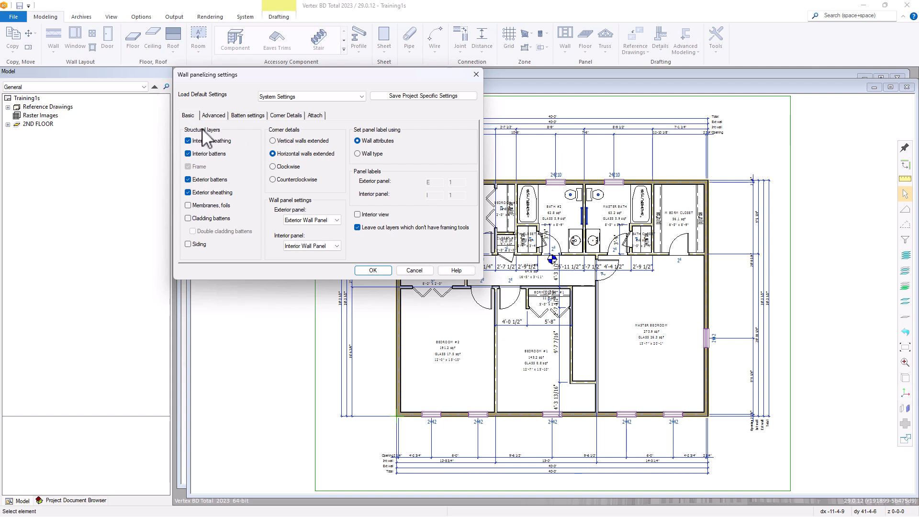
pyautogui.click(376, 271)
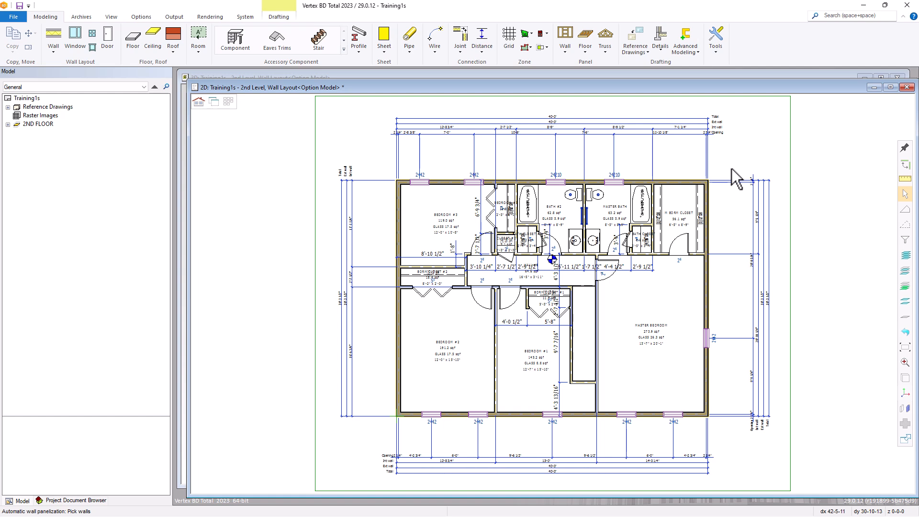
pyautogui.moveTo(734, 160); pyautogui.dragTo(395, 428)
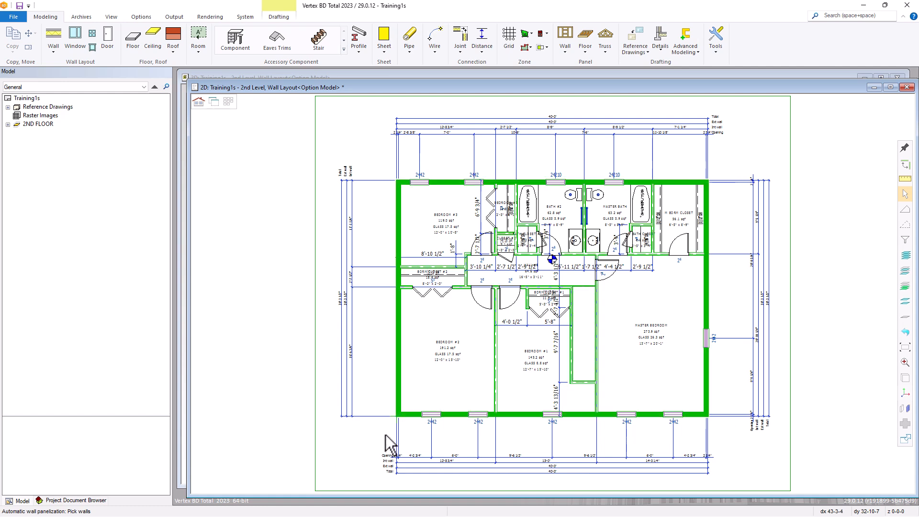
pyautogui.rightClick(457, 342)
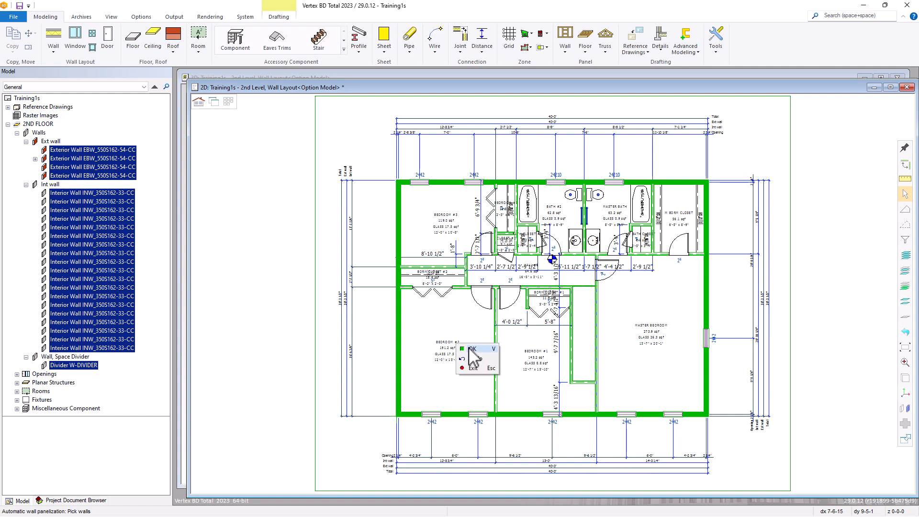
pyautogui.click(469, 349)
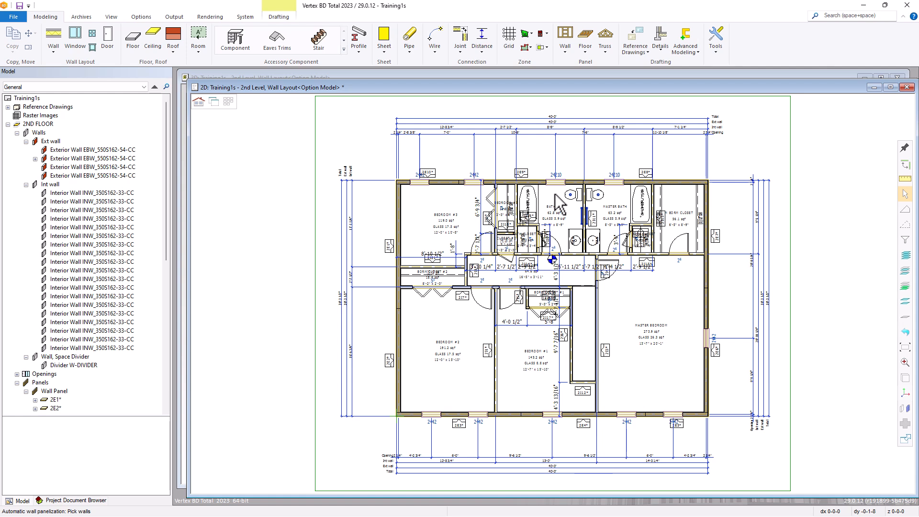
# Generate the framing parts for all wall panels on the 2nd level
pyautogui.click(565, 52)
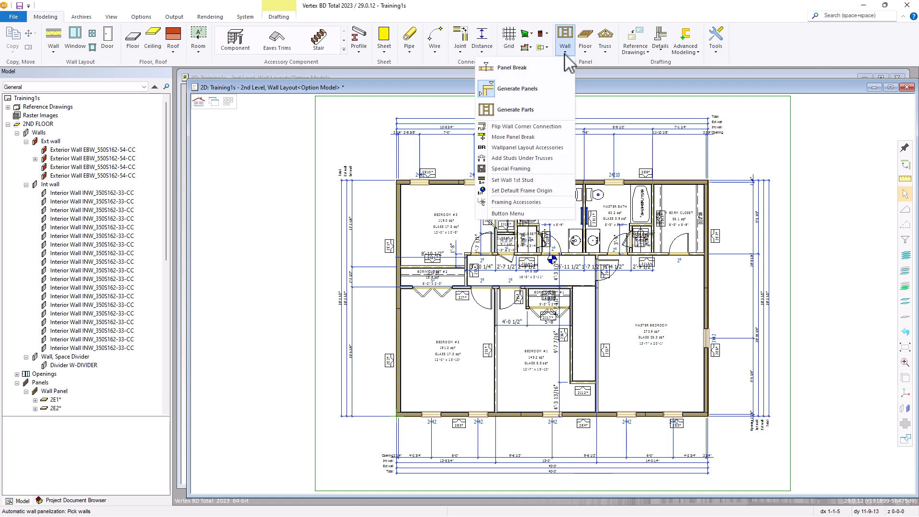
pyautogui.click(516, 110)
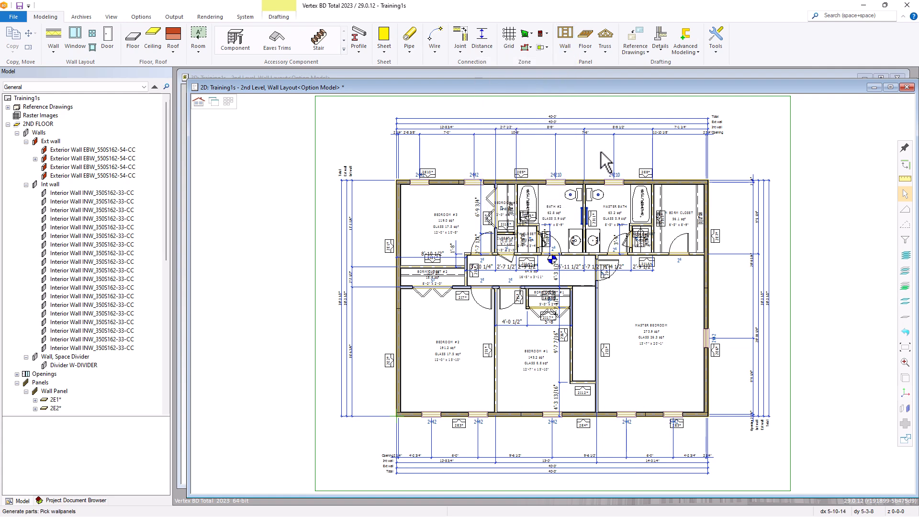
pyautogui.moveTo(739, 152); pyautogui.dragTo(382, 451)
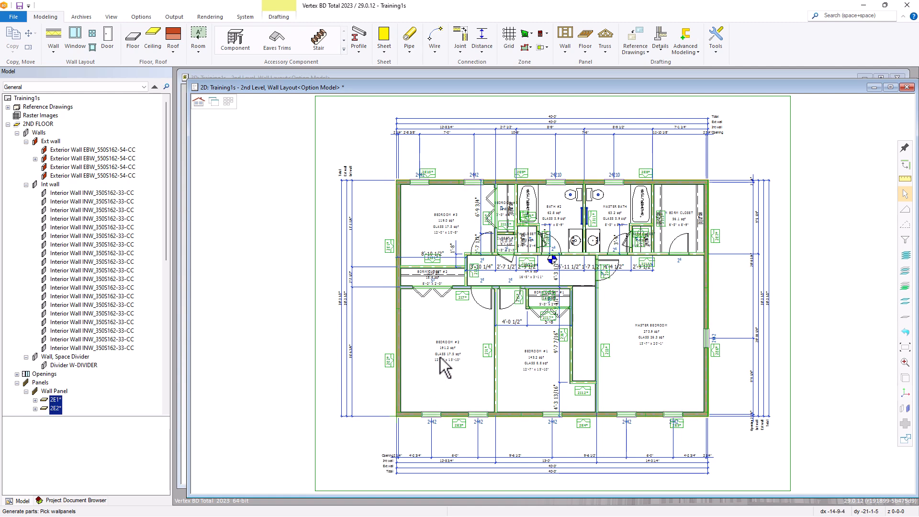
pyautogui.rightClick(447, 331)
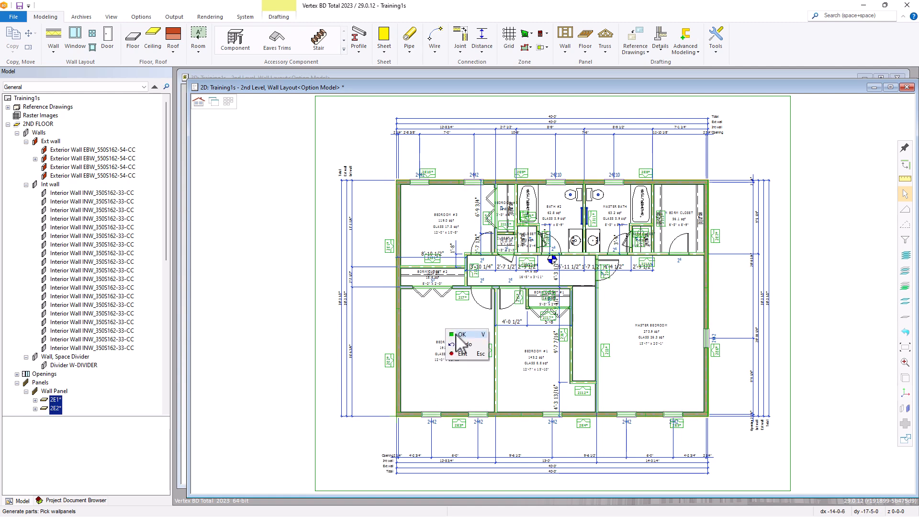
pyautogui.click(462, 337)
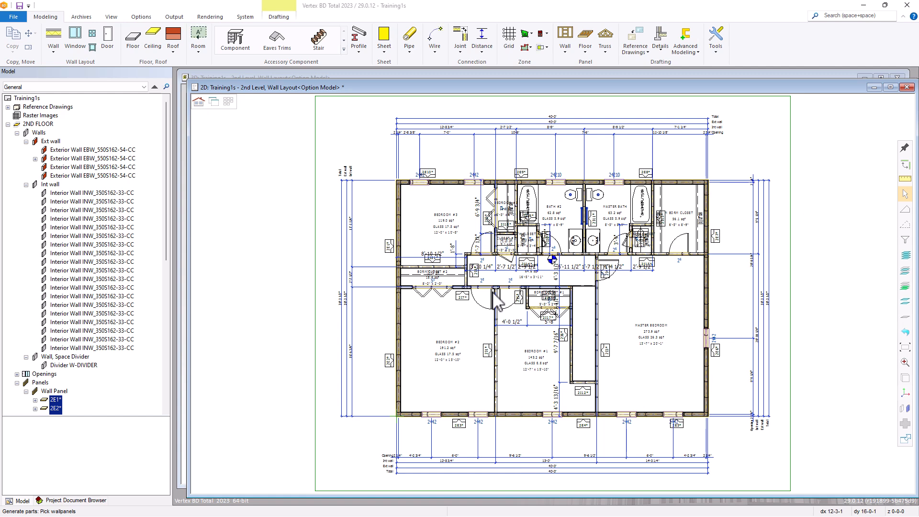
# Create panel drawings for all 2nd floor wall panels, 2I1 through 2E10, with the template Wall Panel A - 11x17
pyautogui.click(176, 17)
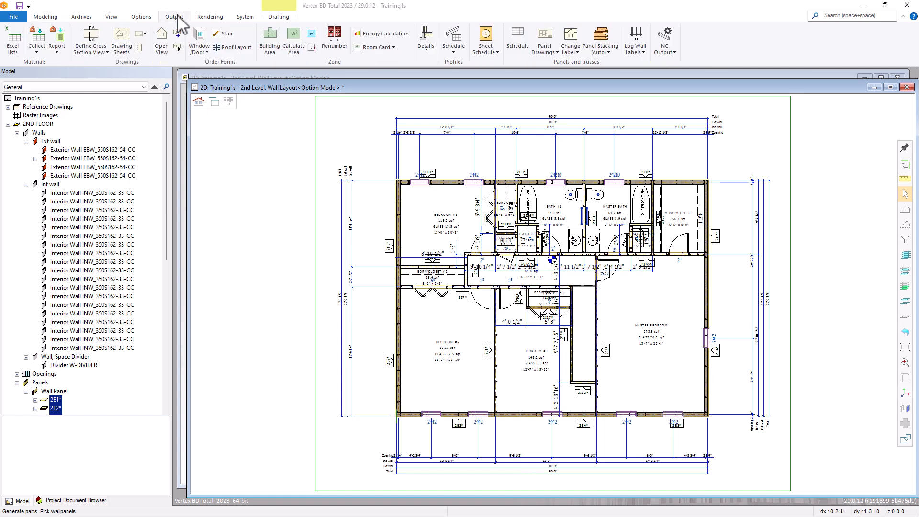
pyautogui.click(547, 39)
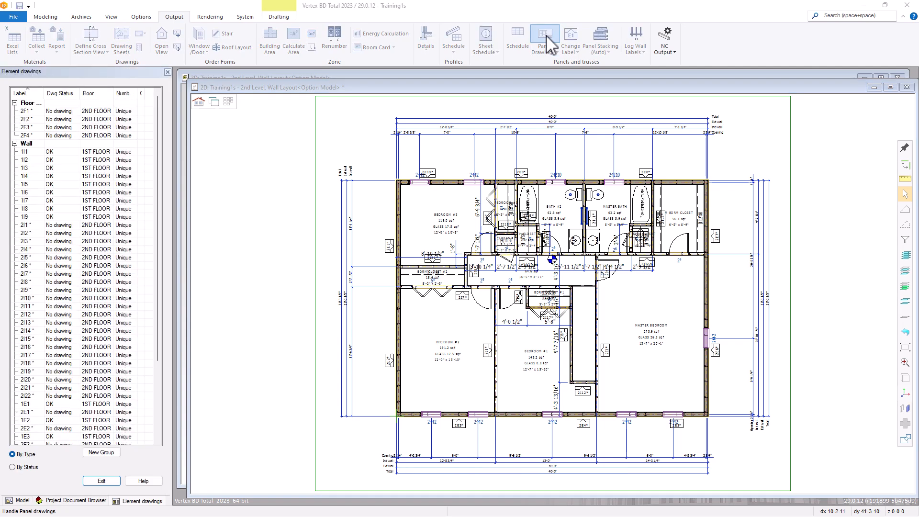
pyautogui.click(98, 93)
pyautogui.scroll(-4, 72, 282)
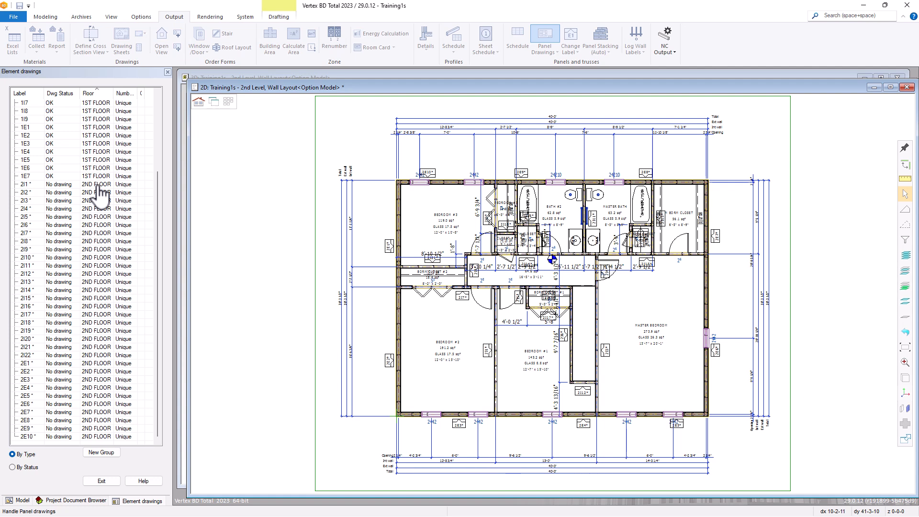
pyautogui.click(98, 185)
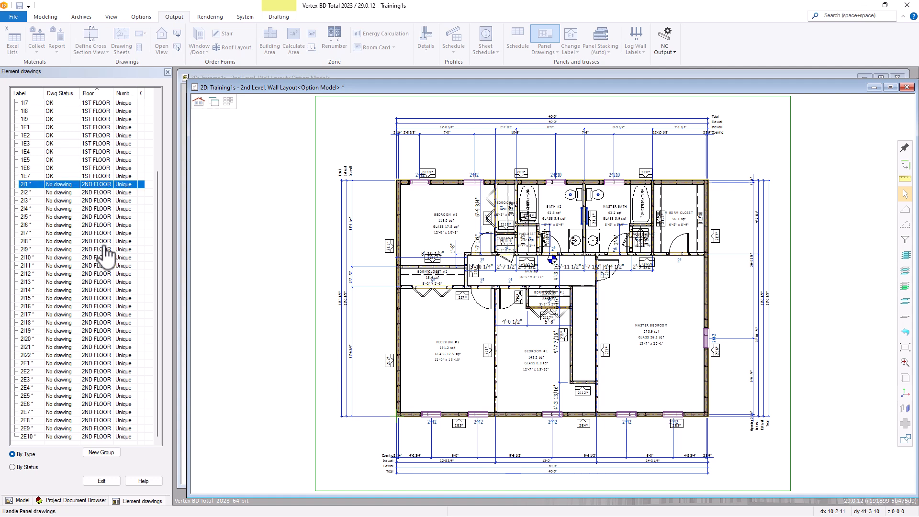
pyautogui.keyDown('shift'); pyautogui.click(101, 437); pyautogui.keyUp('shift')
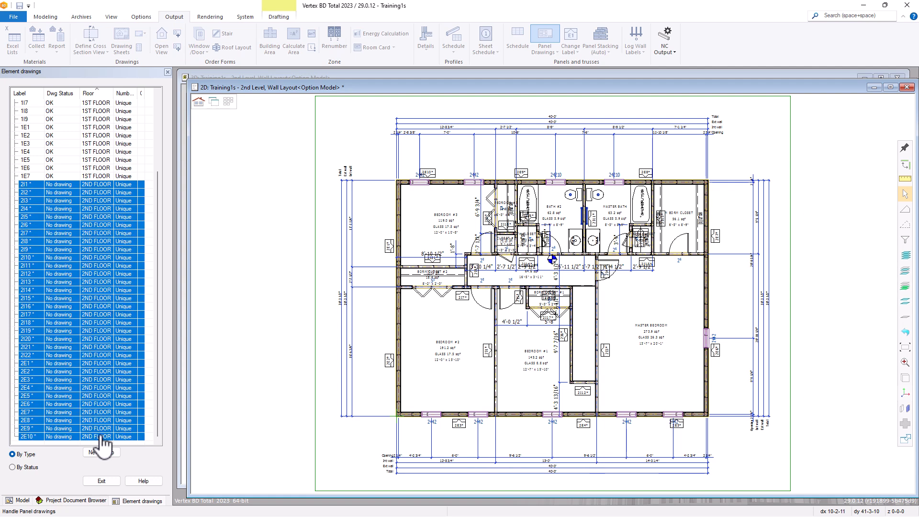
pyautogui.rightClick(106, 406)
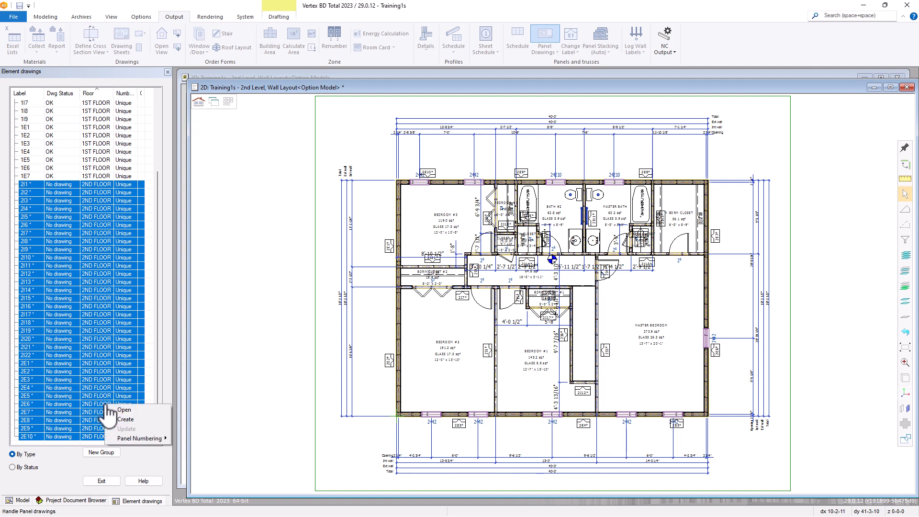
pyautogui.click(126, 419)
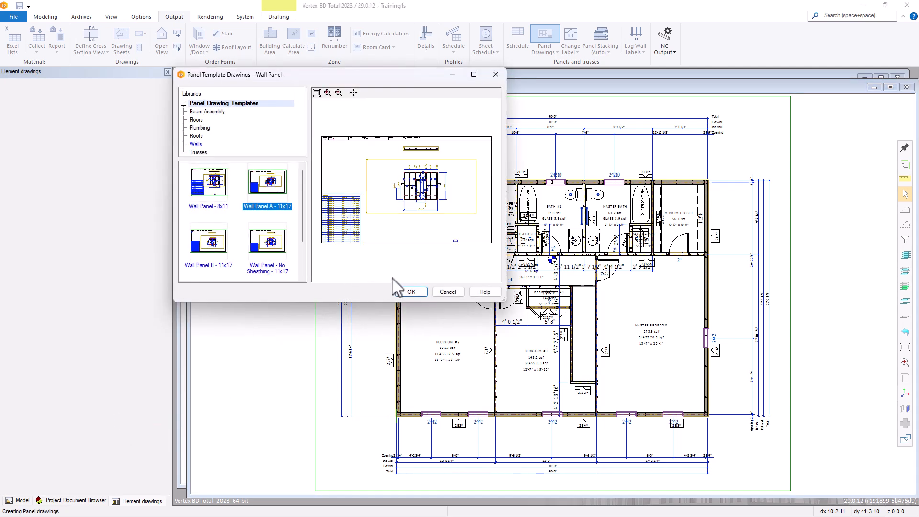
pyautogui.click(411, 292)
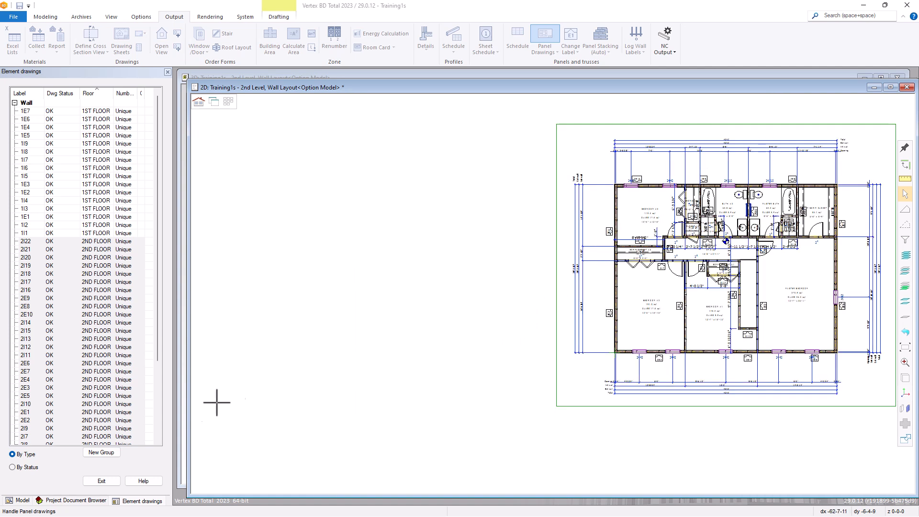
pyautogui.click(101, 481)
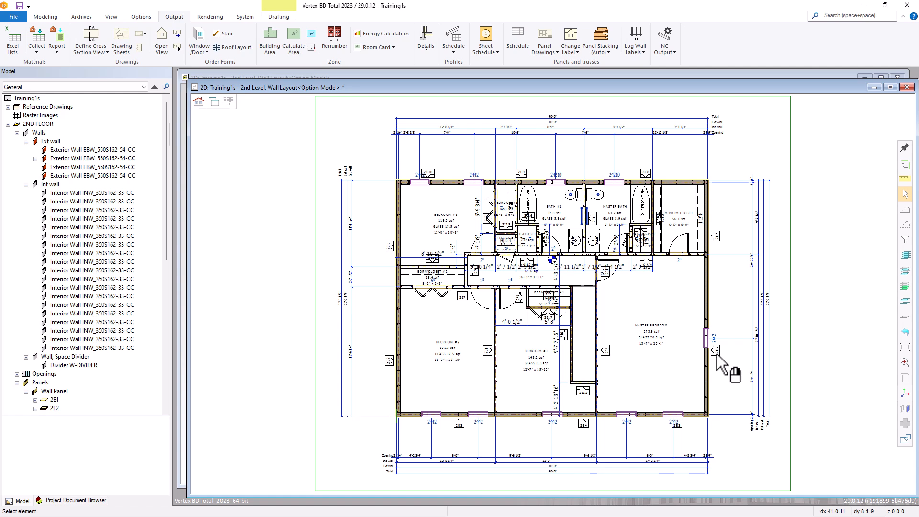
# Open the panel drawing of wall panel 2E6 from the floor plan, enlarge its window to review it, and close it
pyautogui.click(717, 351)
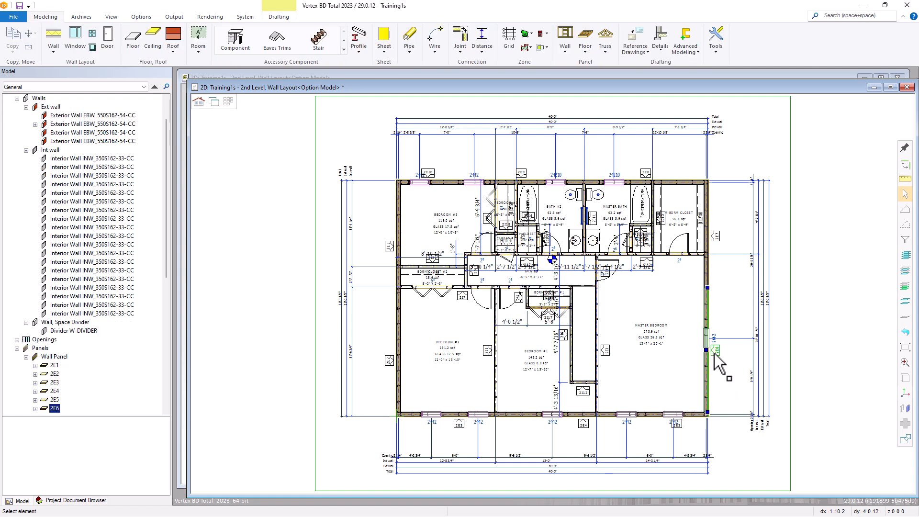
pyautogui.rightClick(725, 349)
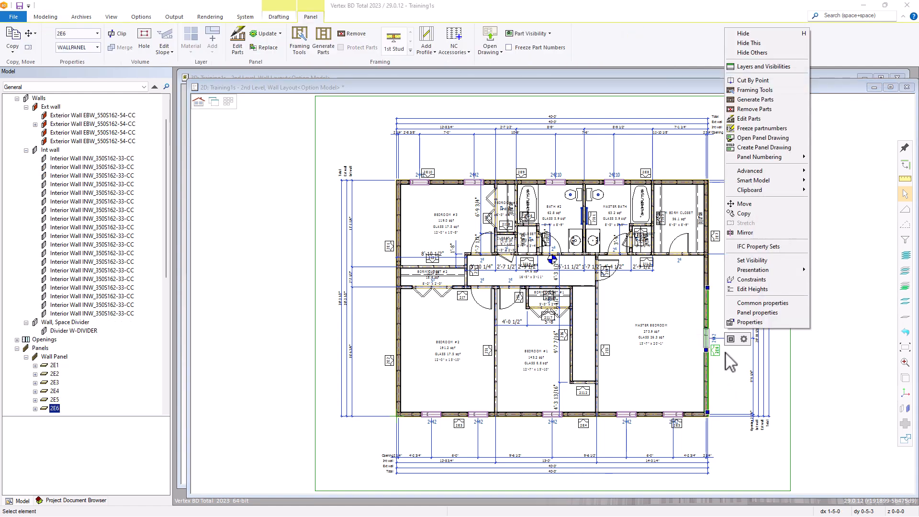
pyautogui.click(761, 139)
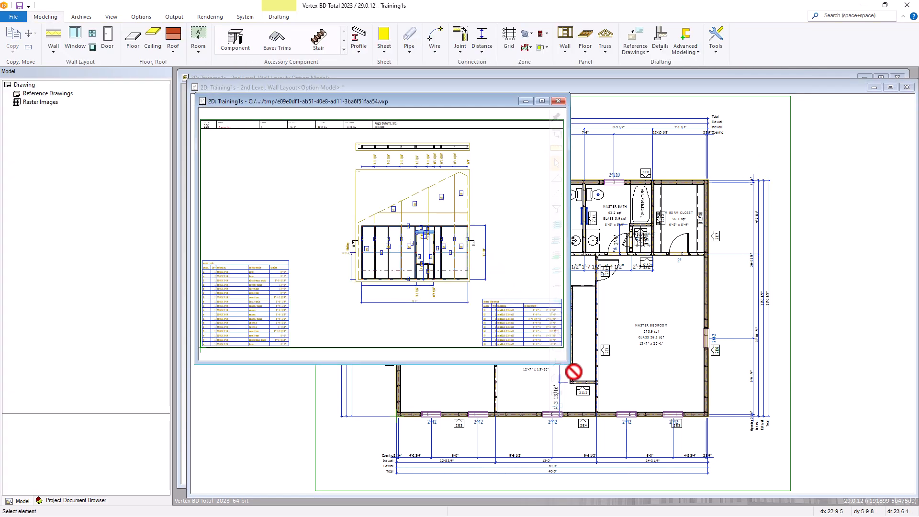
pyautogui.moveTo(571, 366); pyautogui.dragTo(752, 470)
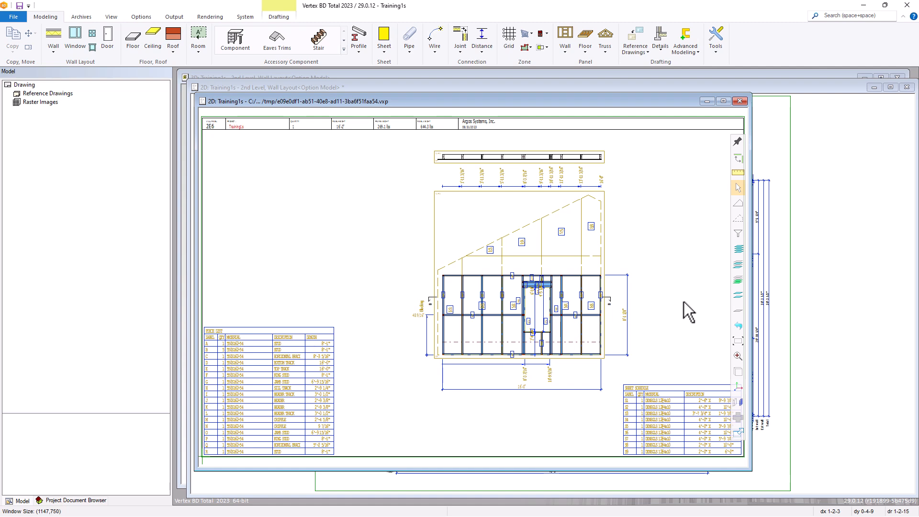
pyautogui.click(739, 101)
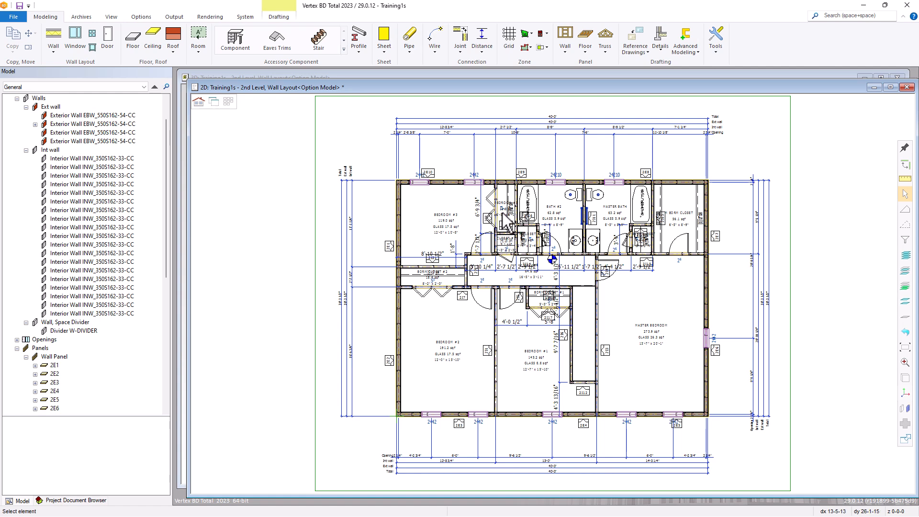
# Switch to the 3D model and display its 2nd Level, Wall Framing view
pyautogui.hotkey('ctrl', 'Tab')
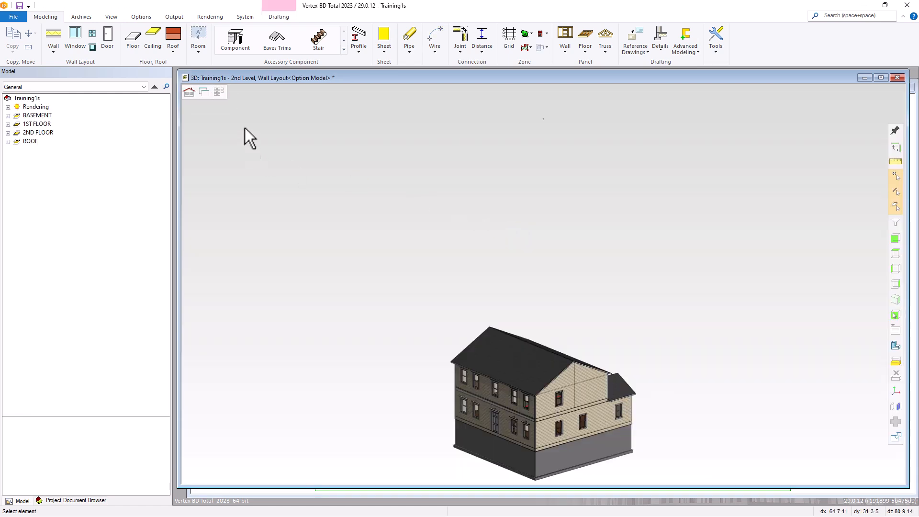
pyautogui.click(193, 92)
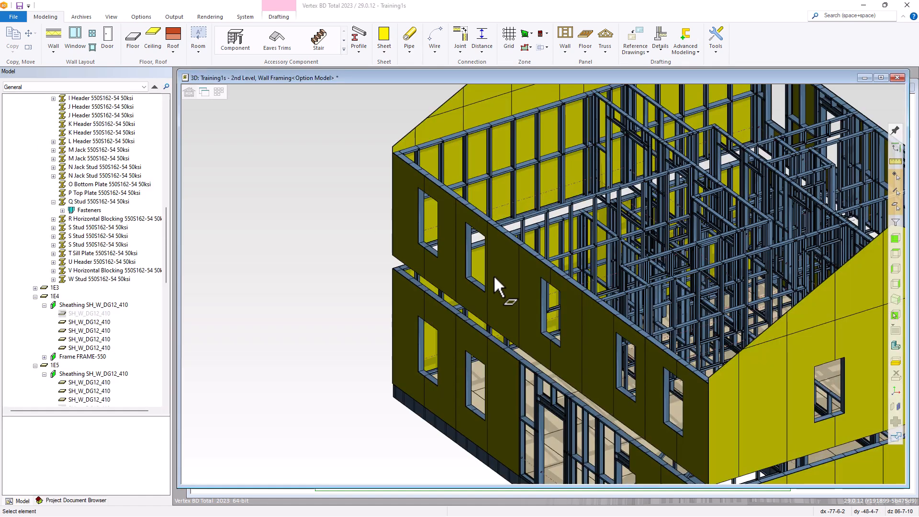
pyautogui.middleClick(507, 280)
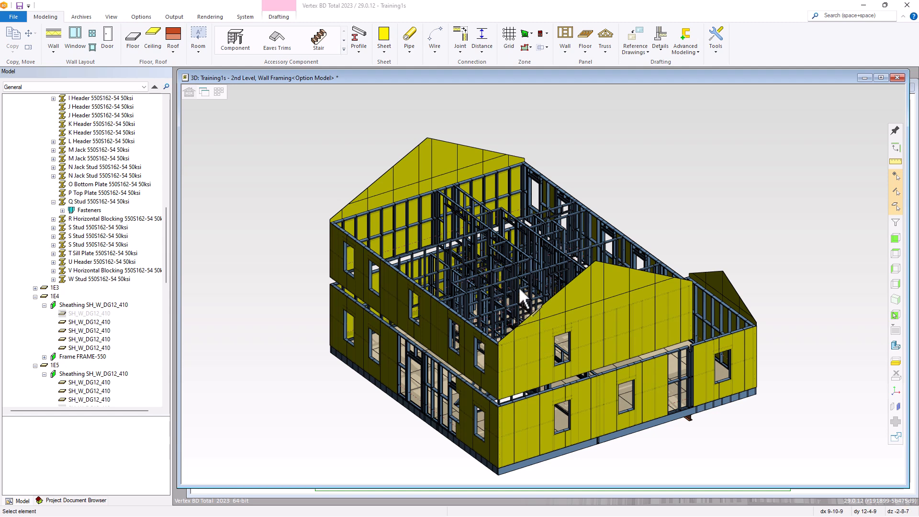
pyautogui.moveTo(519, 288); pyautogui.dragTo(650, 294, button='middle')
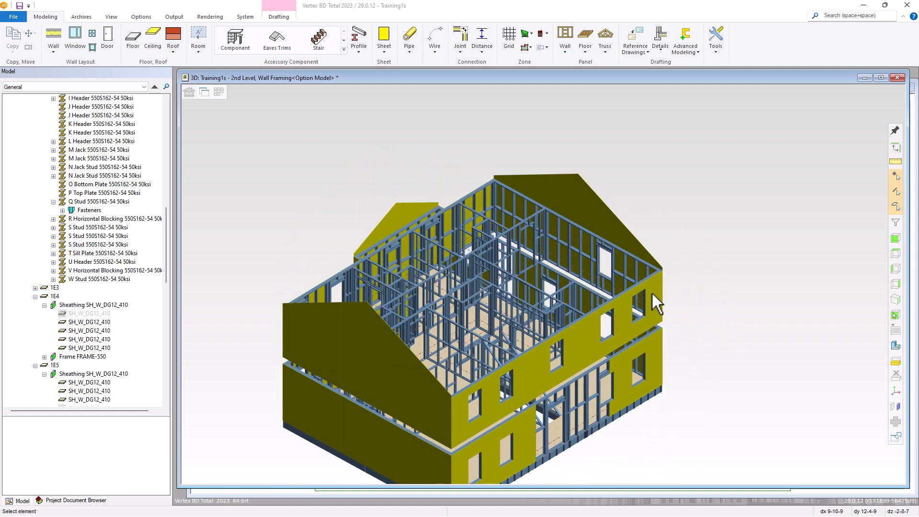
# Select all sheathing sheets in the 3D wall framing model and hide them
pyautogui.scroll(2, 542, 281)
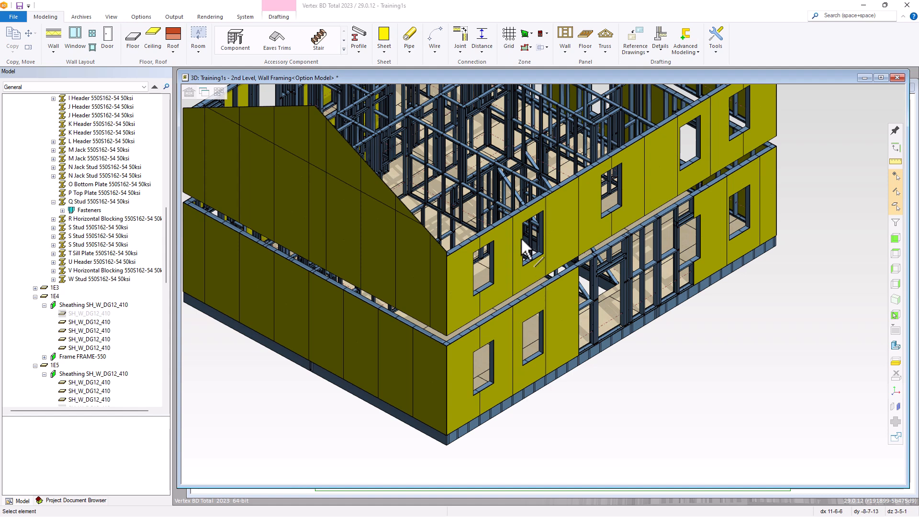
pyautogui.scroll(2, 520, 237)
pyautogui.scroll(1, 536, 282)
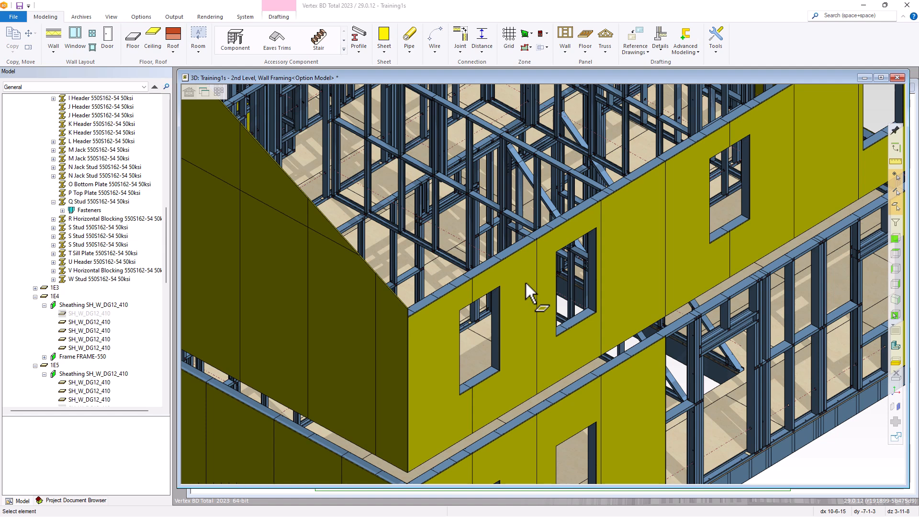
pyautogui.click(526, 284)
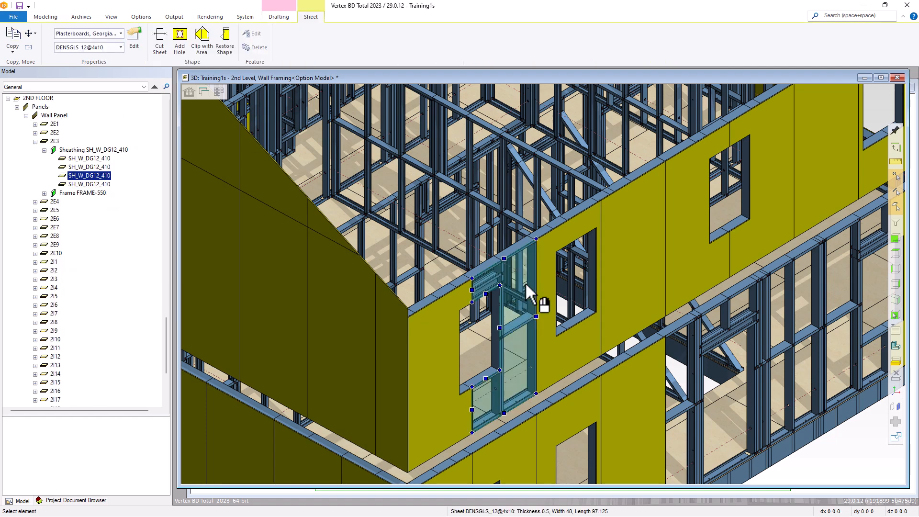
pyautogui.hotkey('ctrl', 'a')
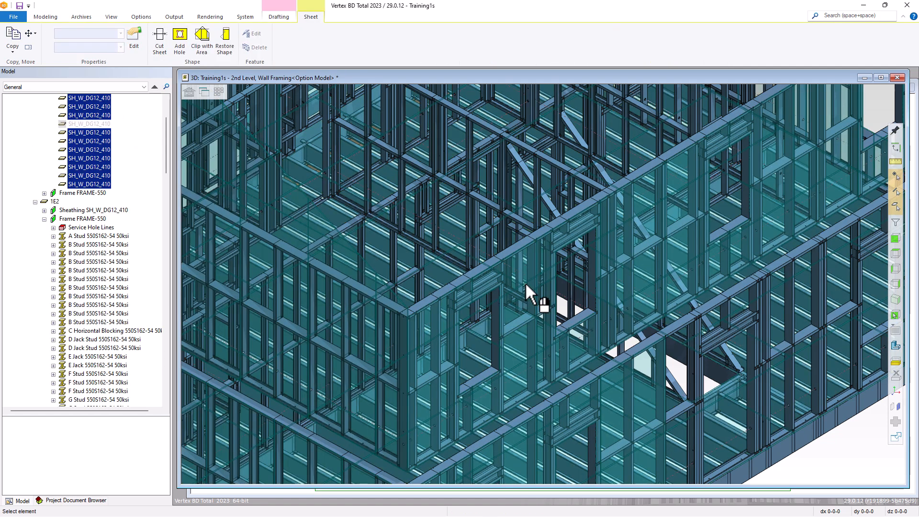
pyautogui.press('h')
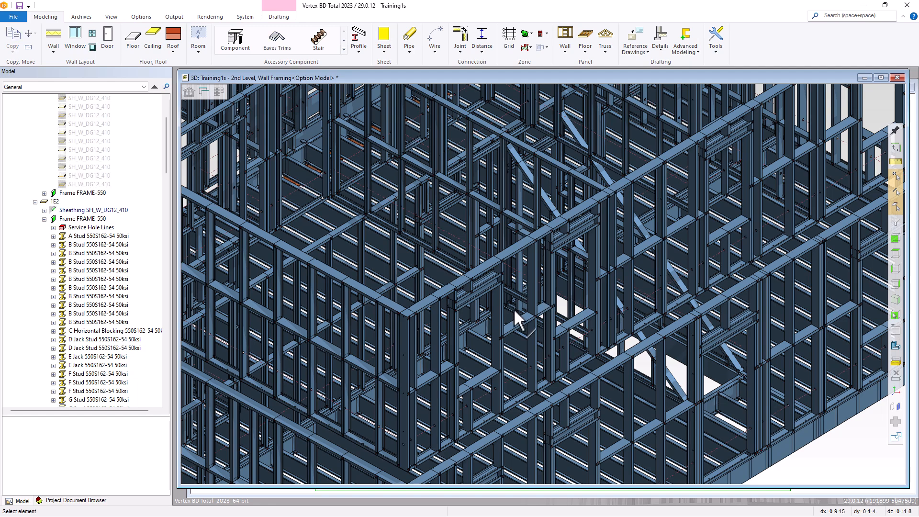
# Examine the bare wall framing of both levels from several sides
pyautogui.scroll(-3, 515, 310)
pyautogui.moveTo(540, 281)
pyautogui.mouseDown(button='middle')
pyautogui.moveTo(521, 271)
pyautogui.moveTo(543, 283)
pyautogui.mouseUp(button='middle')
pyautogui.moveTo(602, 246); pyautogui.dragTo(523, 242, button='middle')
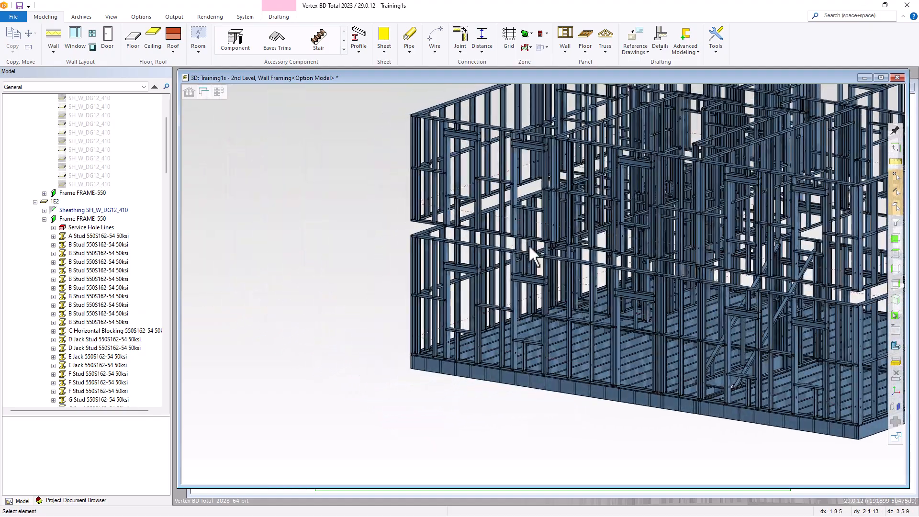
pyautogui.scroll(-3, 524, 242)
pyautogui.scroll(2, 788, 284)
pyautogui.scroll(-2, 788, 286)
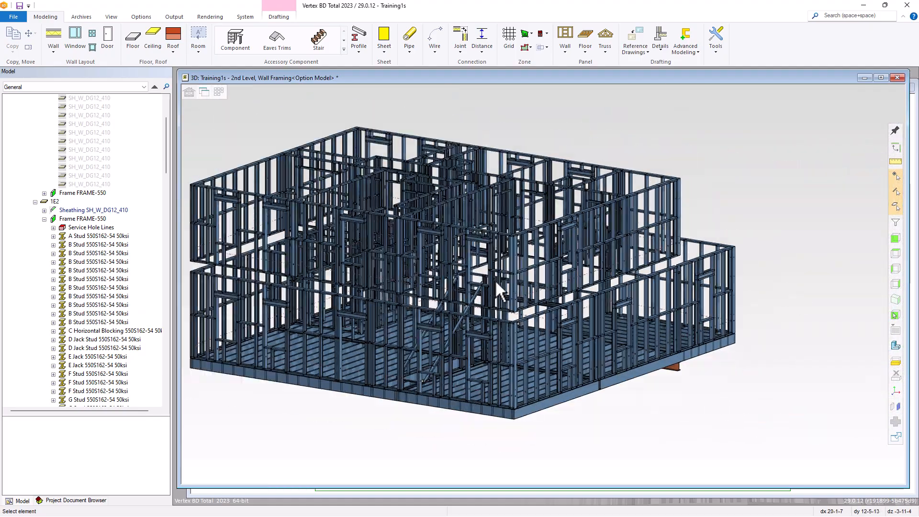
pyautogui.moveTo(482, 279); pyautogui.dragTo(543, 282, button='middle')
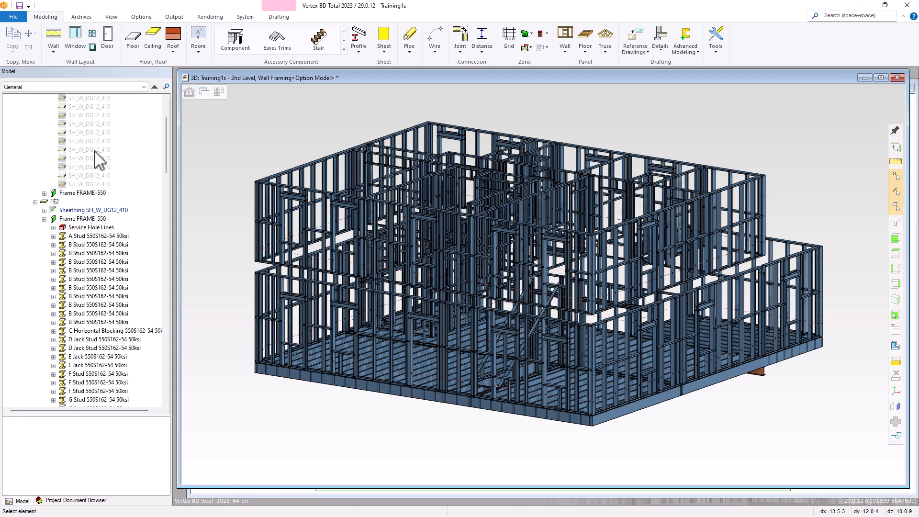
# Hide the wall panels and the planar structures of the 1st floor in the 3D model
pyautogui.click(154, 87)
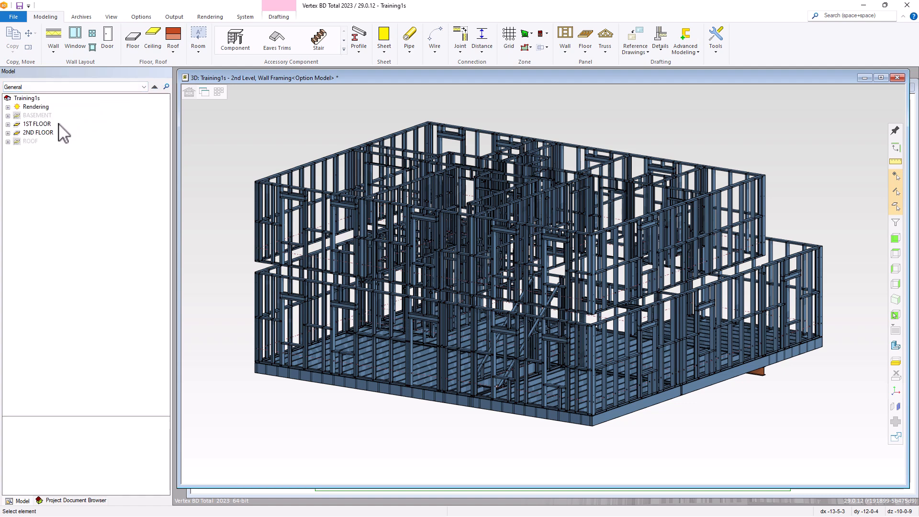
pyautogui.click(8, 124)
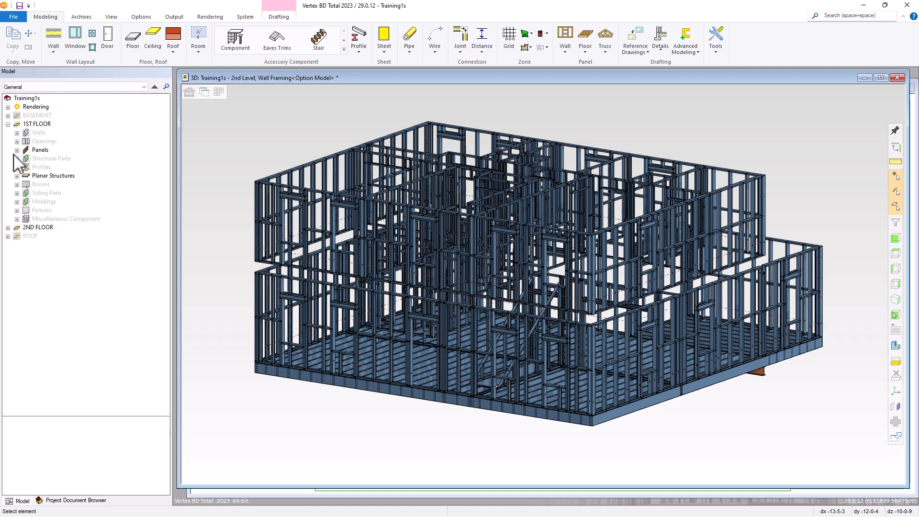
pyautogui.click(16, 150)
pyautogui.click(25, 158)
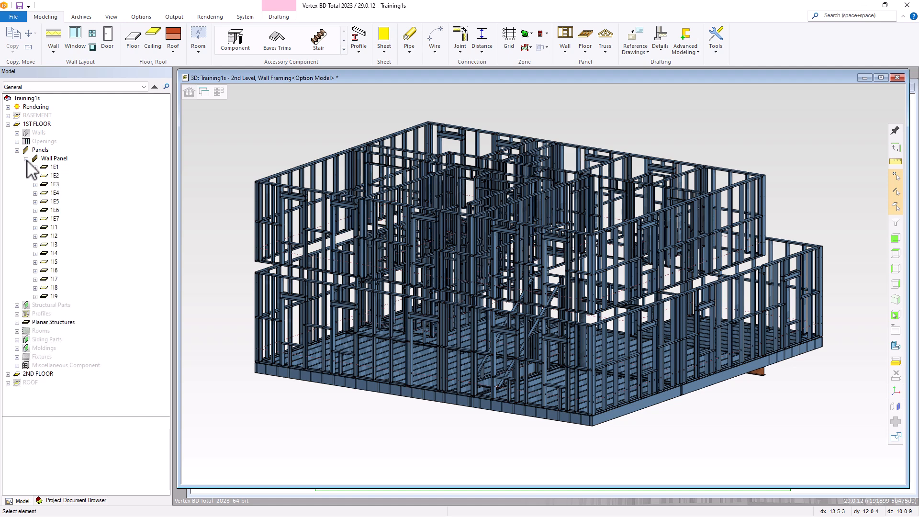
pyautogui.click(54, 159)
pyautogui.rightClick(52, 163)
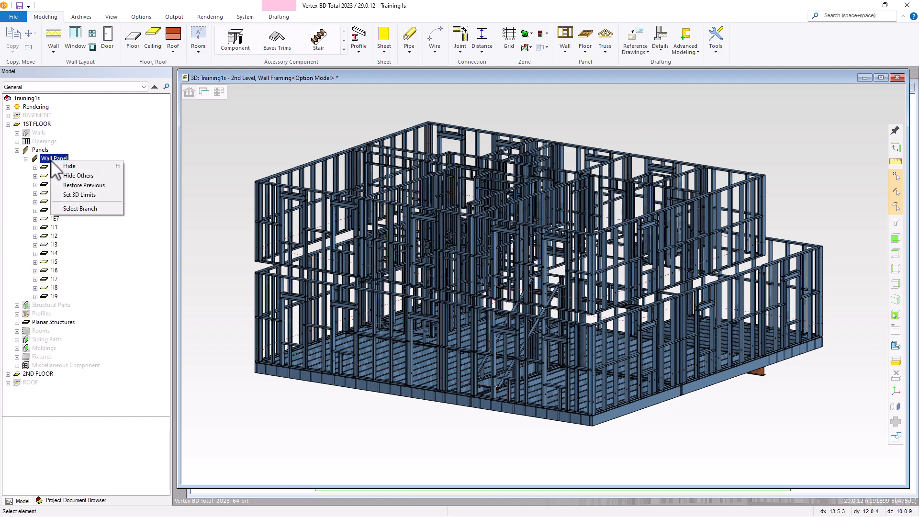
pyautogui.click(68, 168)
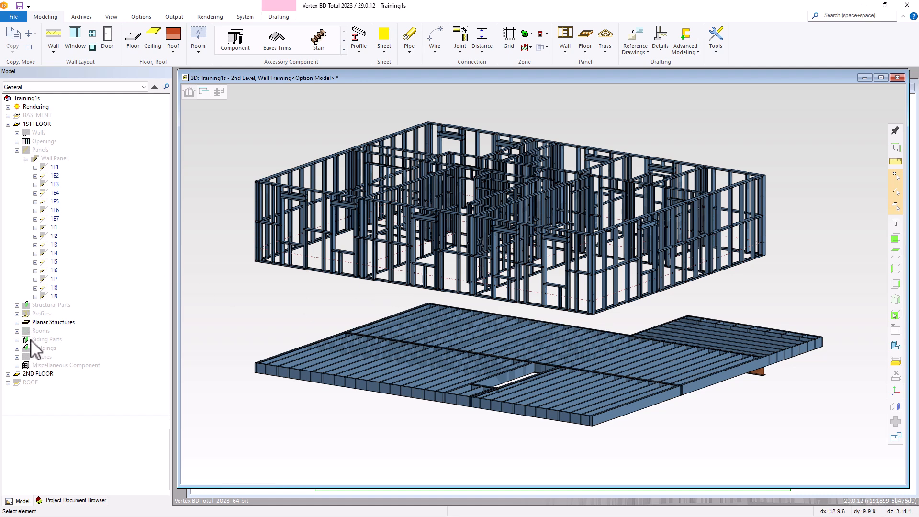
pyautogui.click(41, 324)
pyautogui.rightClick(41, 325)
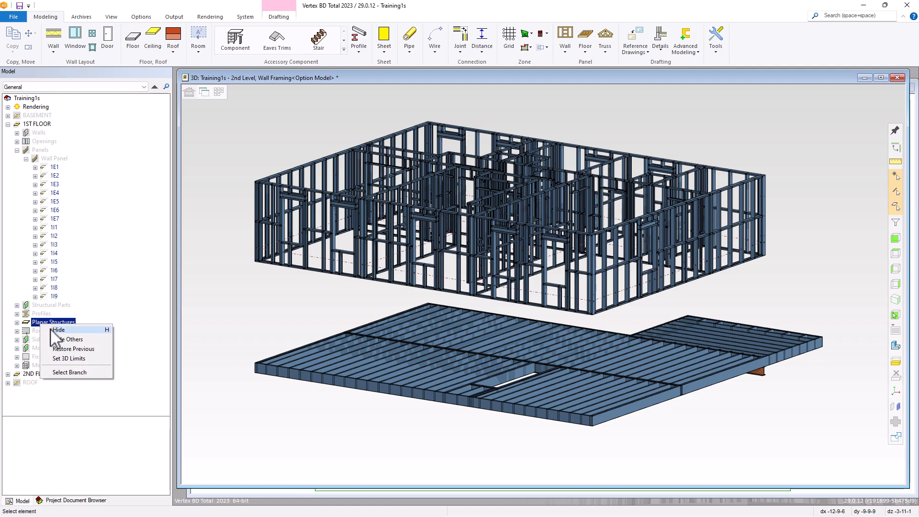
pyautogui.click(56, 330)
# Inspect a corner of the 2nd level wall framing up close and restore the hidden elements in the 3D model
pyautogui.moveTo(498, 283); pyautogui.dragTo(470, 255, button='middle')
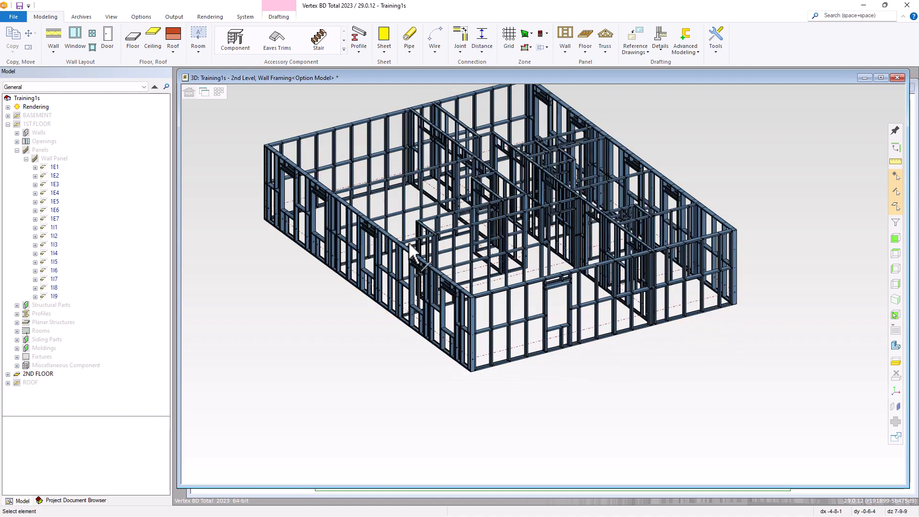
pyautogui.scroll(3, 546, 292)
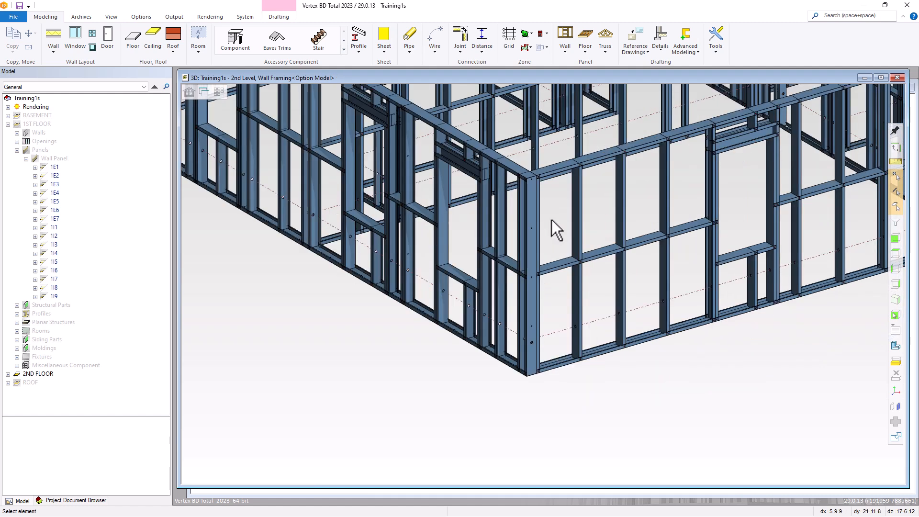
pyautogui.rightClick(553, 220)
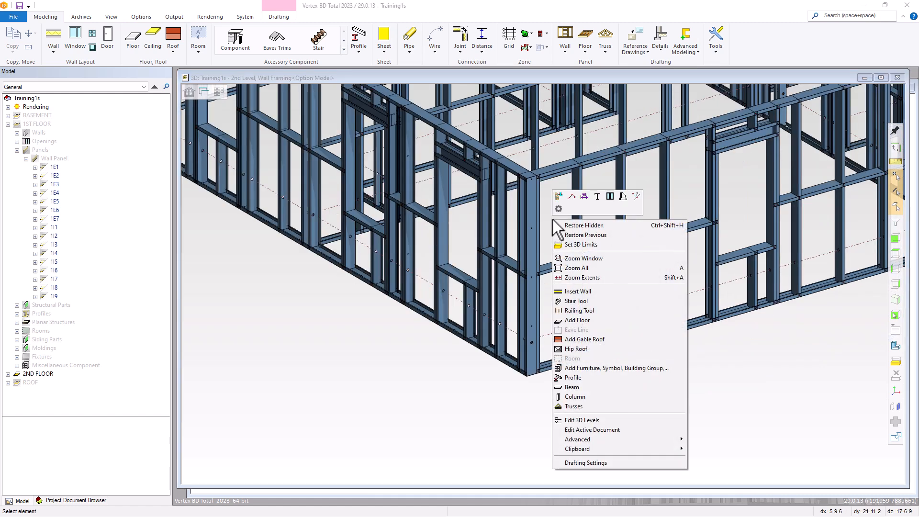
pyautogui.click(588, 228)
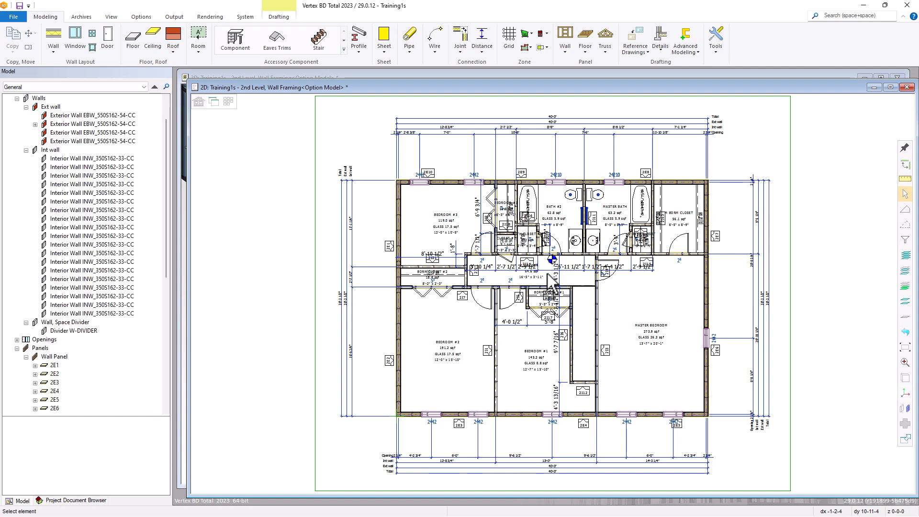
# Display the 1st Level, Wall Layout drawing and print the Panels-Walls PDF set to the file Training1s Panels-Walls
pyautogui.click(202, 103)
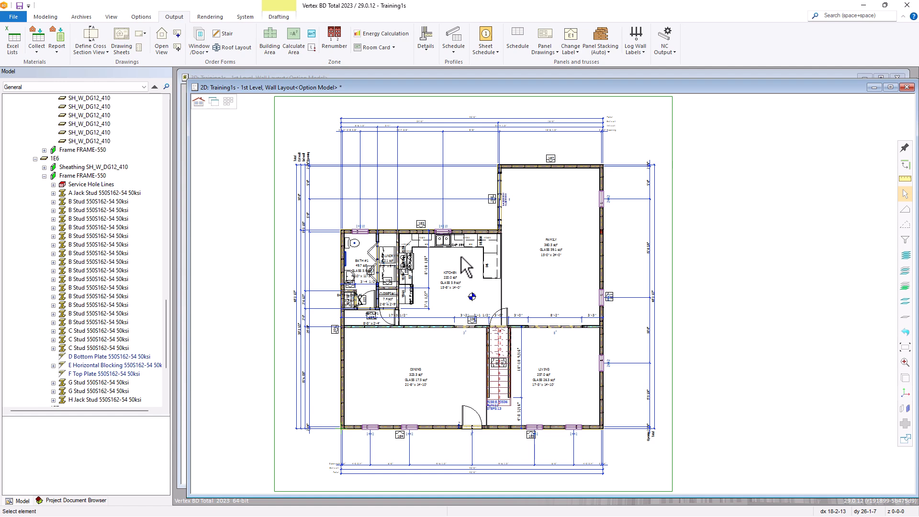
pyautogui.click(14, 17)
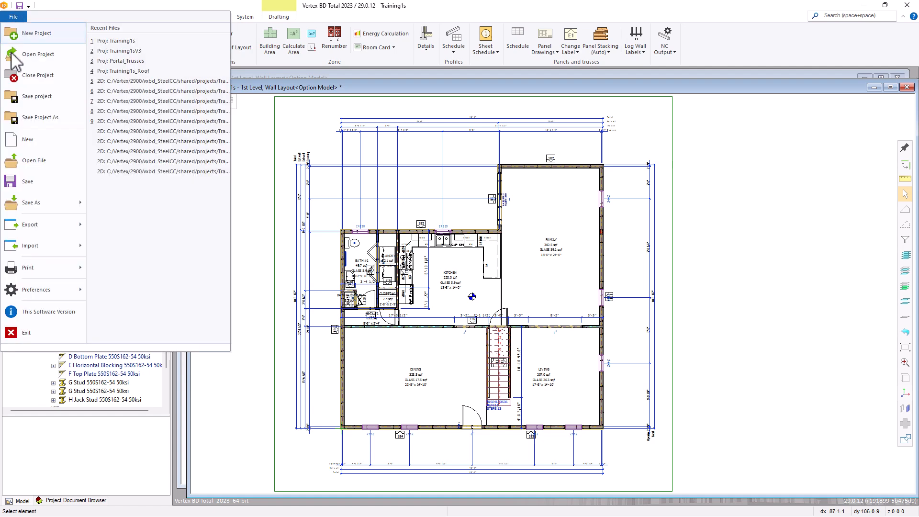
pyautogui.moveTo(43, 221)
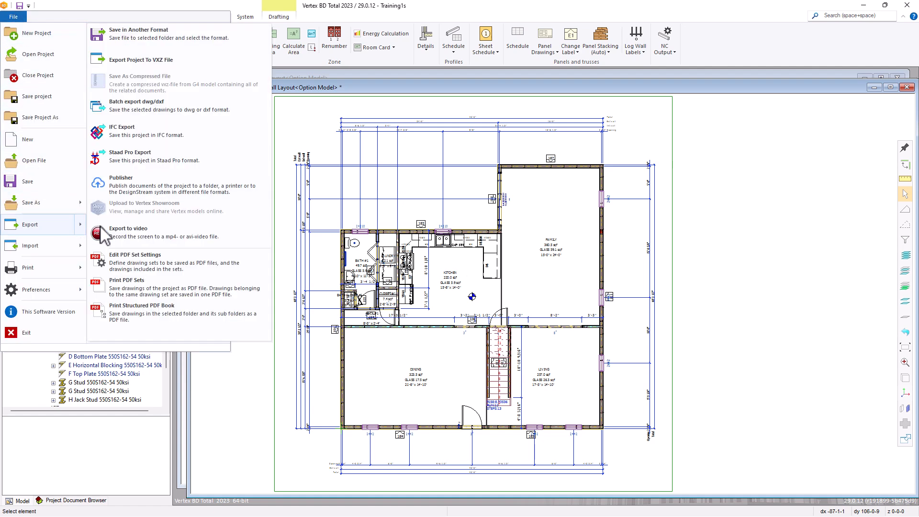
pyautogui.click(144, 288)
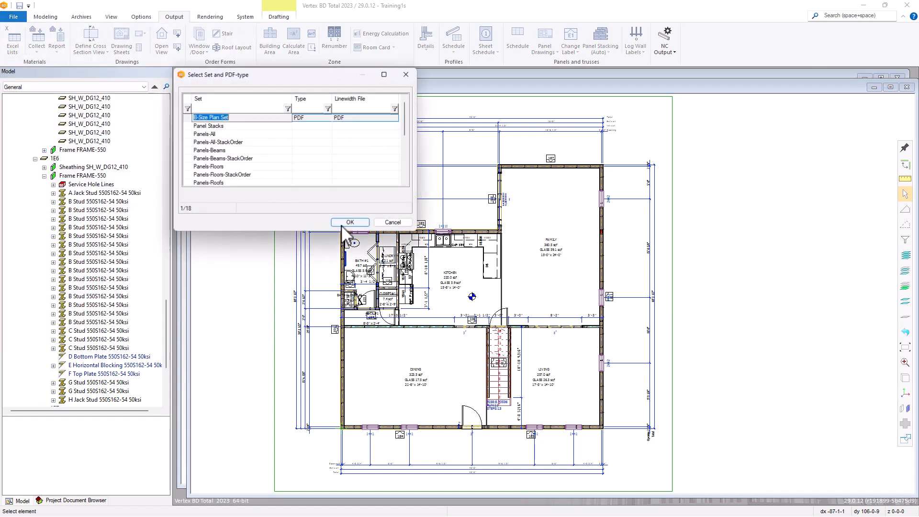
pyautogui.moveTo(405, 110); pyautogui.dragTo(404, 165)
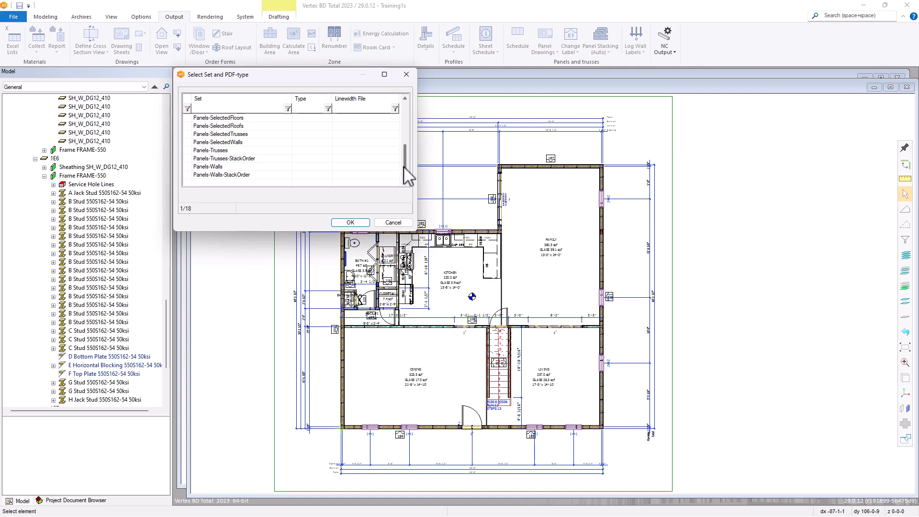
pyautogui.click(220, 167)
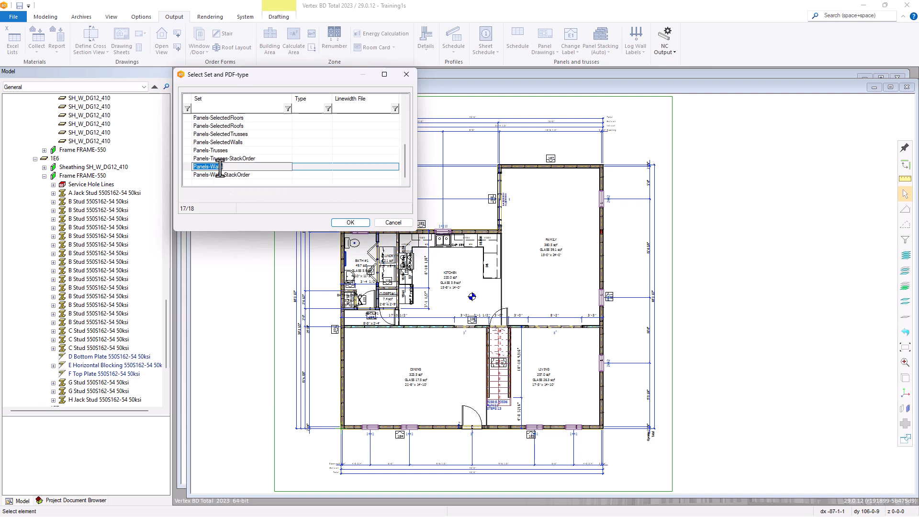
pyautogui.click(367, 224)
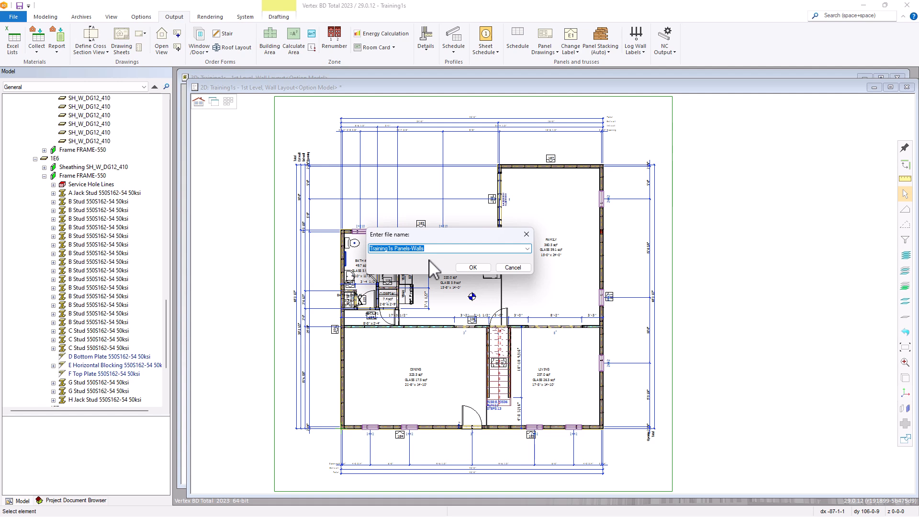
pyautogui.click(473, 268)
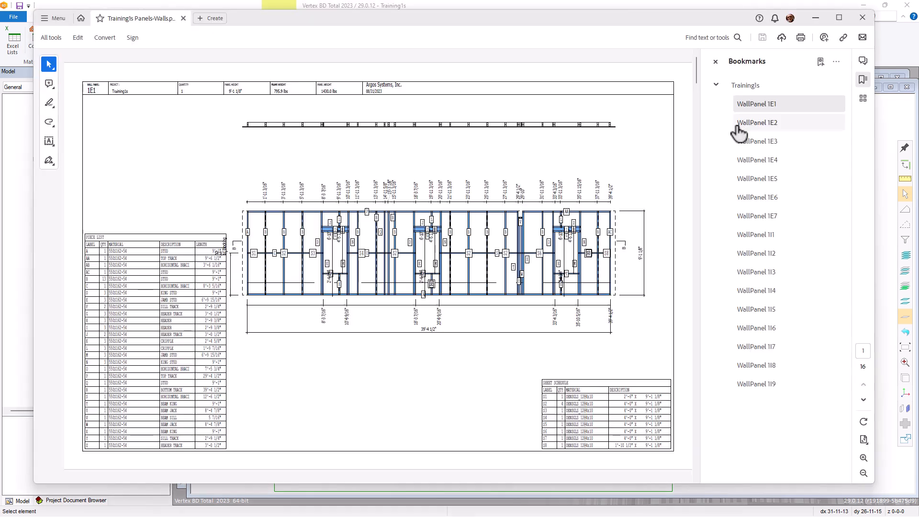
# Review the exported PDF's wall panel drawings from 1E2 through 1I7 using the bookmarks, and close the PDF
pyautogui.click(747, 126)
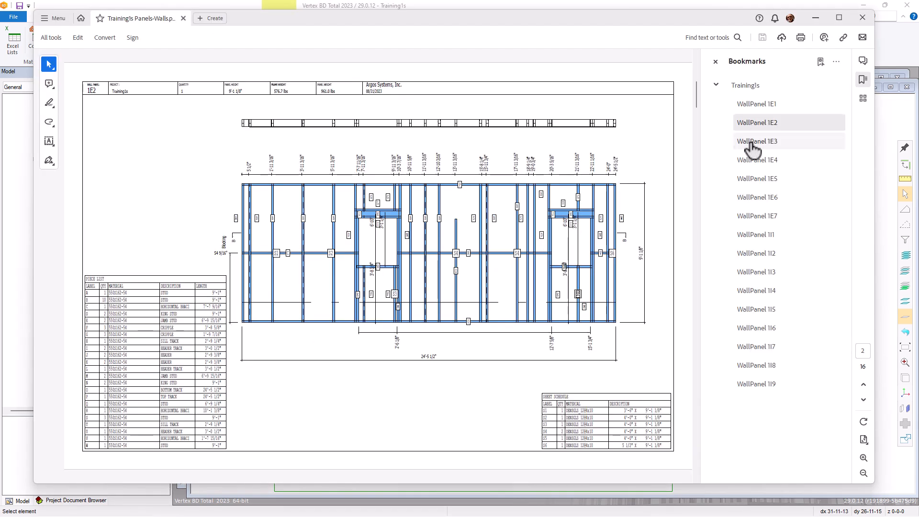
pyautogui.click(753, 146)
pyautogui.click(755, 160)
pyautogui.click(761, 181)
pyautogui.click(762, 198)
pyautogui.click(763, 258)
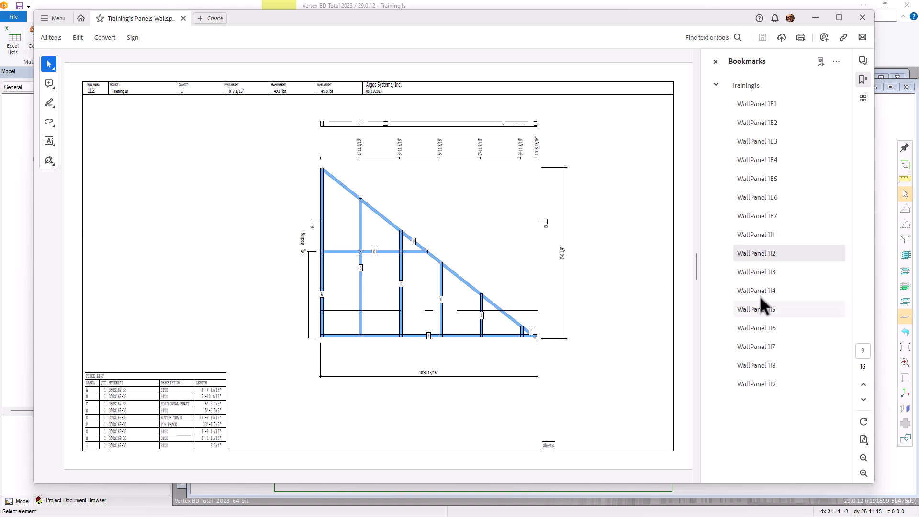
pyautogui.click(760, 294)
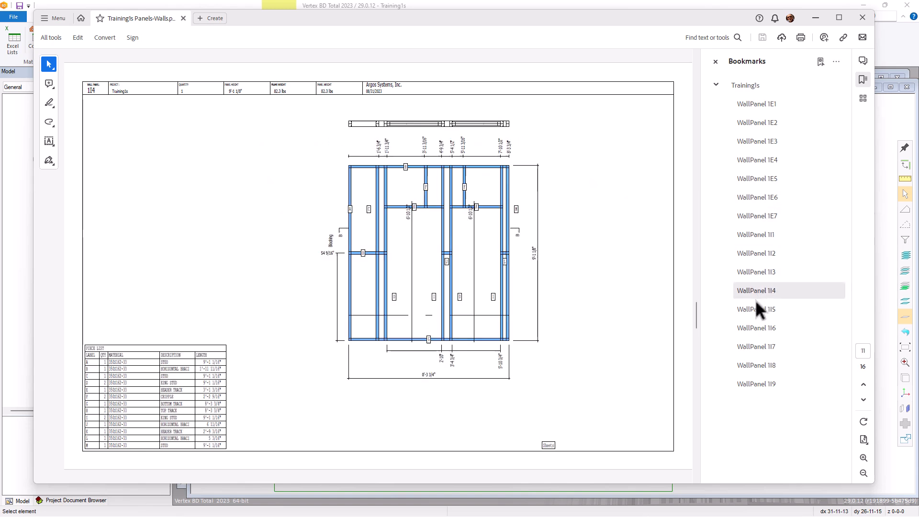
pyautogui.click(761, 355)
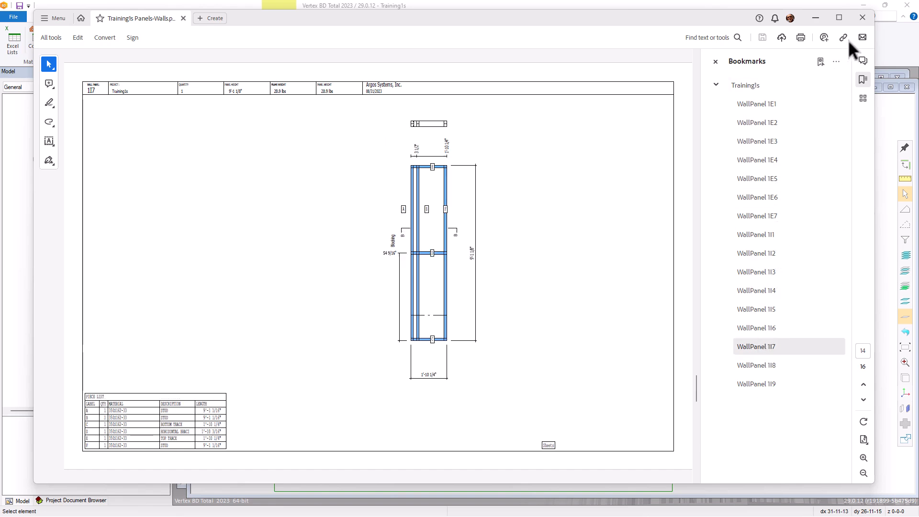
pyautogui.click(862, 18)
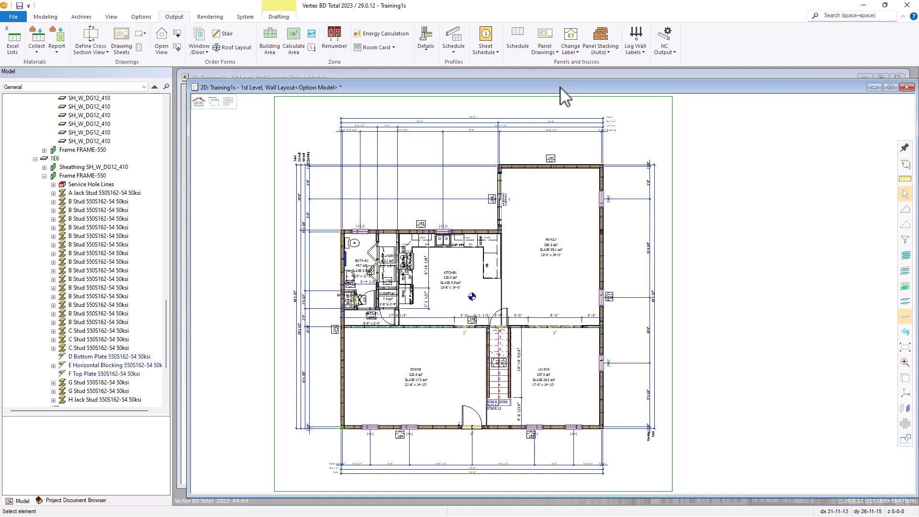